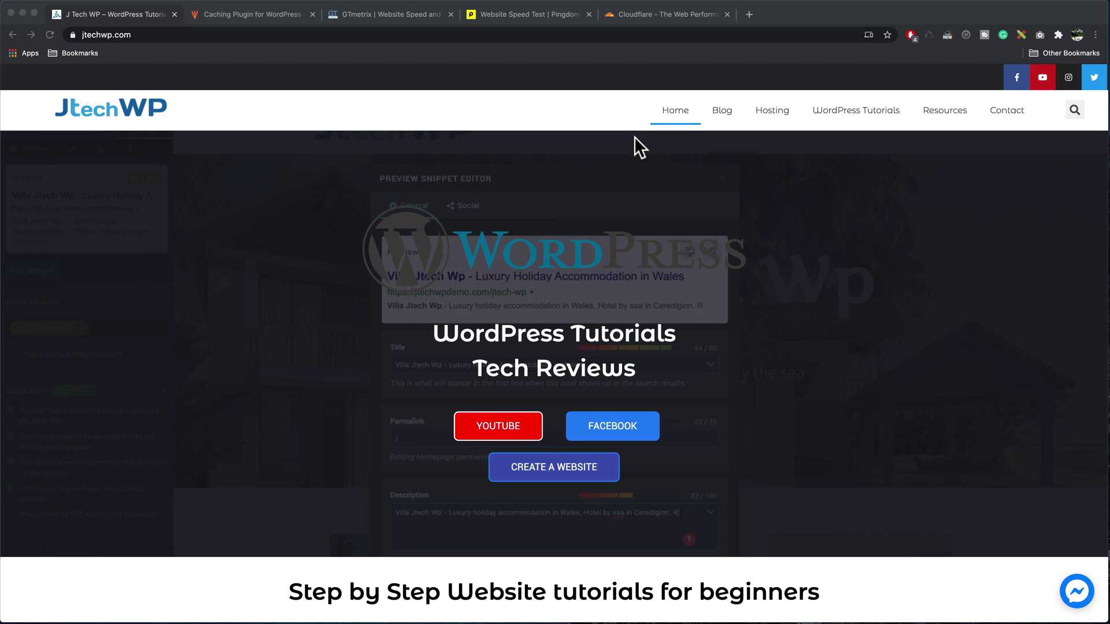
# Review the WP Rocket, GTmetrix, Pingdom and Cloudflare sites and locate wp-rocket.zip in Downloads.
pyautogui.click(251, 15)
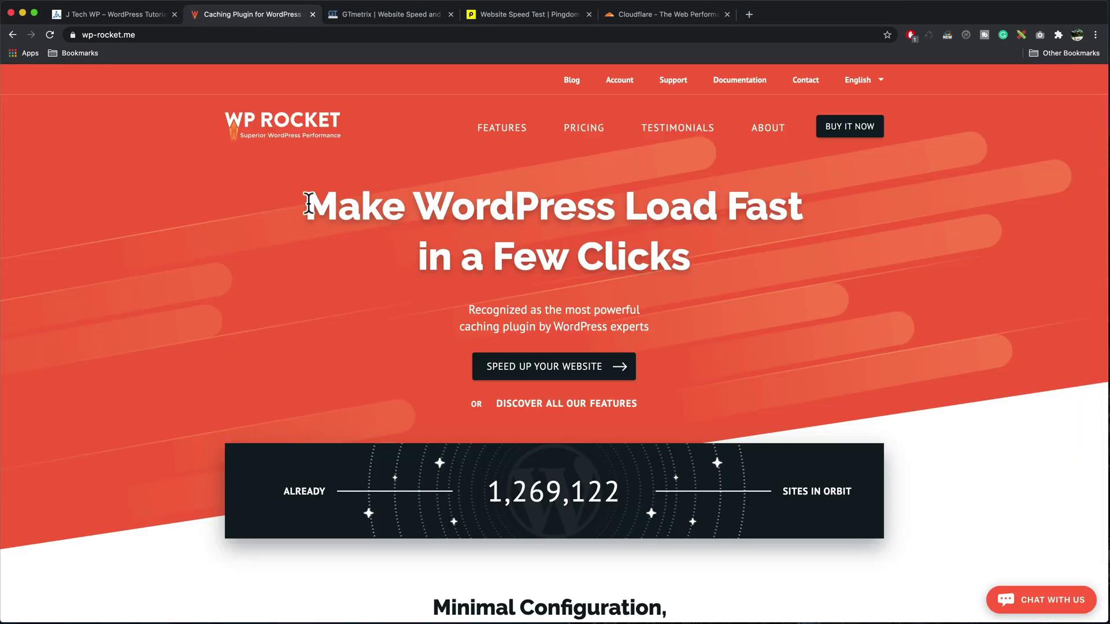
pyautogui.moveTo(308, 204); pyautogui.dragTo(787, 249)
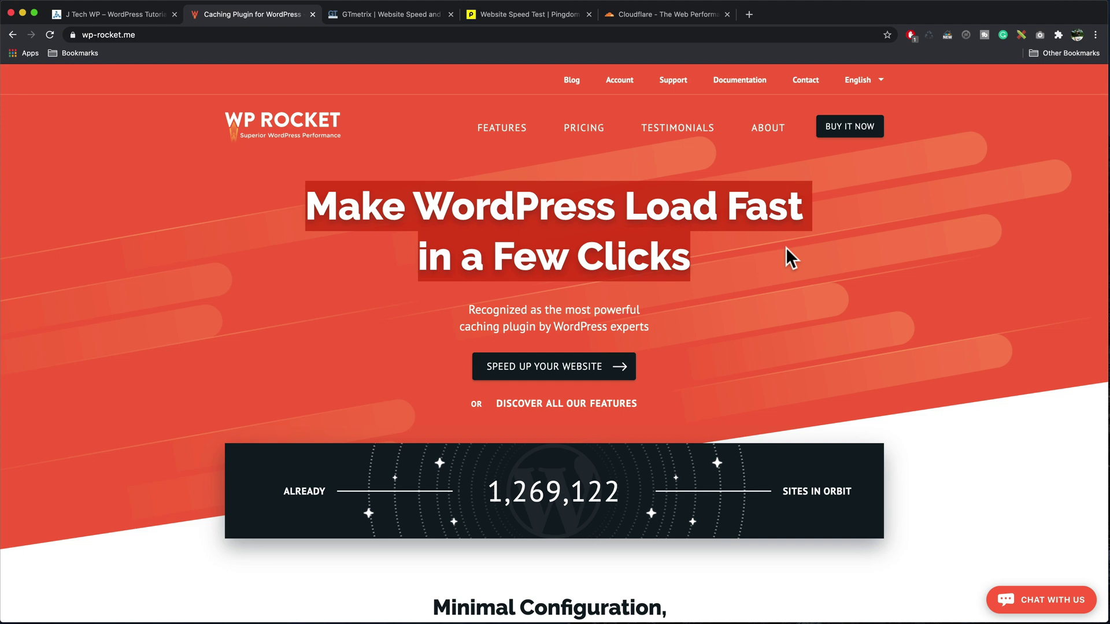
pyautogui.click(369, 15)
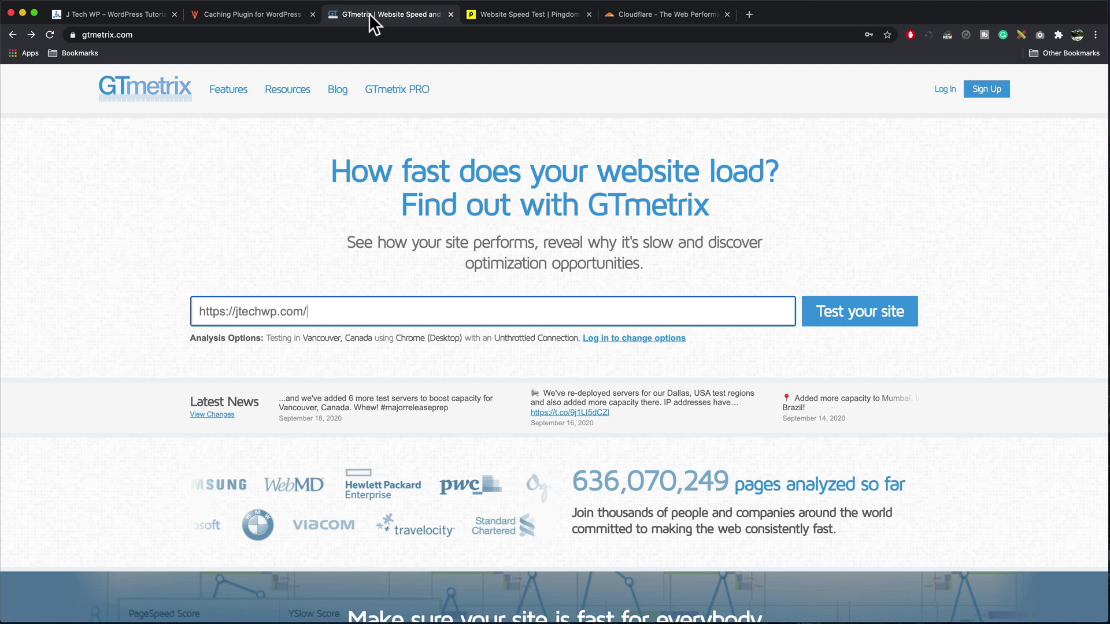
pyautogui.click(546, 19)
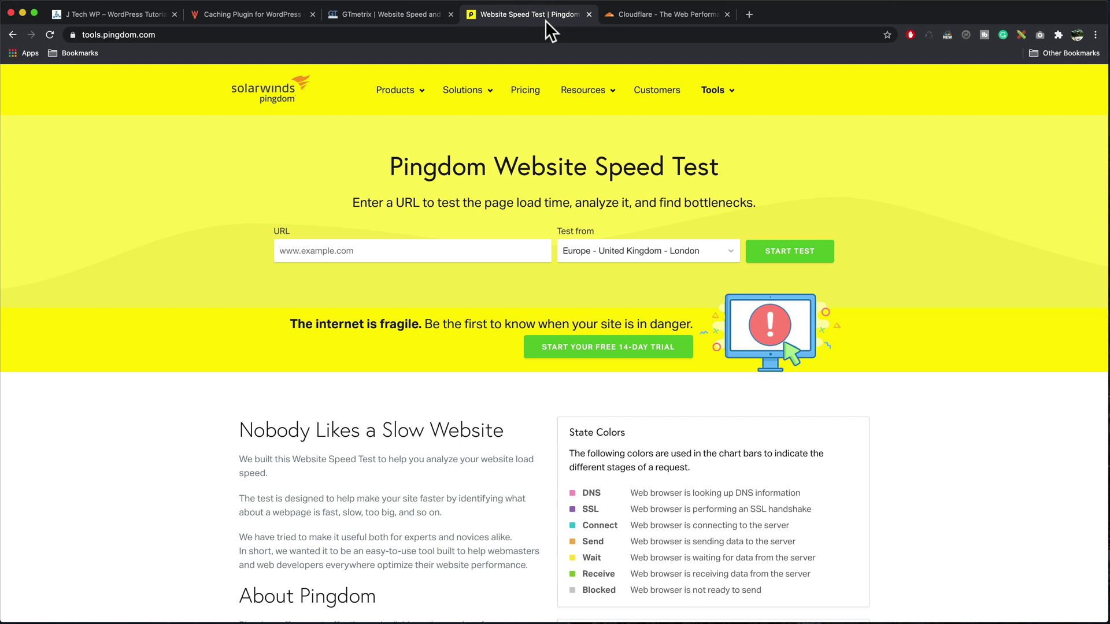
pyautogui.click(667, 14)
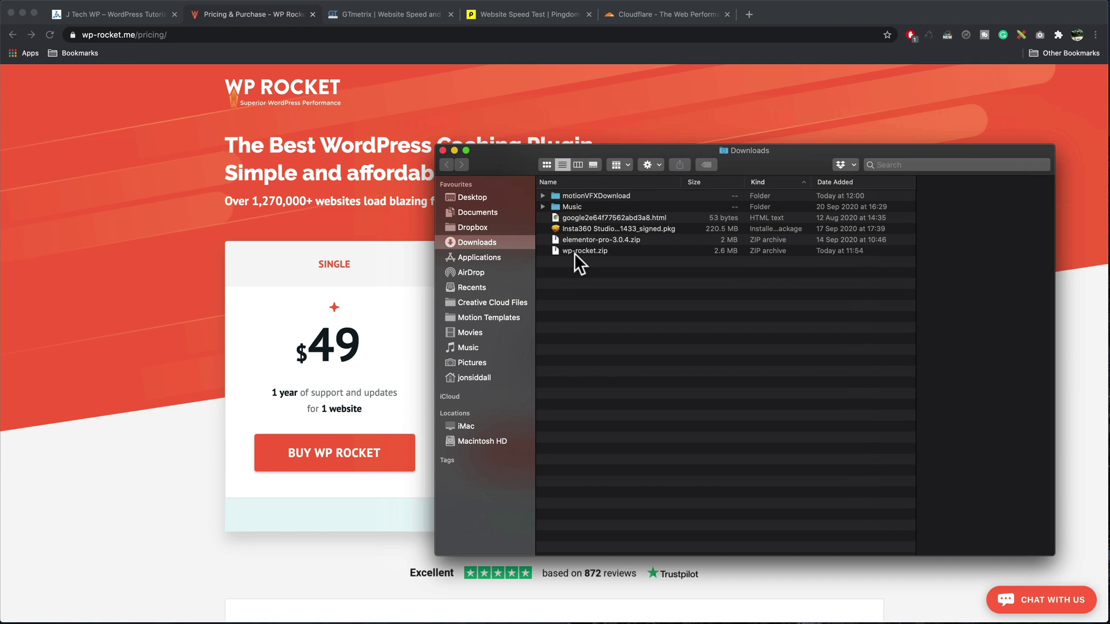
pyautogui.click(573, 251)
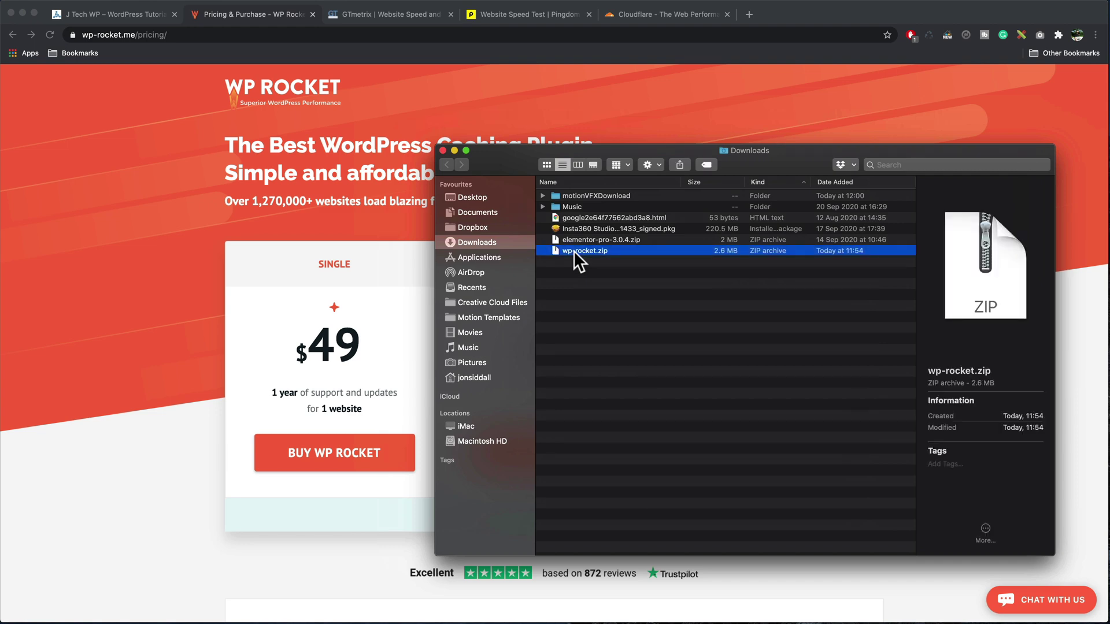
pyautogui.click(453, 150)
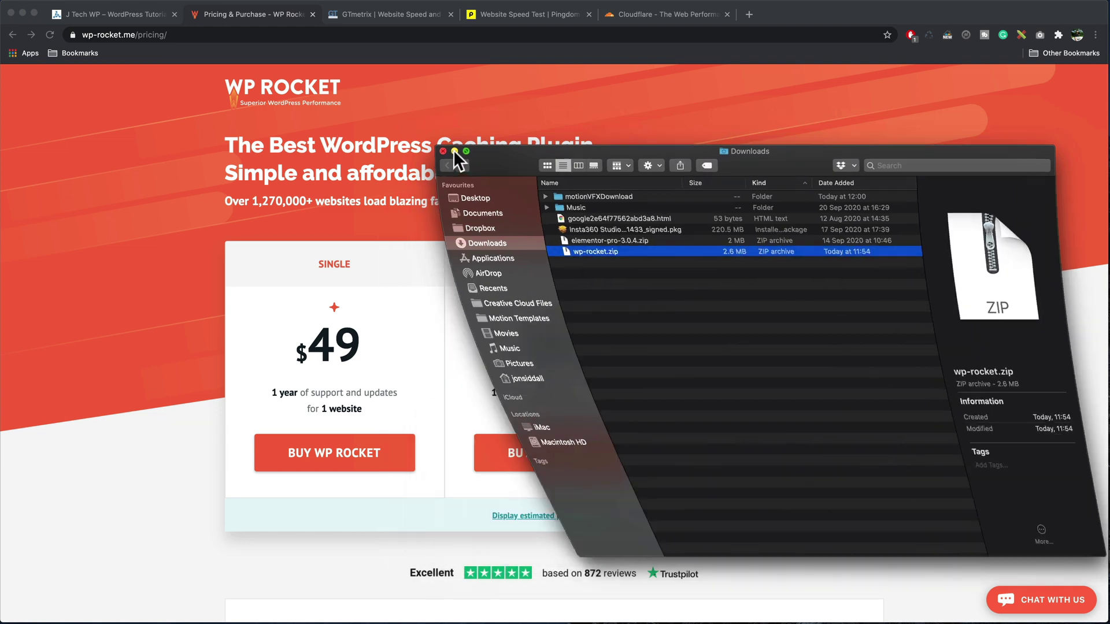
pyautogui.click(370, 15)
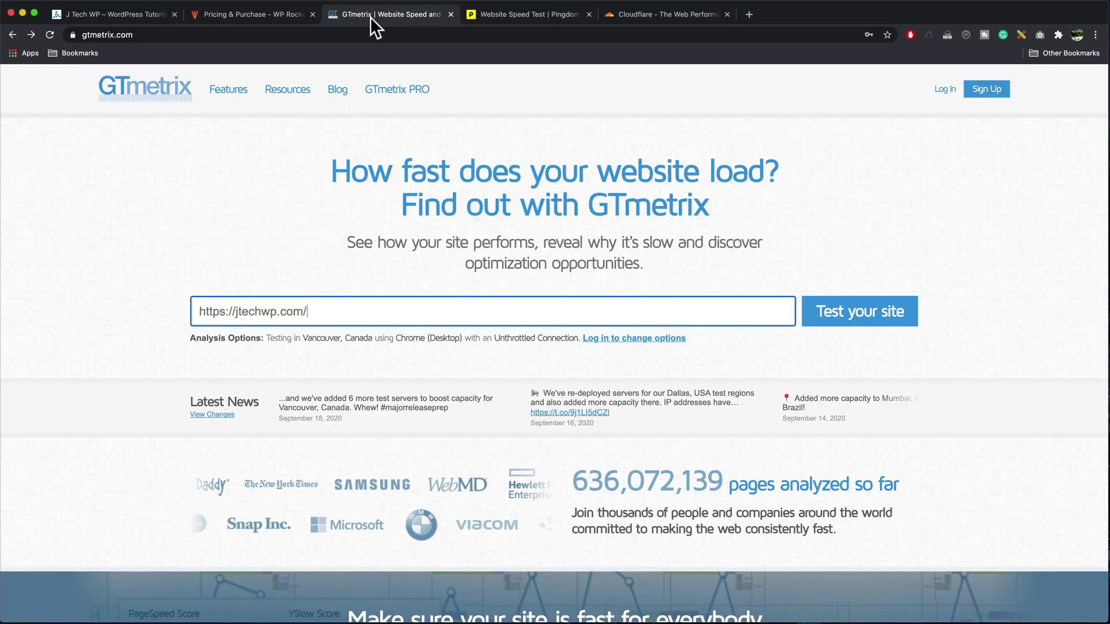
pyautogui.click(330, 315)
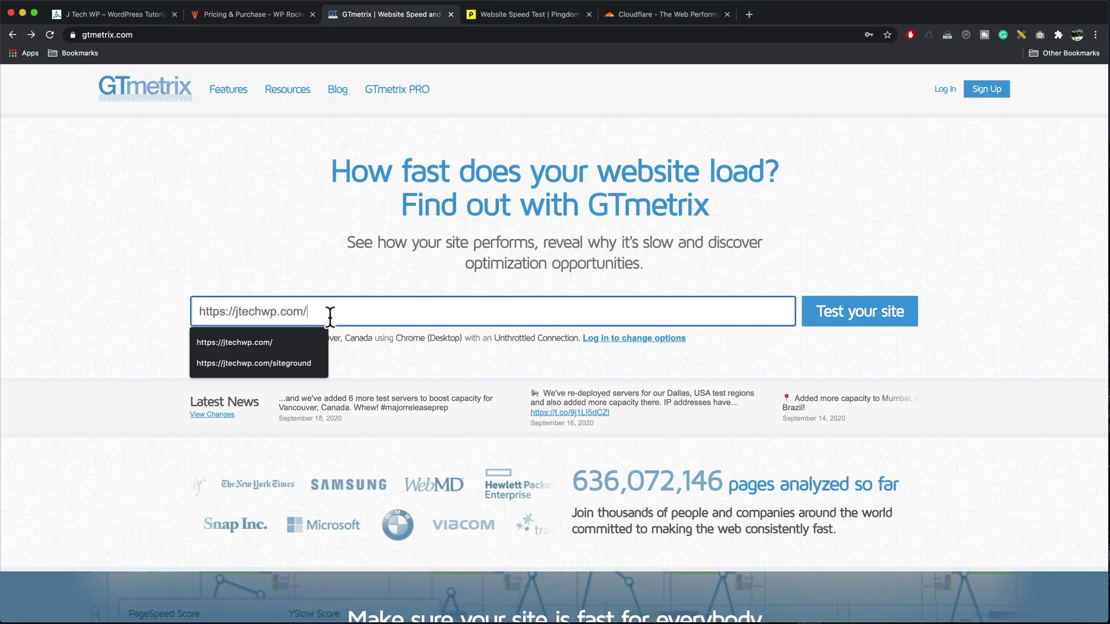
pyautogui.click(871, 318)
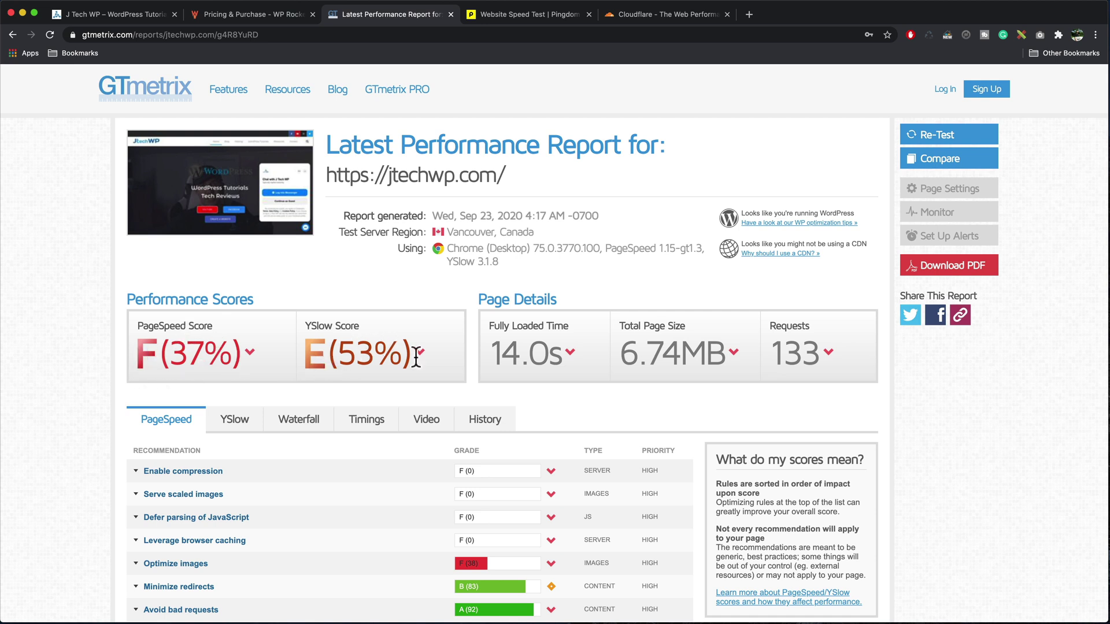
pyautogui.moveTo(500, 349); pyautogui.dragTo(727, 356)
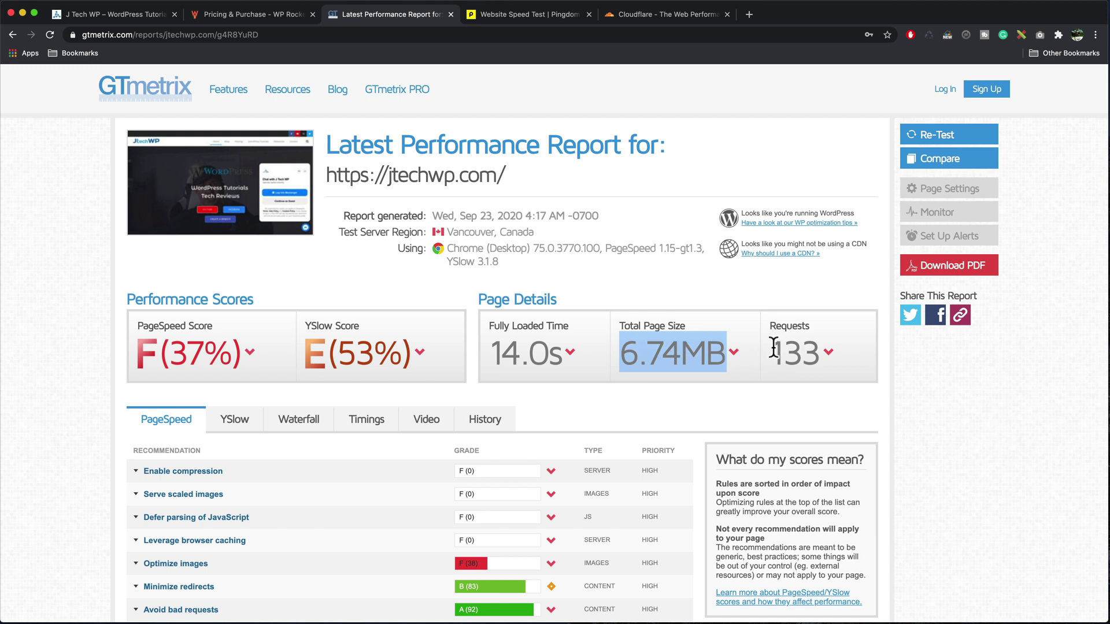
pyautogui.moveTo(774, 350); pyautogui.dragTo(822, 349)
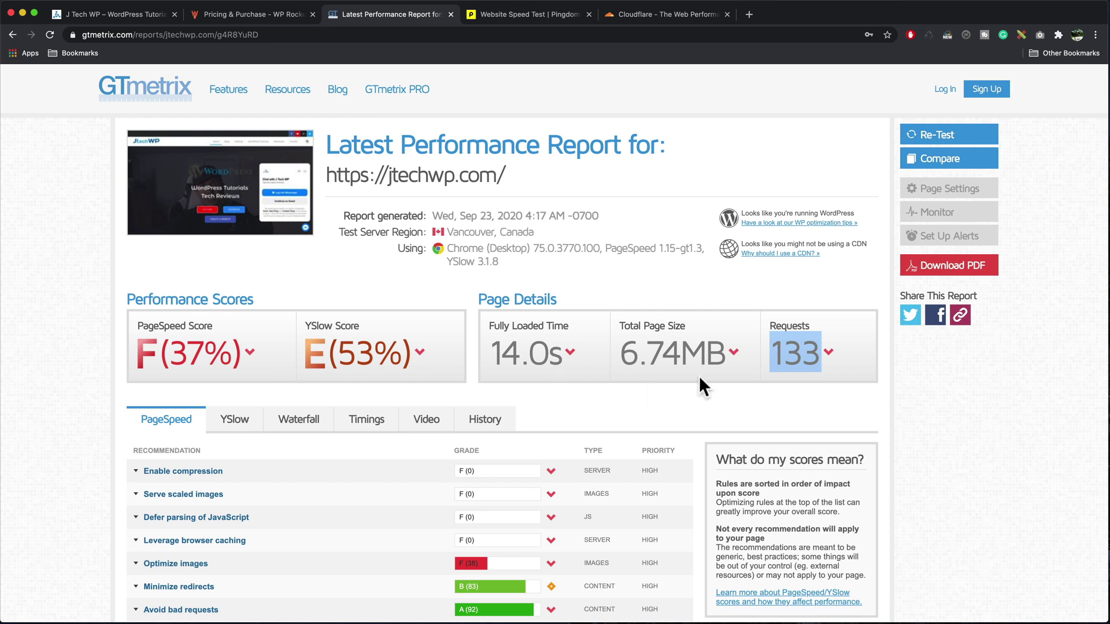
pyautogui.scroll(-6, 901, 432)
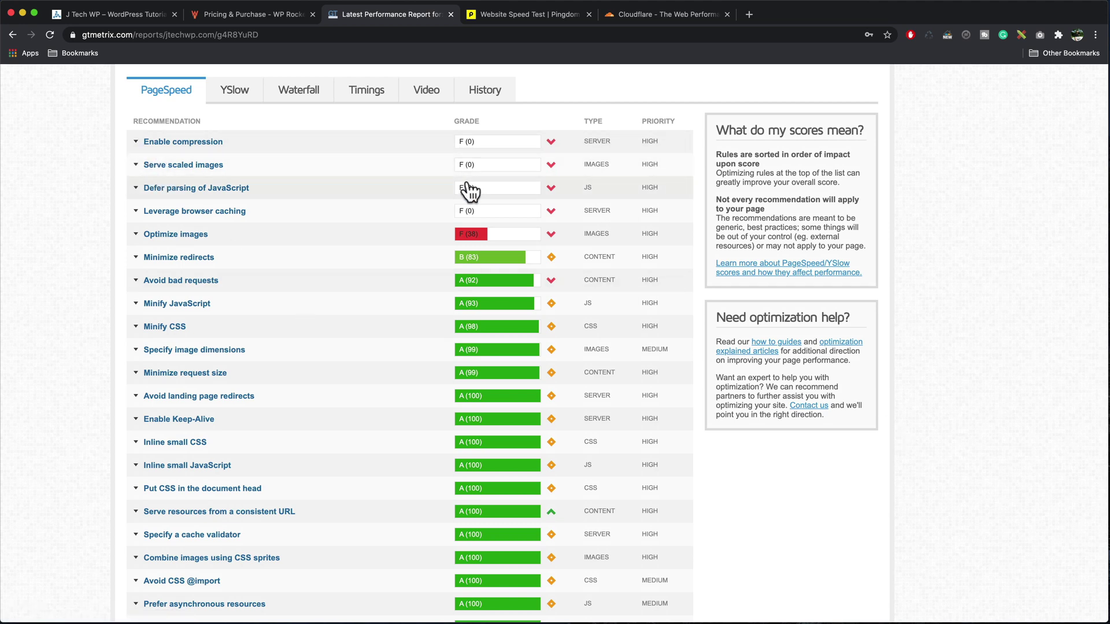
# Review the Serve scaled images and Optimize images recommendations and the waterfall chart.
pyautogui.click(138, 168)
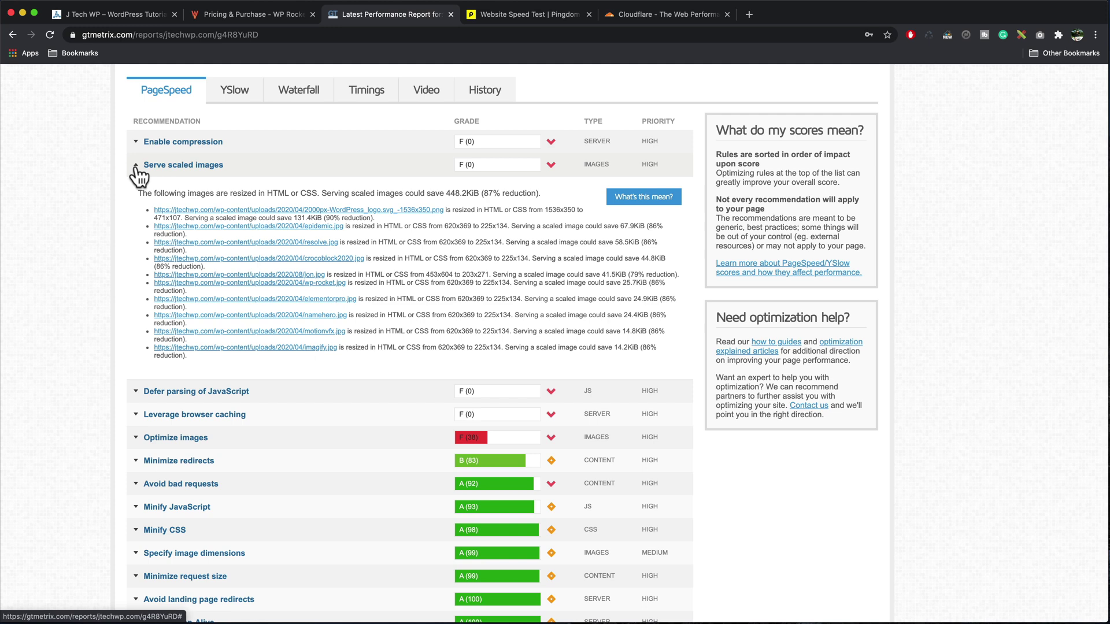
pyautogui.click(531, 225)
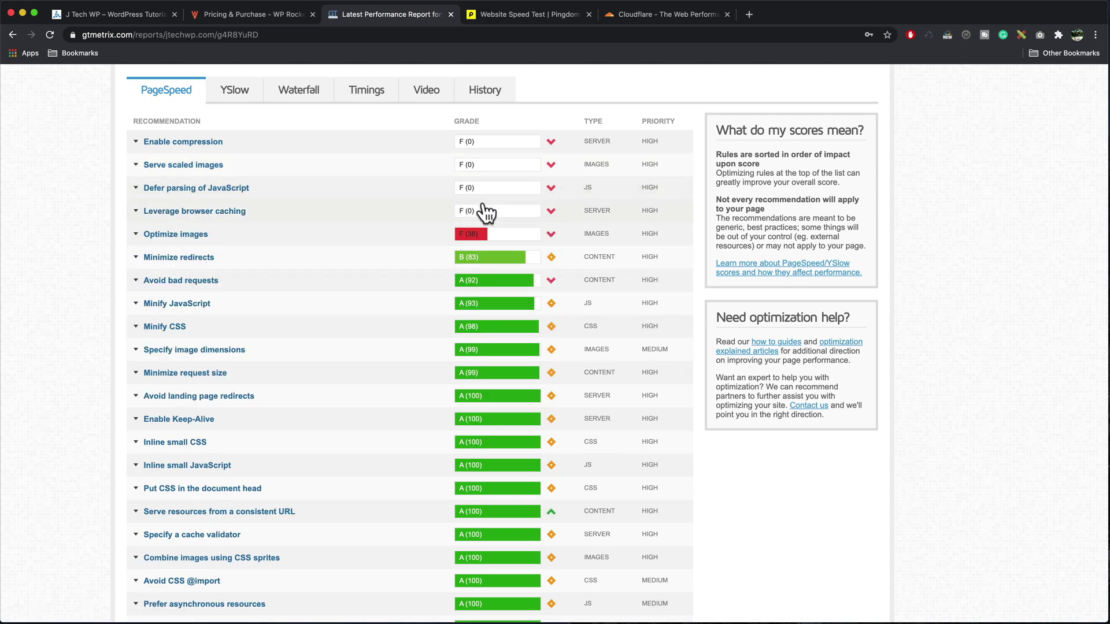
pyautogui.click(137, 237)
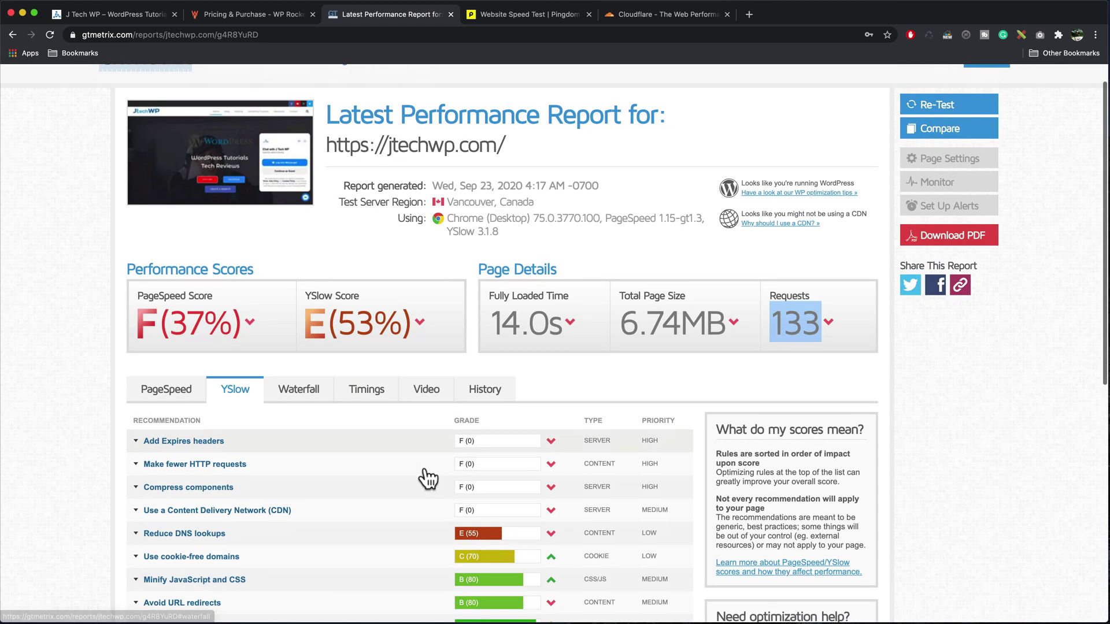
pyautogui.scroll(-5, 426, 478)
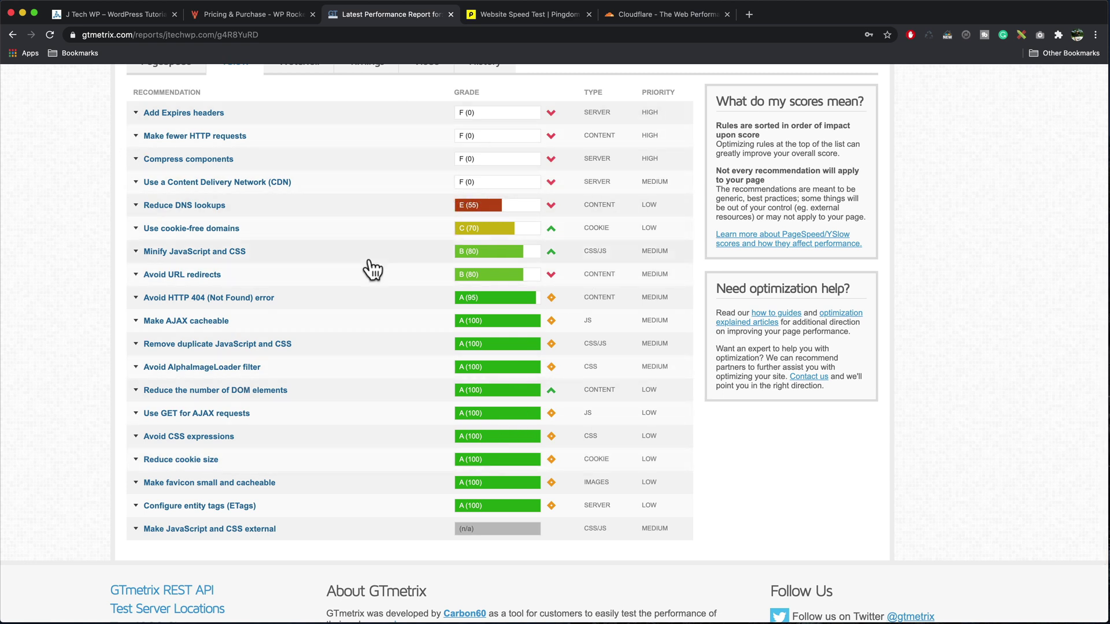
pyautogui.scroll(3, 373, 268)
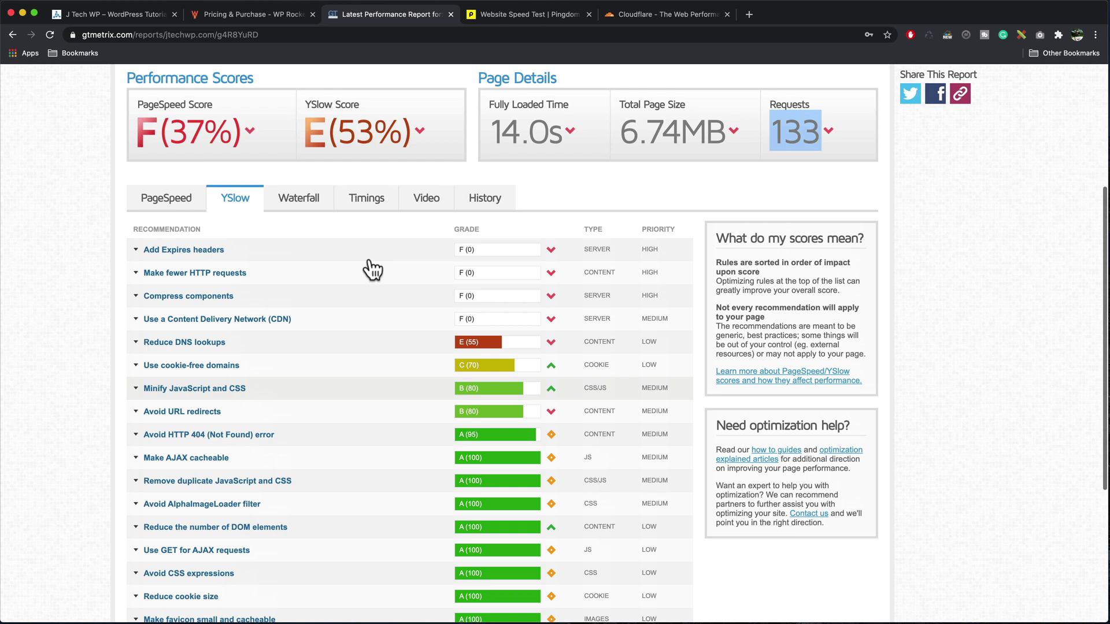
pyautogui.click(299, 200)
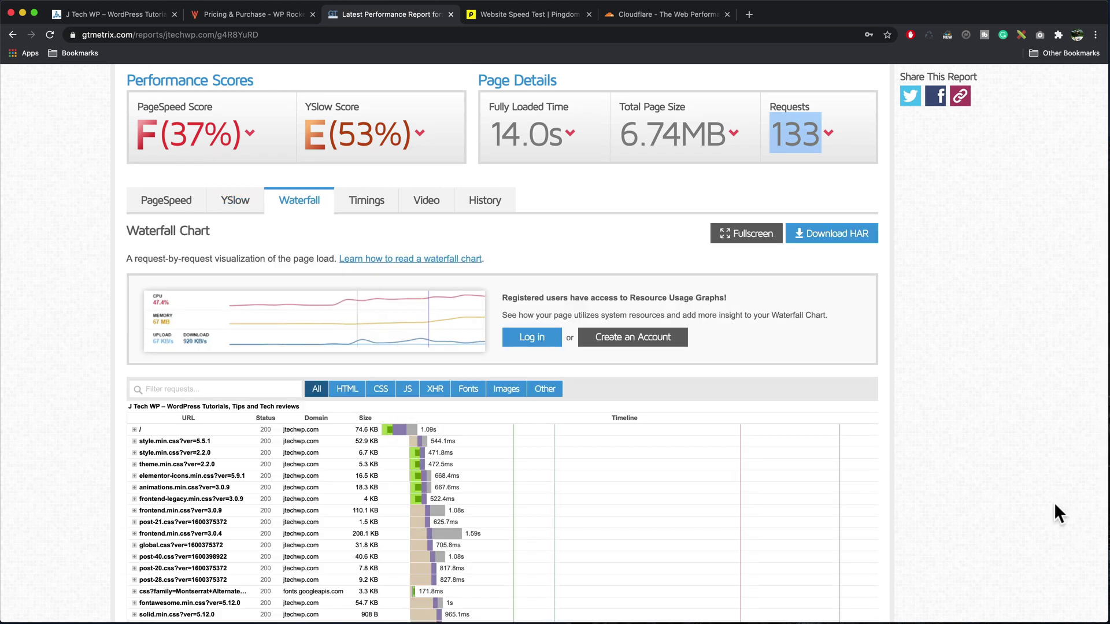
pyautogui.scroll(-5, 1053, 501)
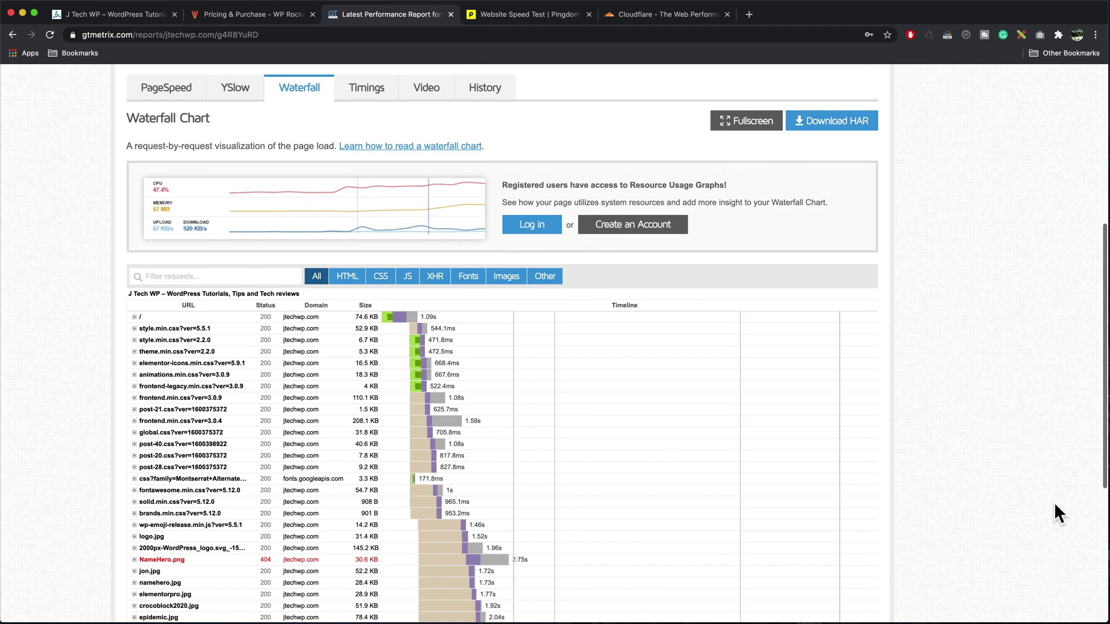
pyautogui.scroll(-3, 1053, 501)
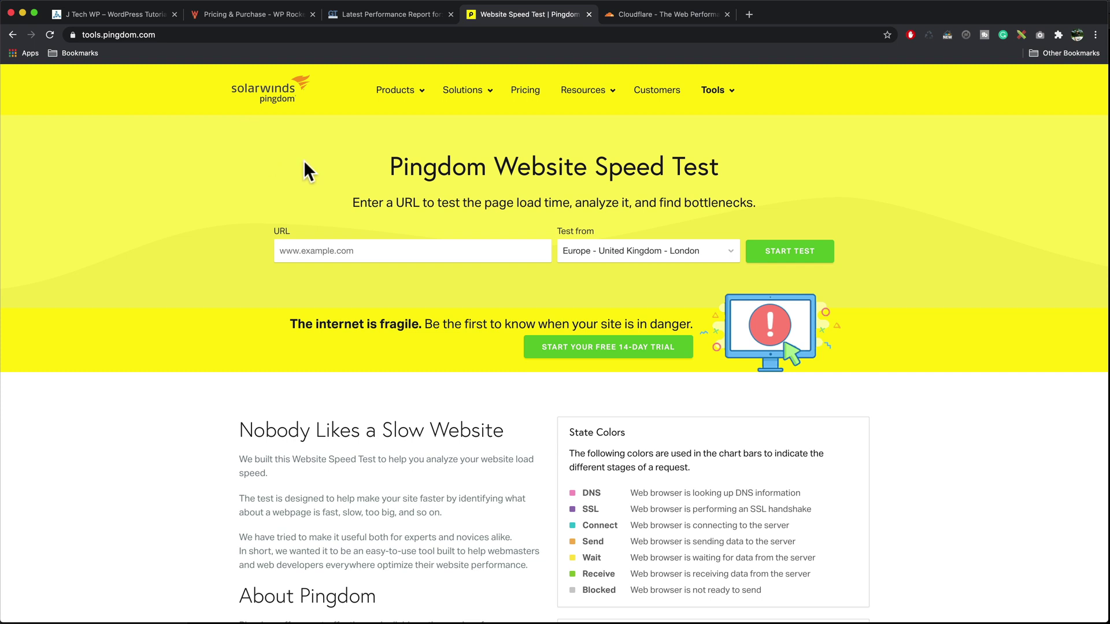
pyautogui.click(304, 253)
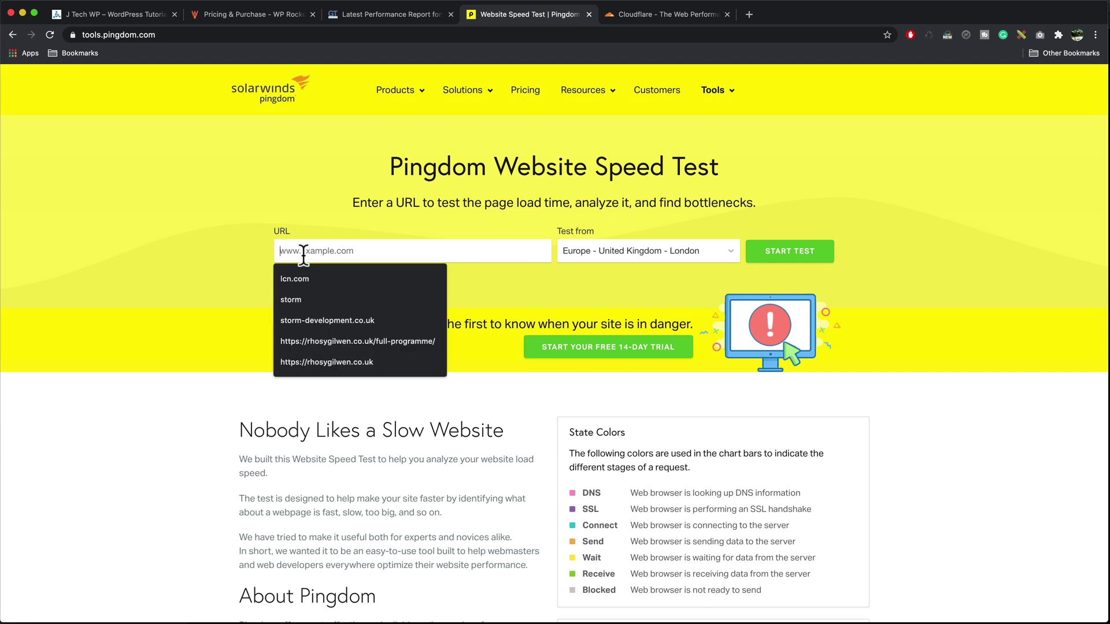
pyautogui.write('https://jtechwp.com/')
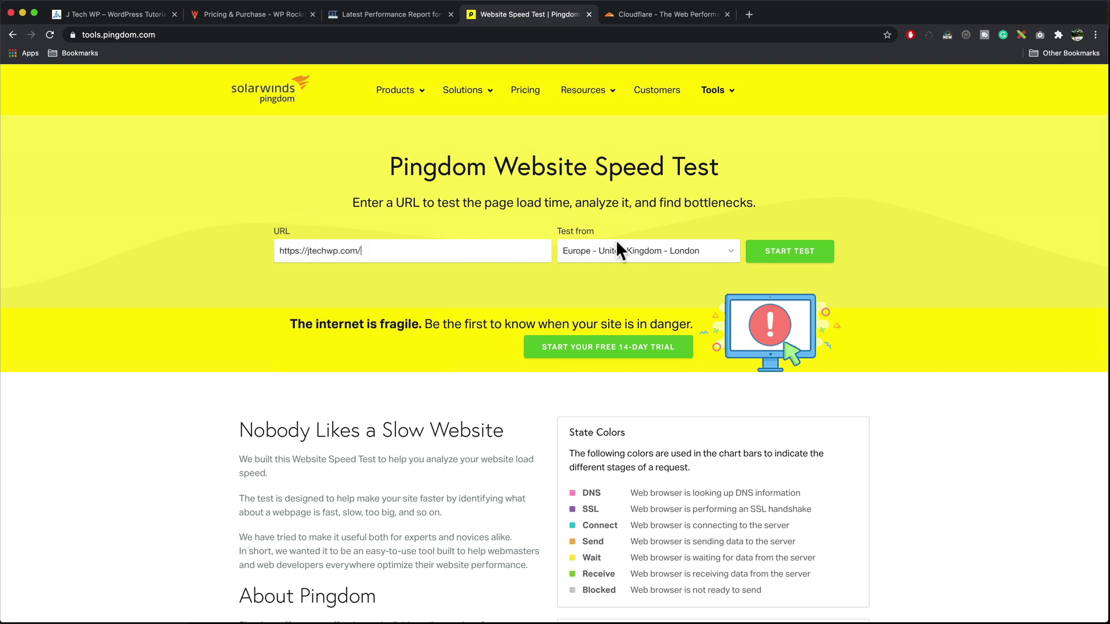
pyautogui.click(607, 264)
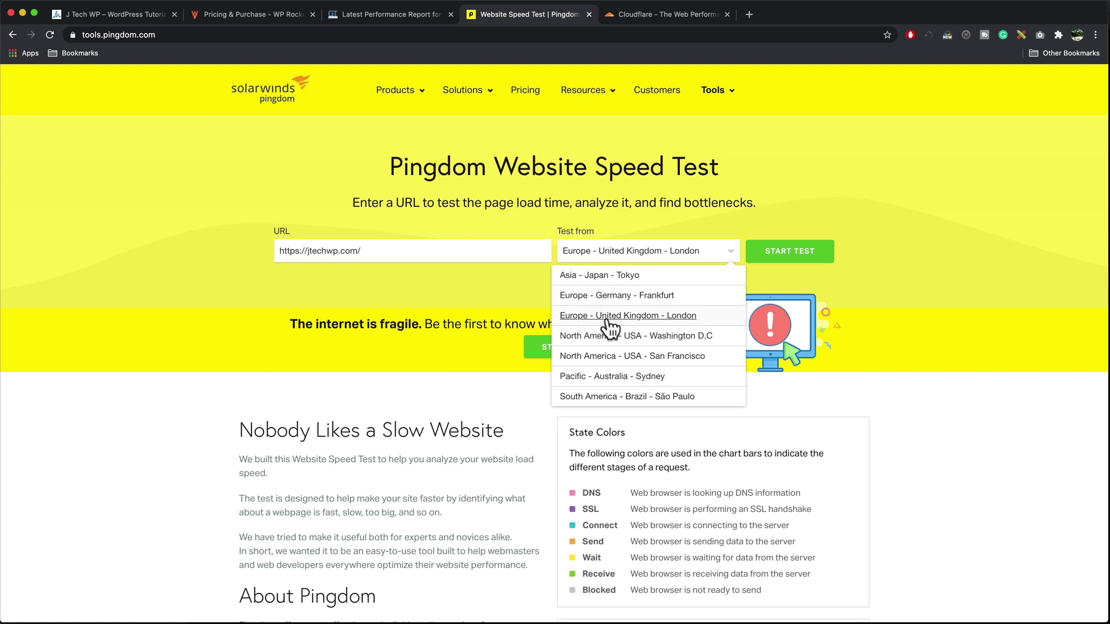
pyautogui.press('Up')
pyautogui.press('Up')
pyautogui.click(699, 315)
pyautogui.click(789, 254)
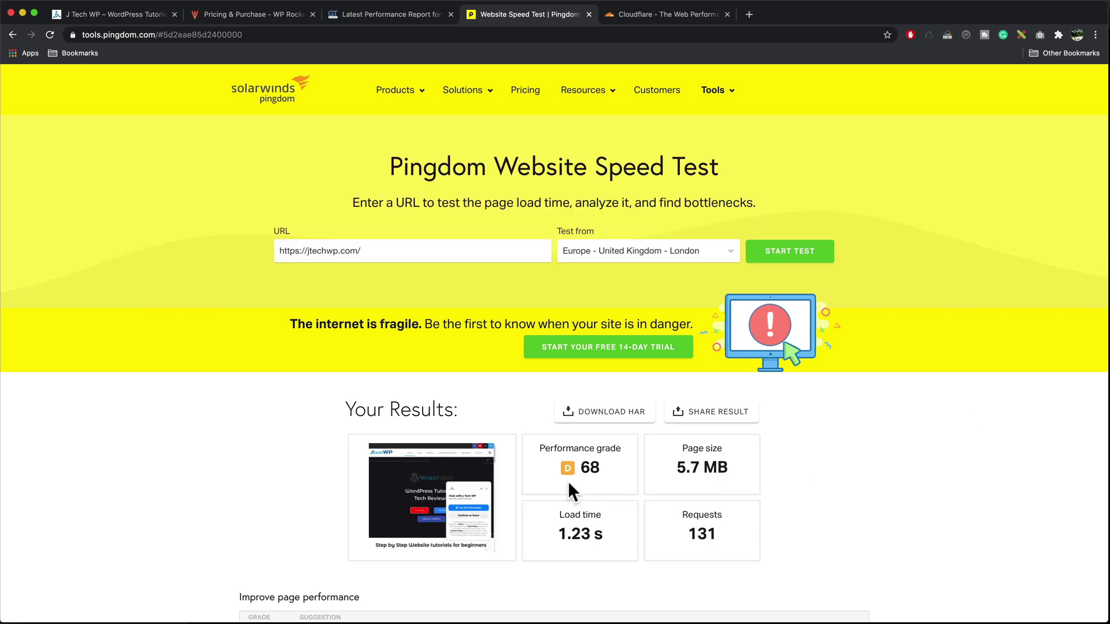
# Compare Pingdom's 5.7 MB and 1.23 s results with GTmetrix's 14.0s fully loaded time.
pyautogui.moveTo(670, 469); pyautogui.dragTo(730, 472)
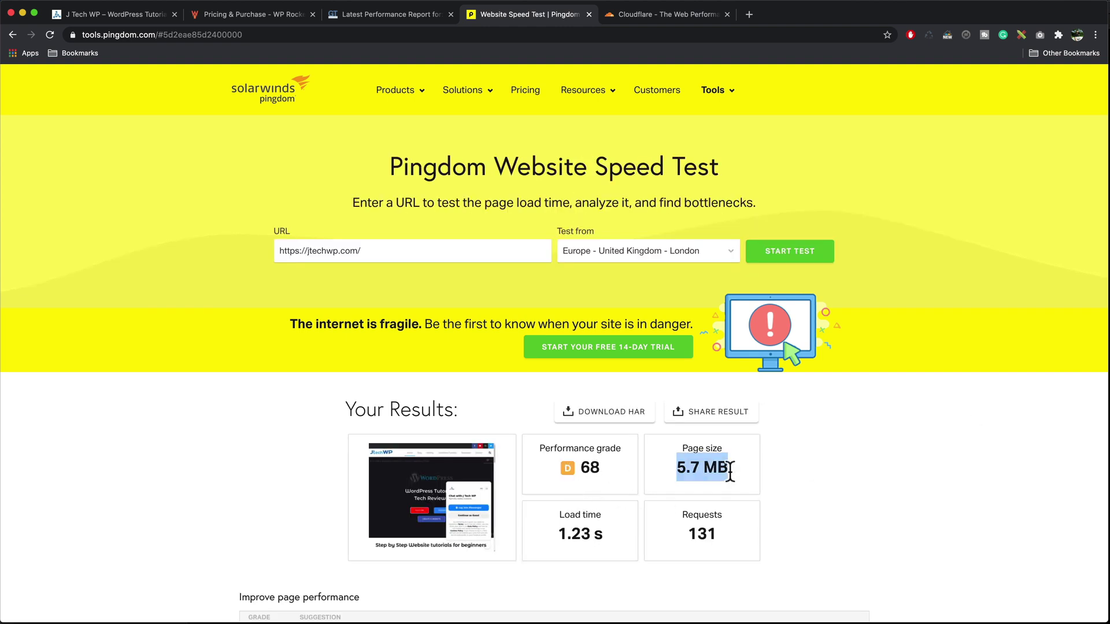
pyautogui.moveTo(553, 535); pyautogui.dragTo(602, 536)
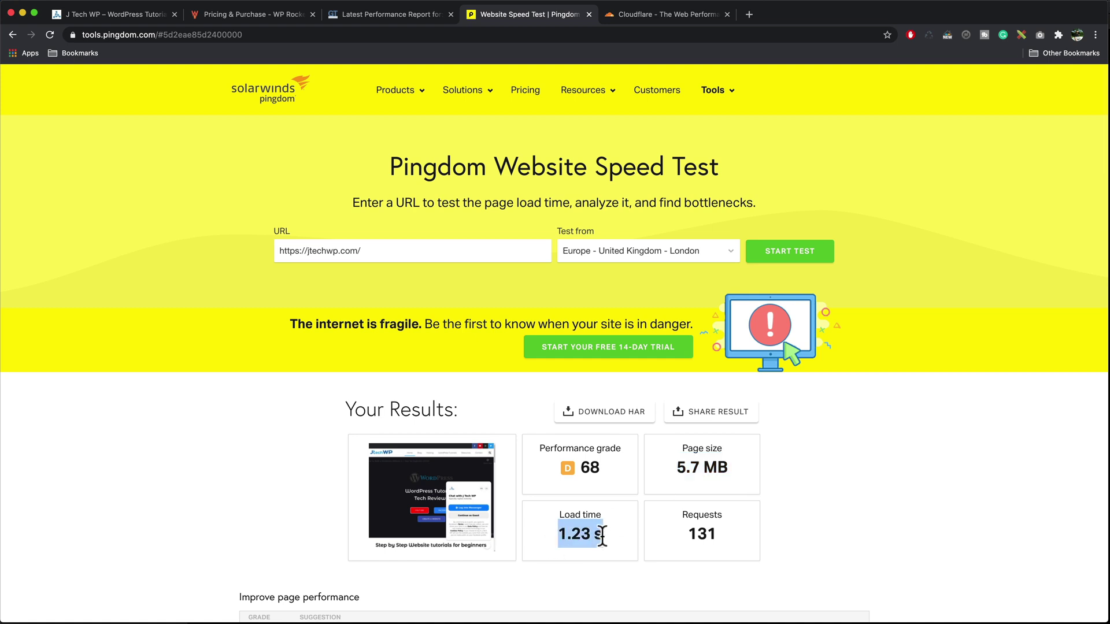
pyautogui.click(630, 549)
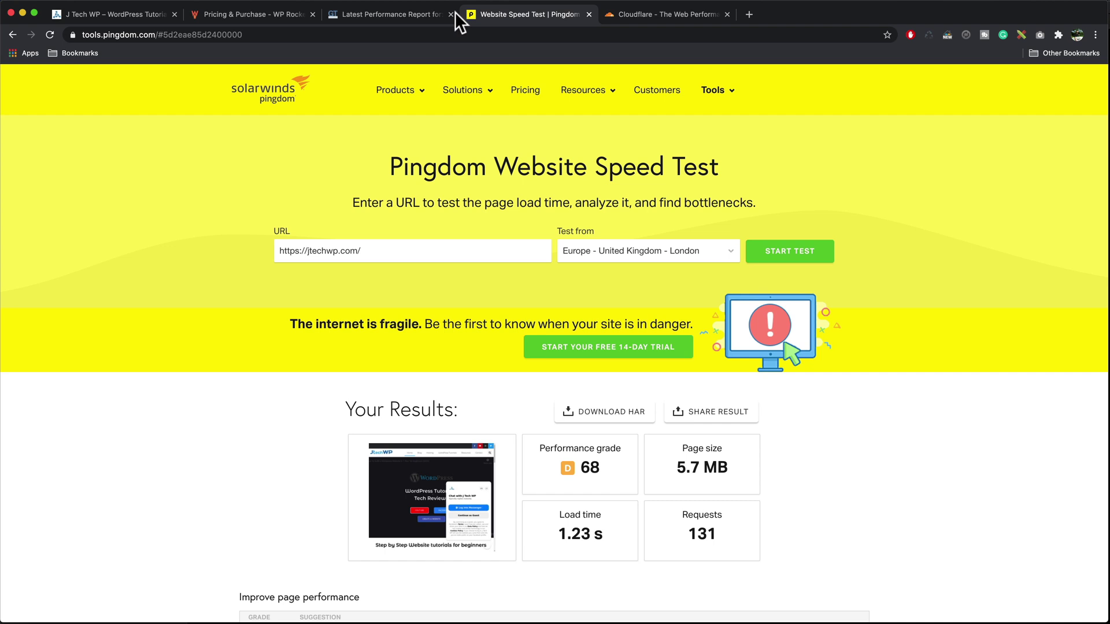
pyautogui.click(383, 16)
pyautogui.click(572, 391)
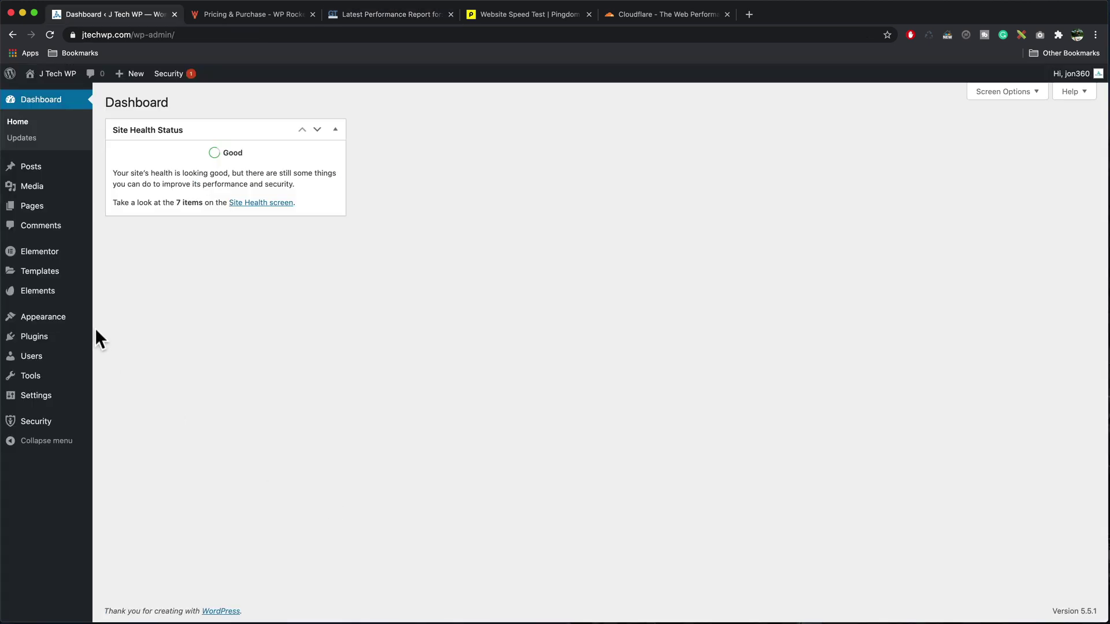
# Upload wp-rocket.zip from Downloads as a new plugin, install it and activate it.
pyautogui.moveTo(64, 342)
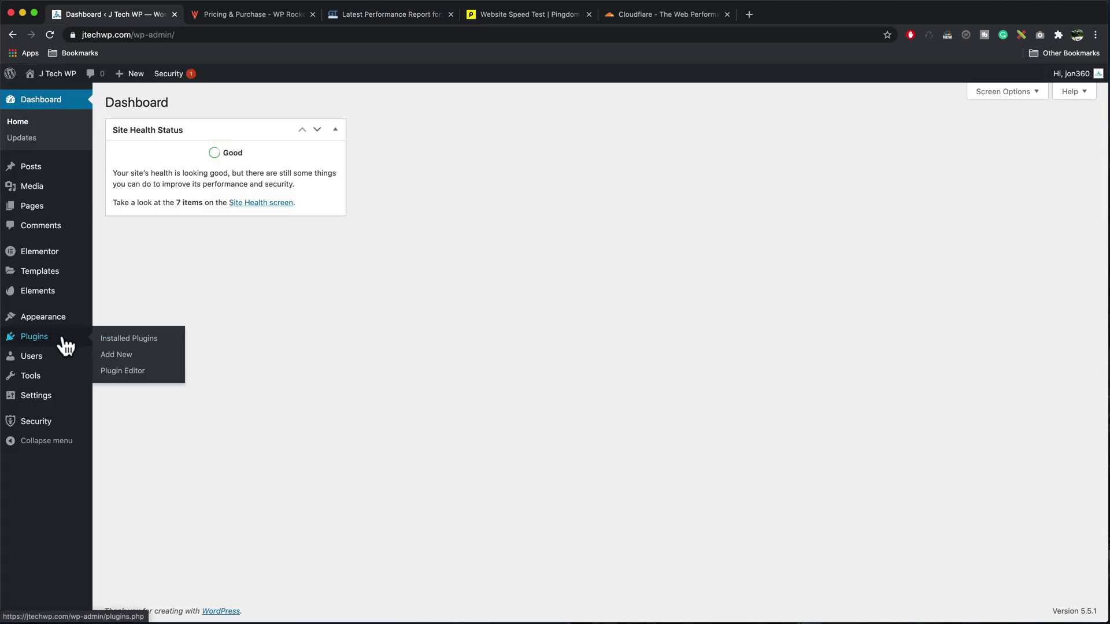
pyautogui.click(118, 356)
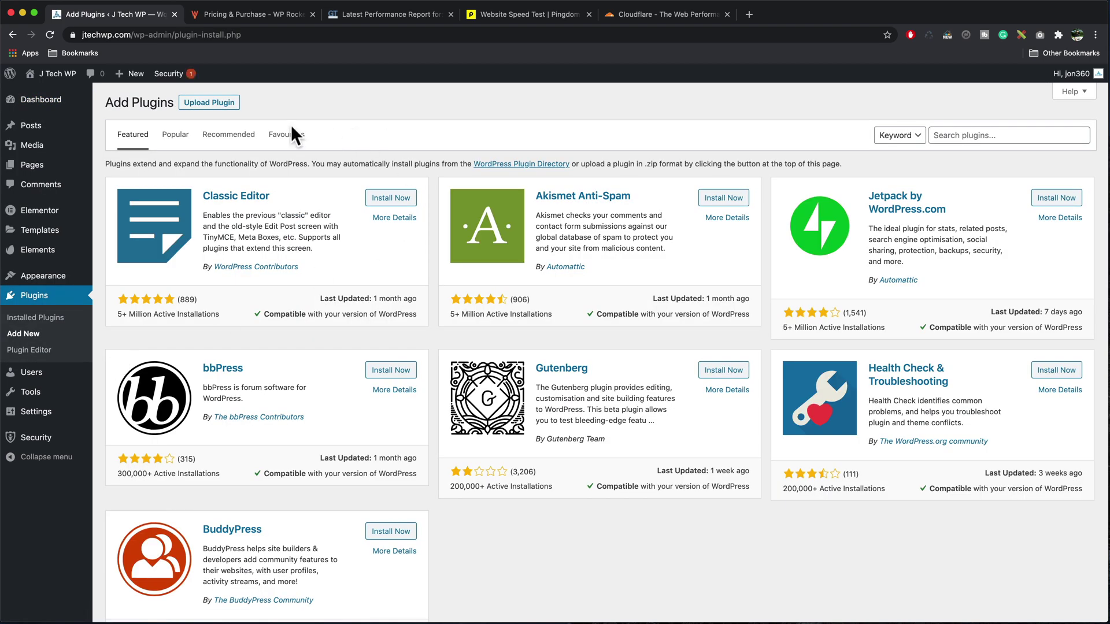
pyautogui.click(211, 107)
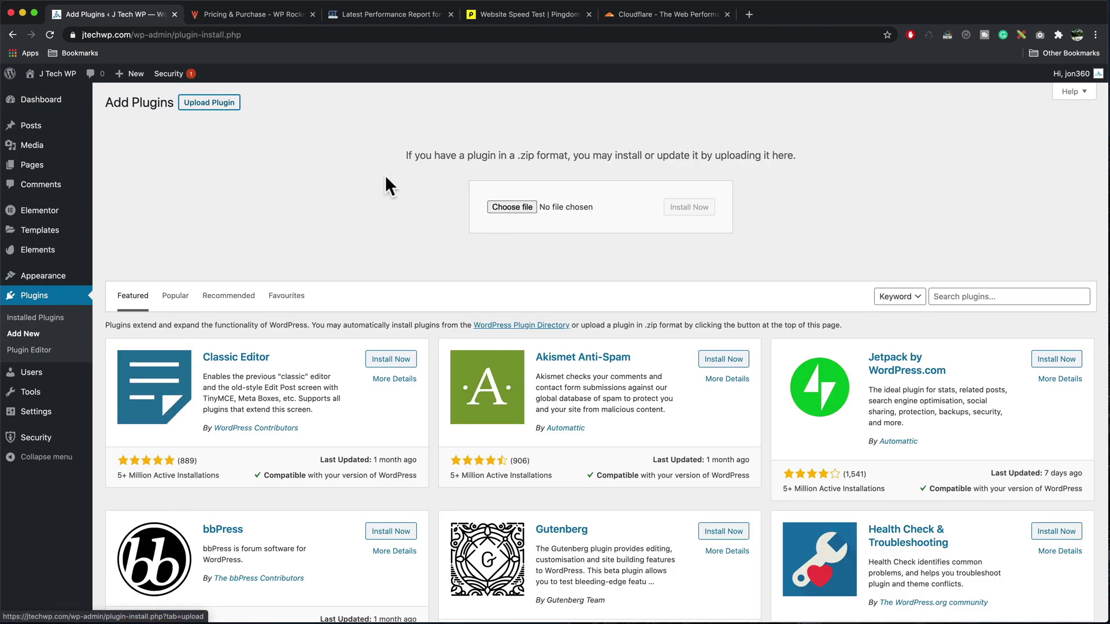
pyautogui.click(503, 207)
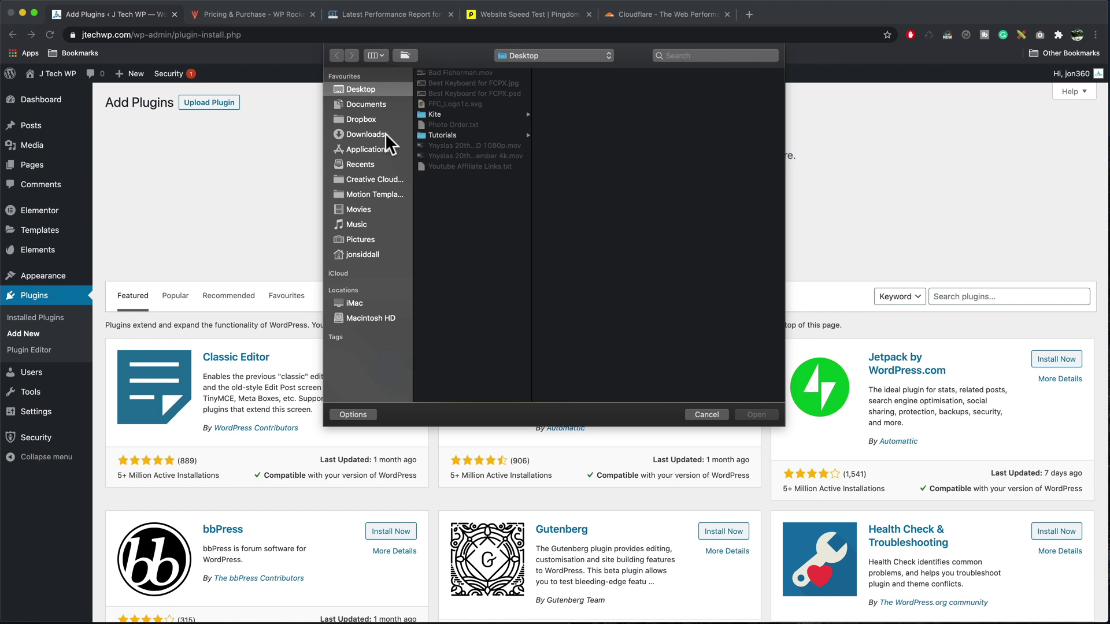
pyautogui.click(384, 135)
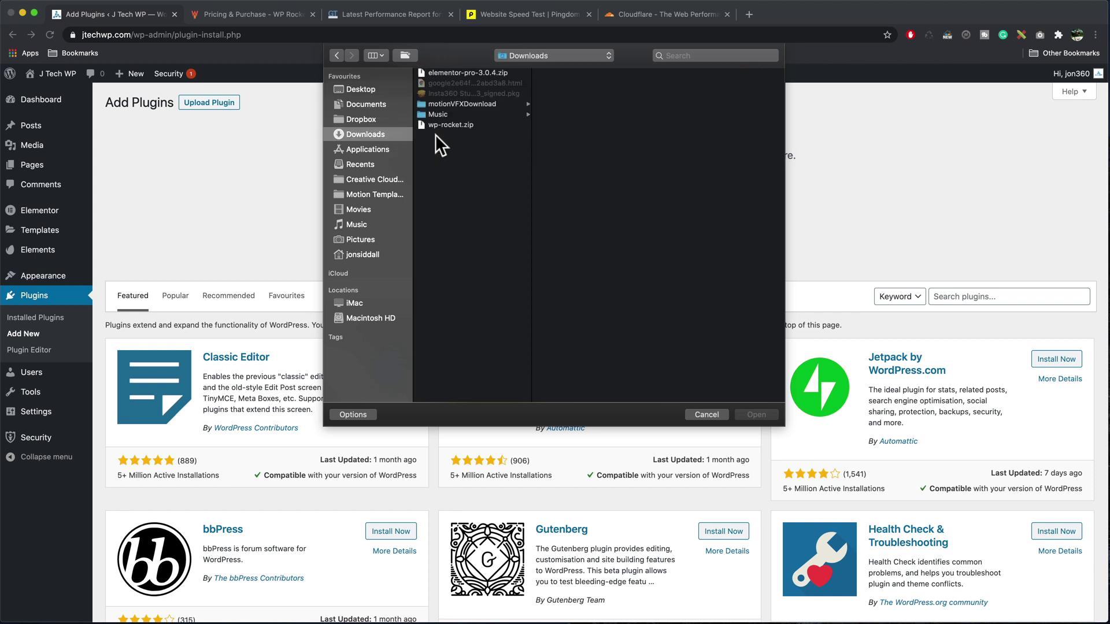
pyautogui.click(456, 126)
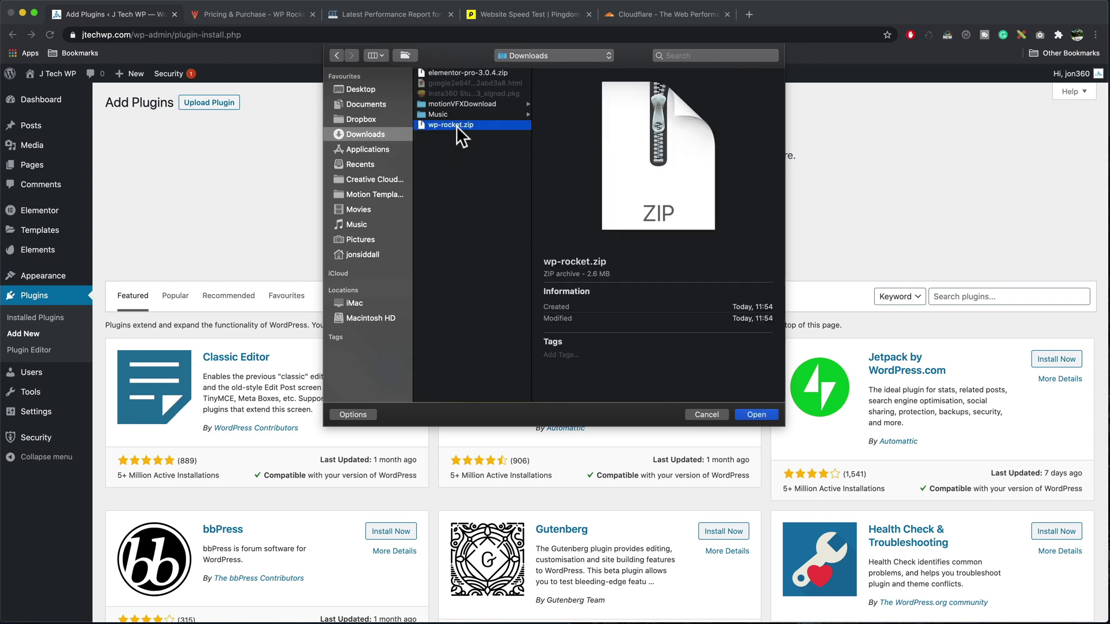
pyautogui.click(750, 417)
pyautogui.click(694, 209)
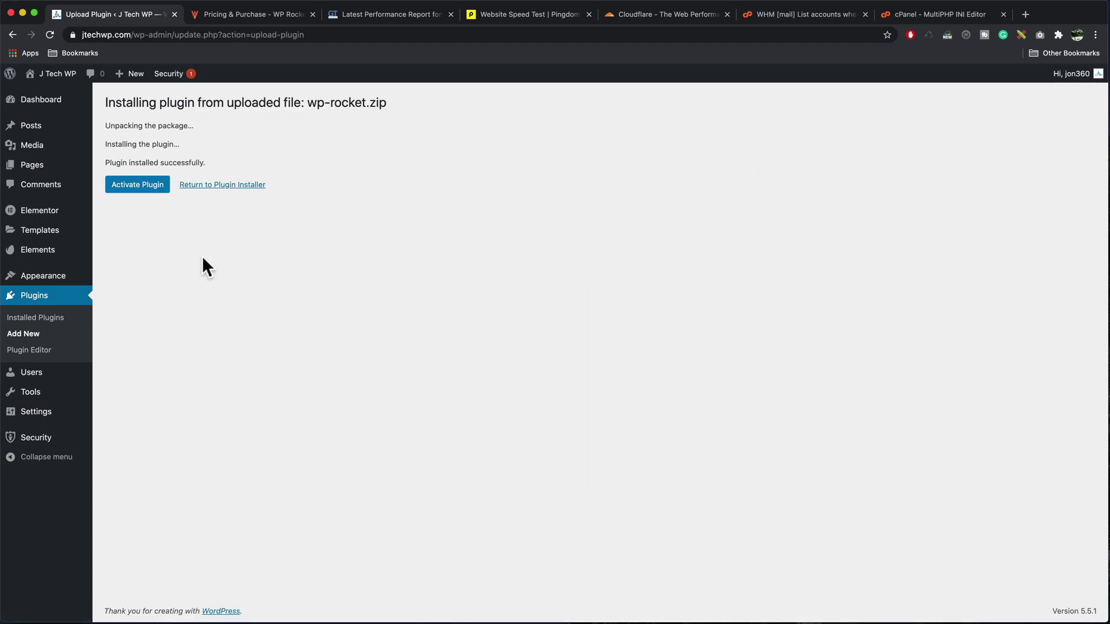
pyautogui.click(131, 187)
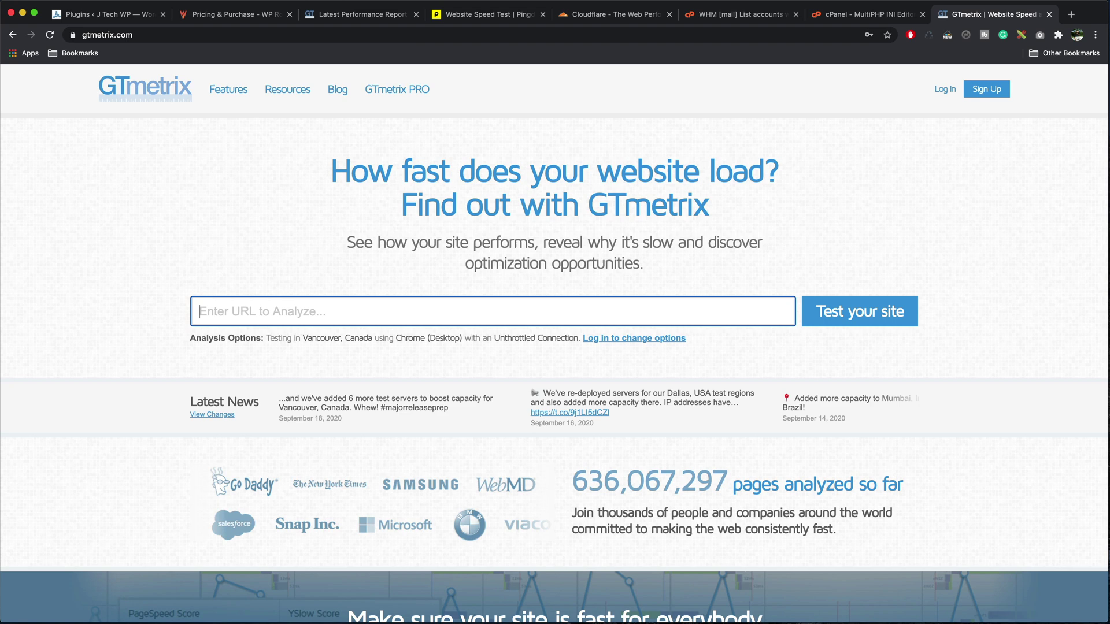
pyautogui.click(225, 310)
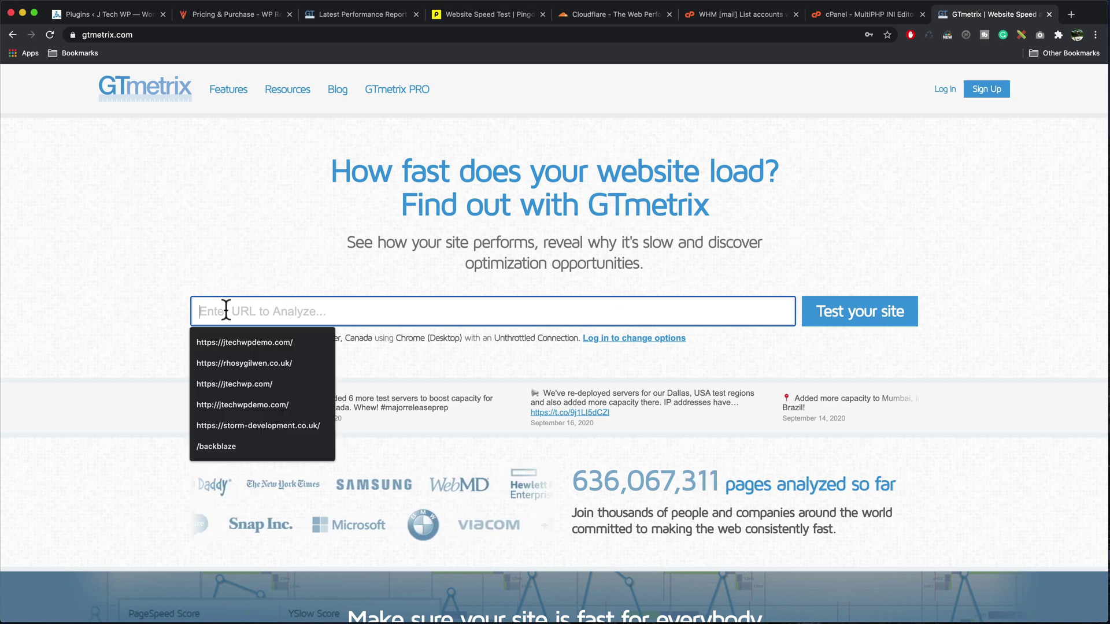
pyautogui.write('https://jtechwp.com/')
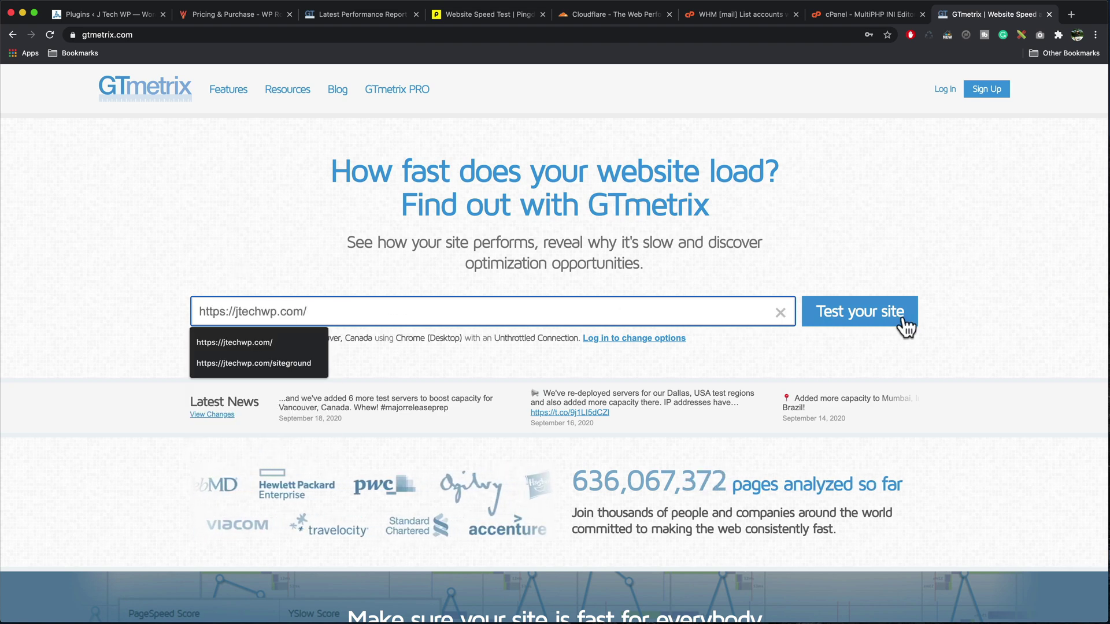
pyautogui.click(858, 316)
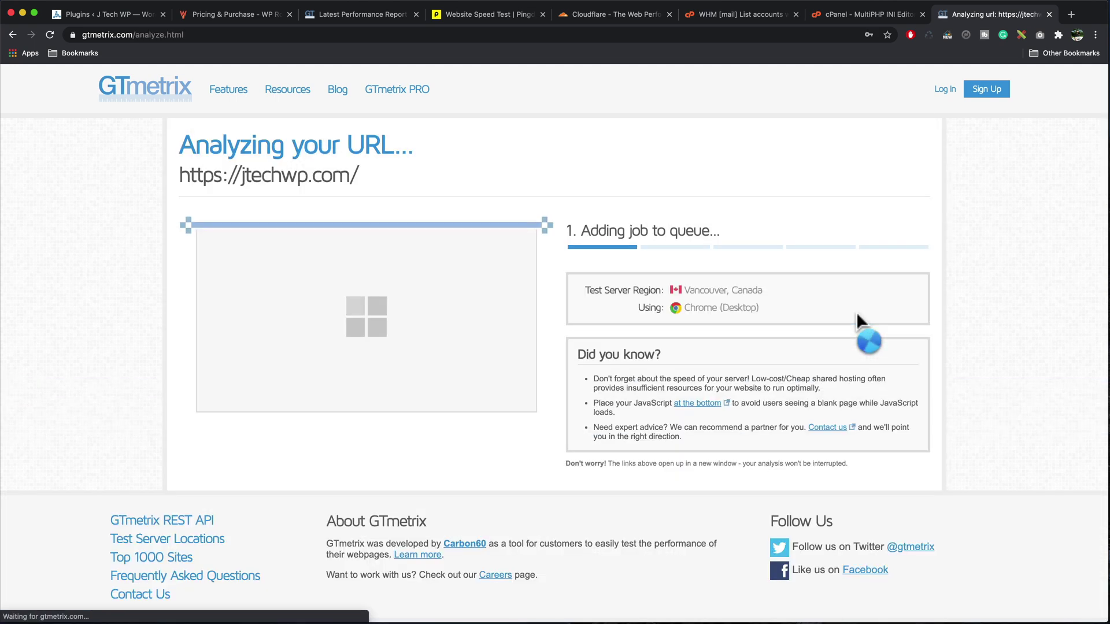
pyautogui.moveTo(490, 353); pyautogui.dragTo(556, 352)
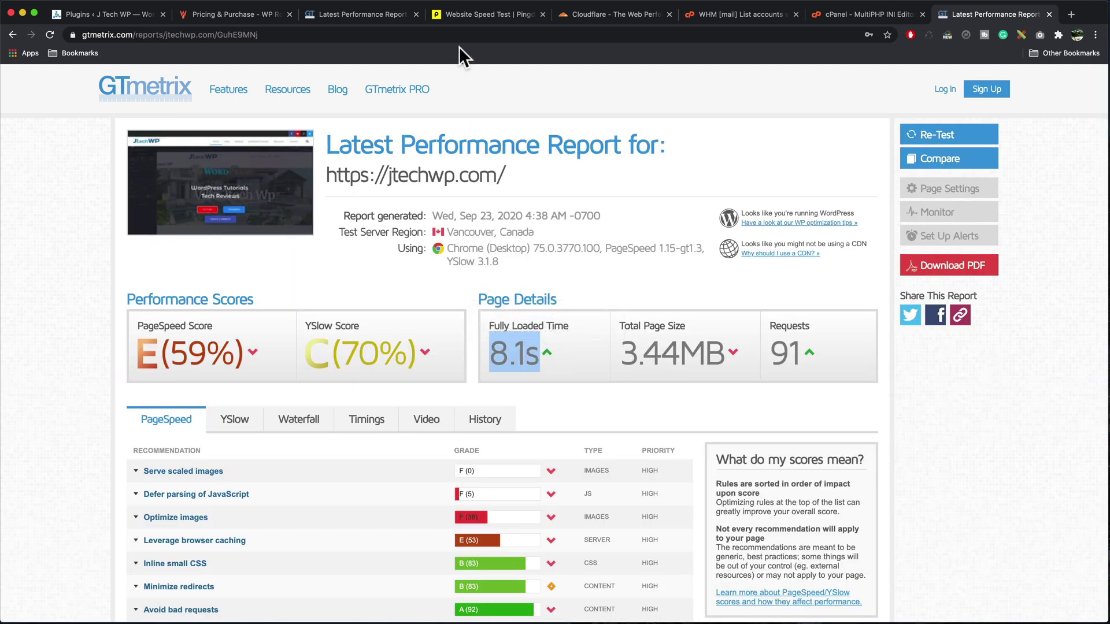
pyautogui.click(330, 19)
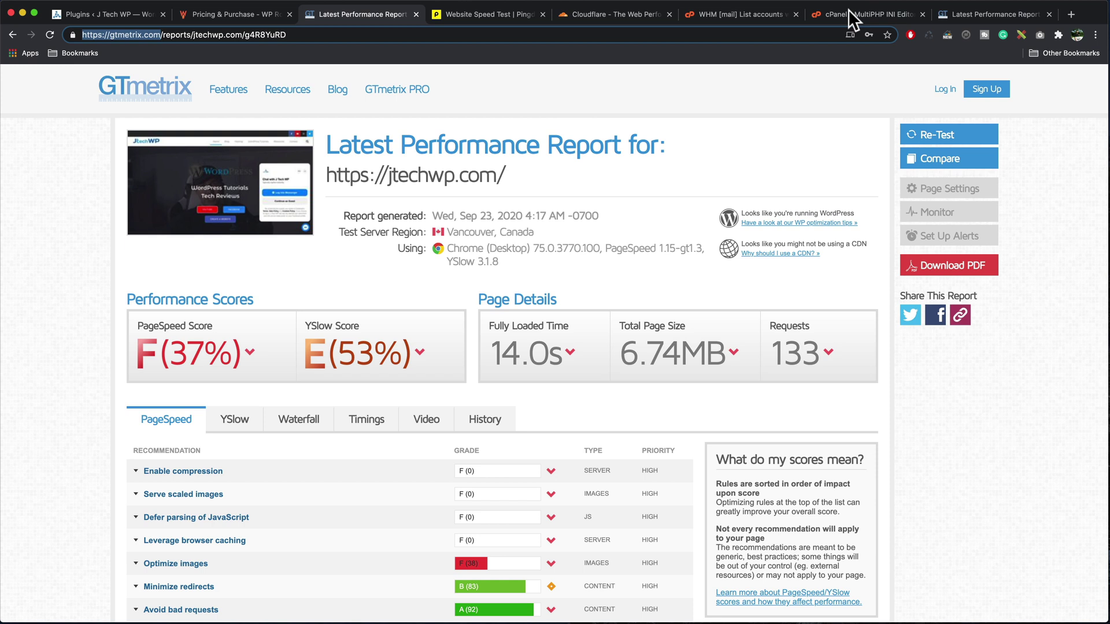
pyautogui.moveTo(972, 20); pyautogui.dragTo(491, 29)
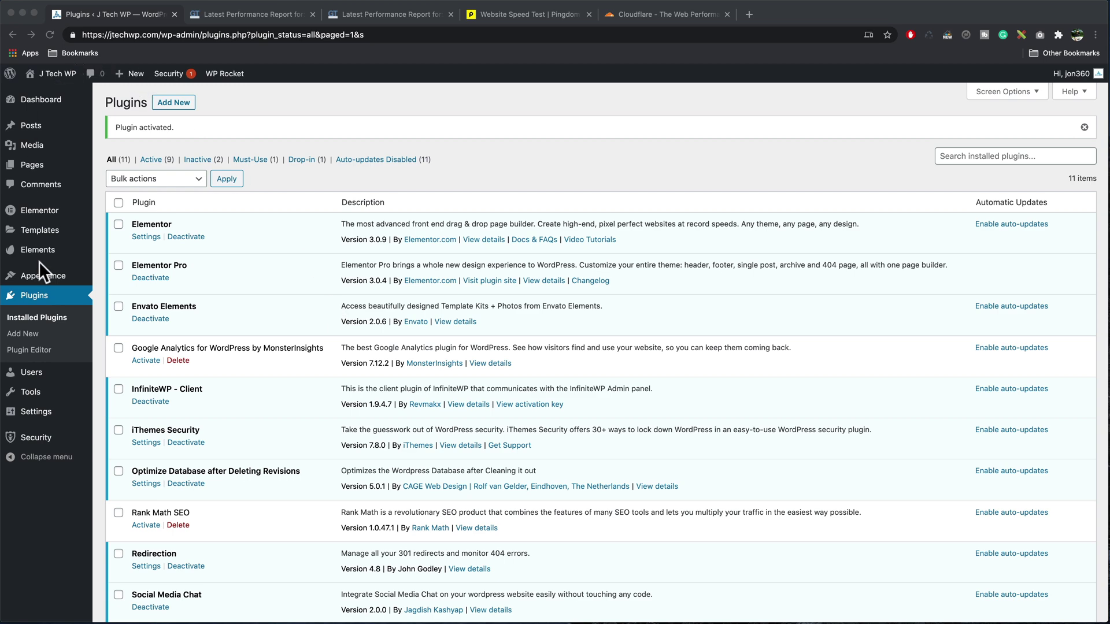
# Open WP Rocket's settings, dismiss the RocketCDN notice and allow diagnostic data sharing.
pyautogui.scroll(-3, 396, 414)
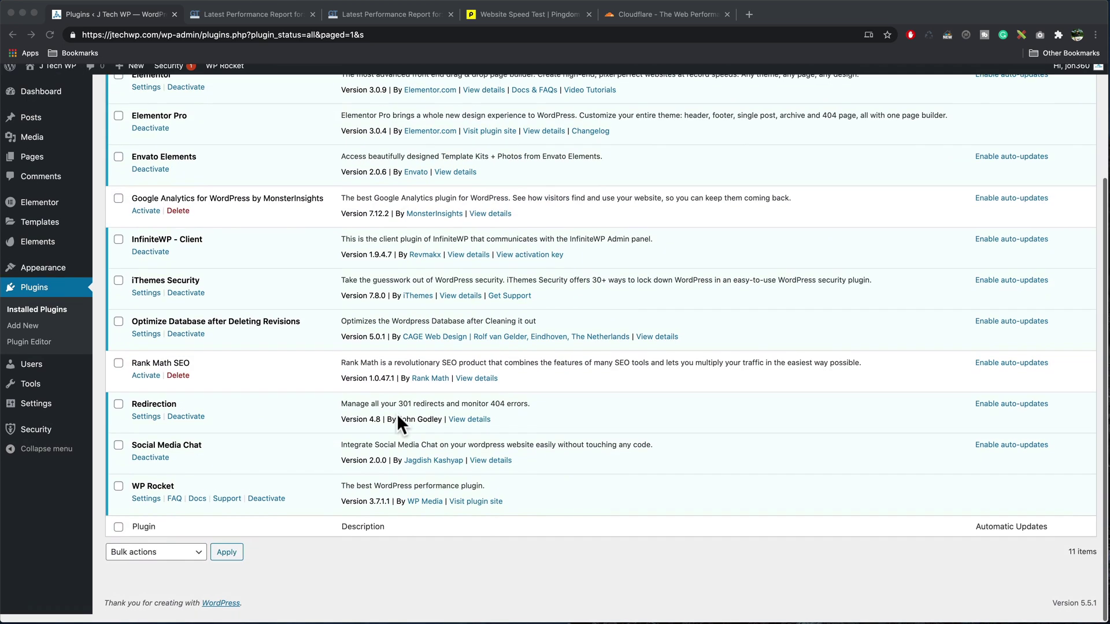
pyautogui.click(145, 505)
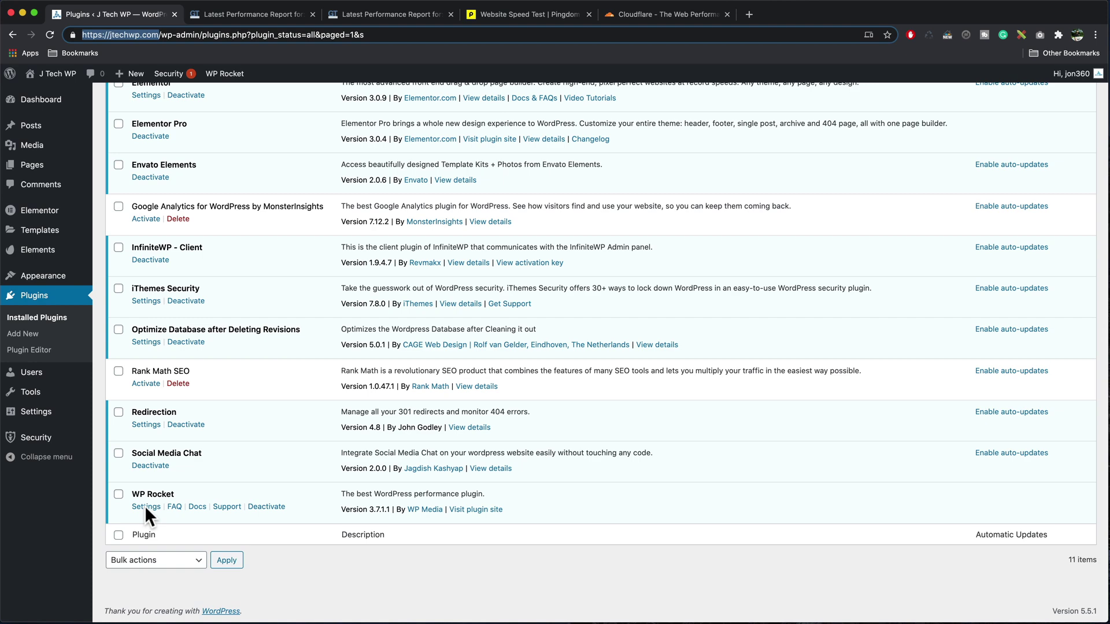
pyautogui.click(145, 506)
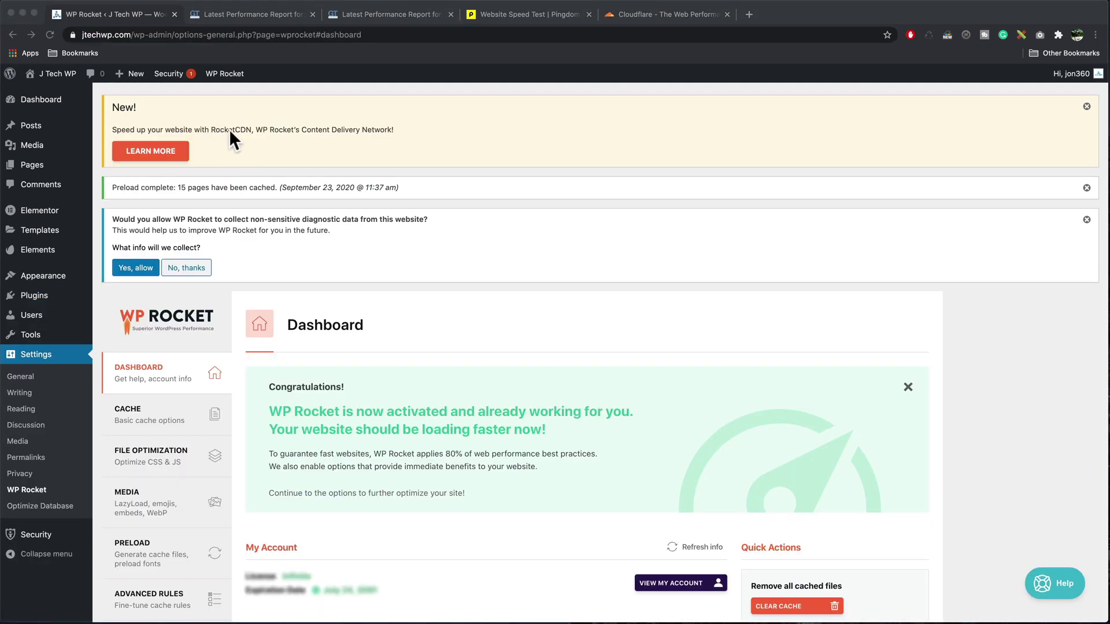
pyautogui.click(1086, 107)
pyautogui.click(1086, 106)
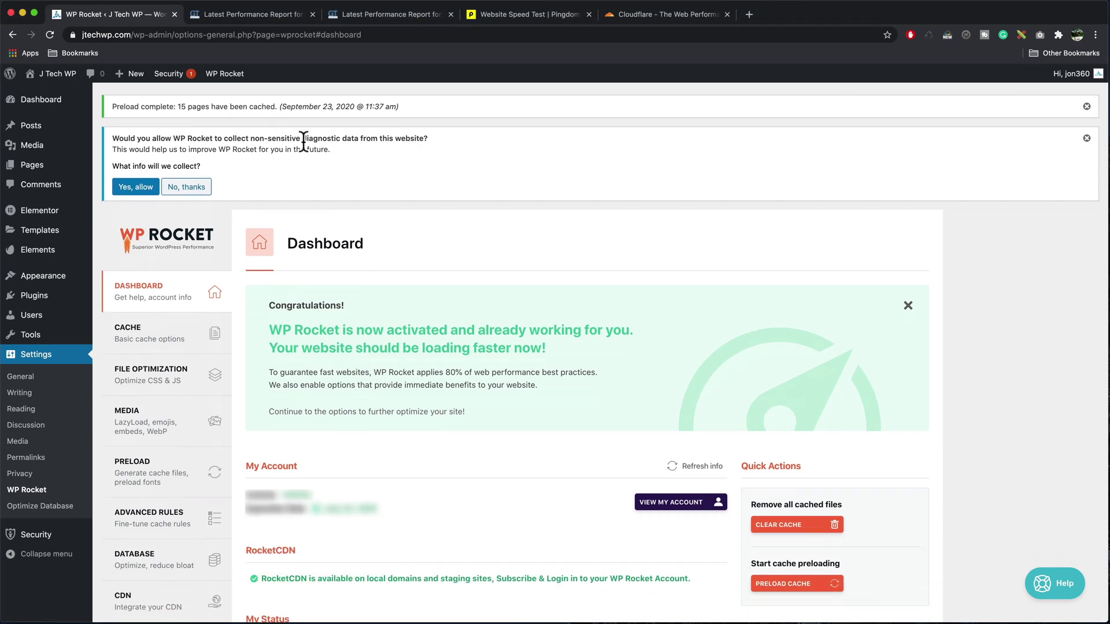
pyautogui.click(147, 191)
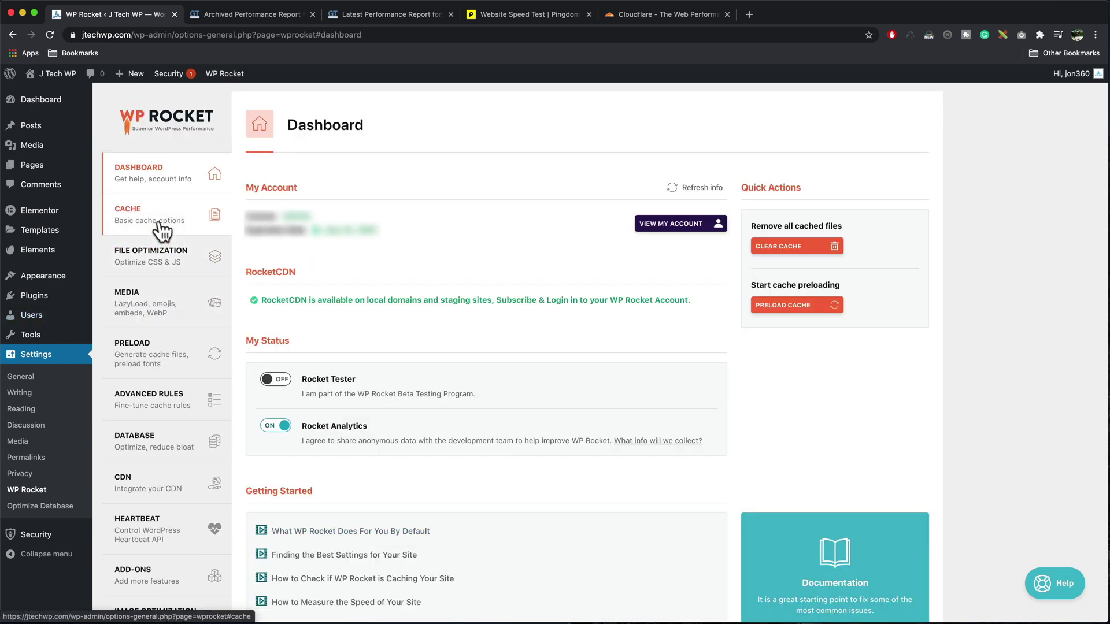
# In File Optimization, enable Minify CSS files and confirm Activate Minify CSS.
pyautogui.click(162, 231)
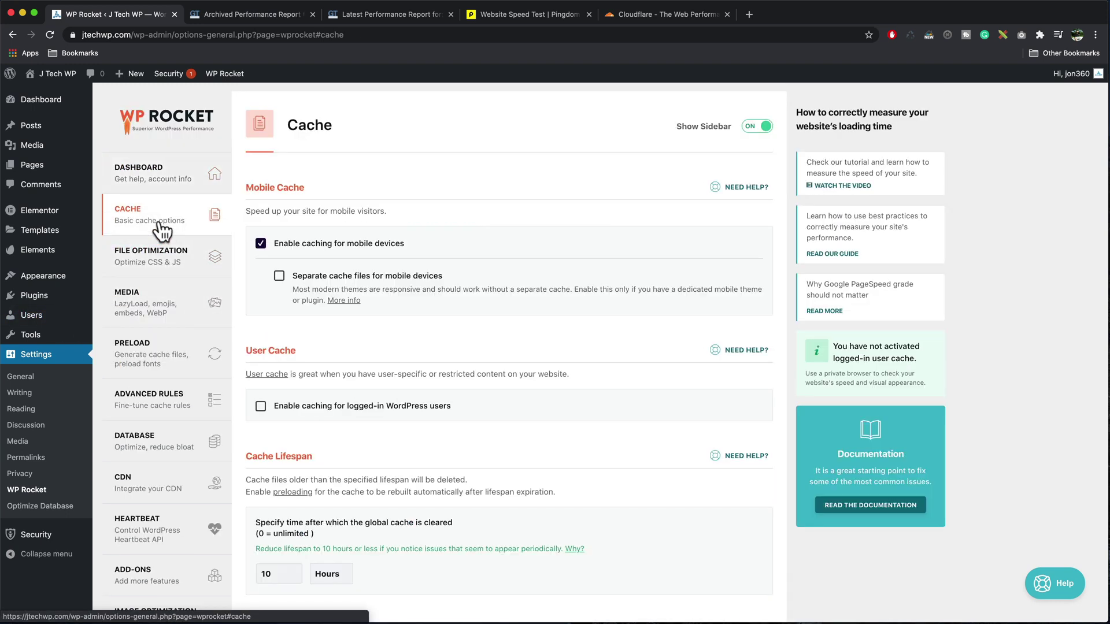
pyautogui.click(160, 266)
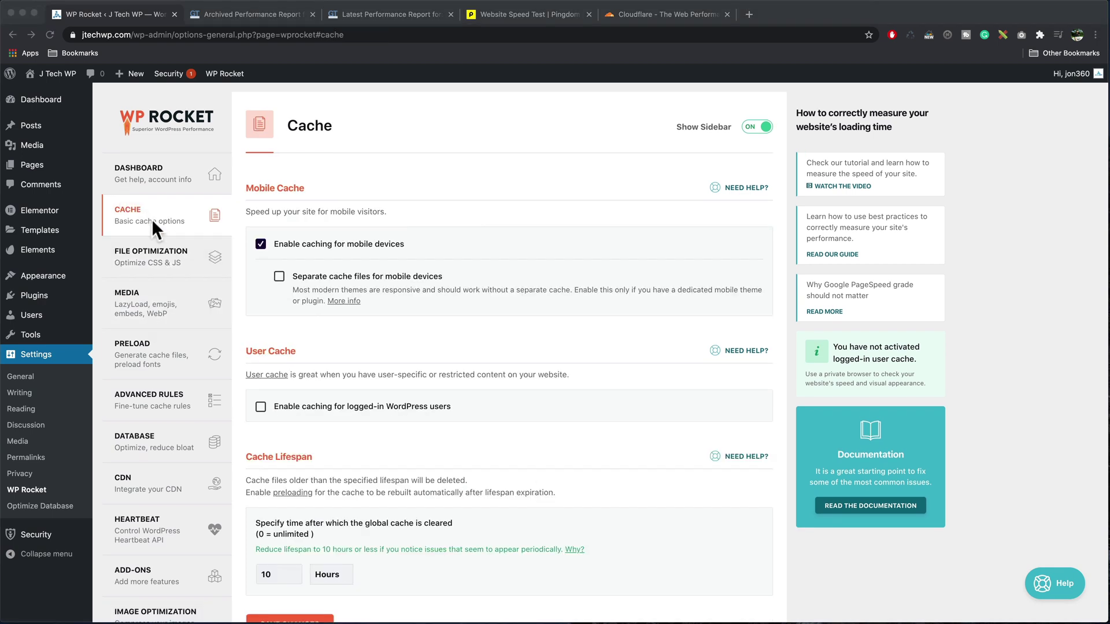
pyautogui.click(151, 219)
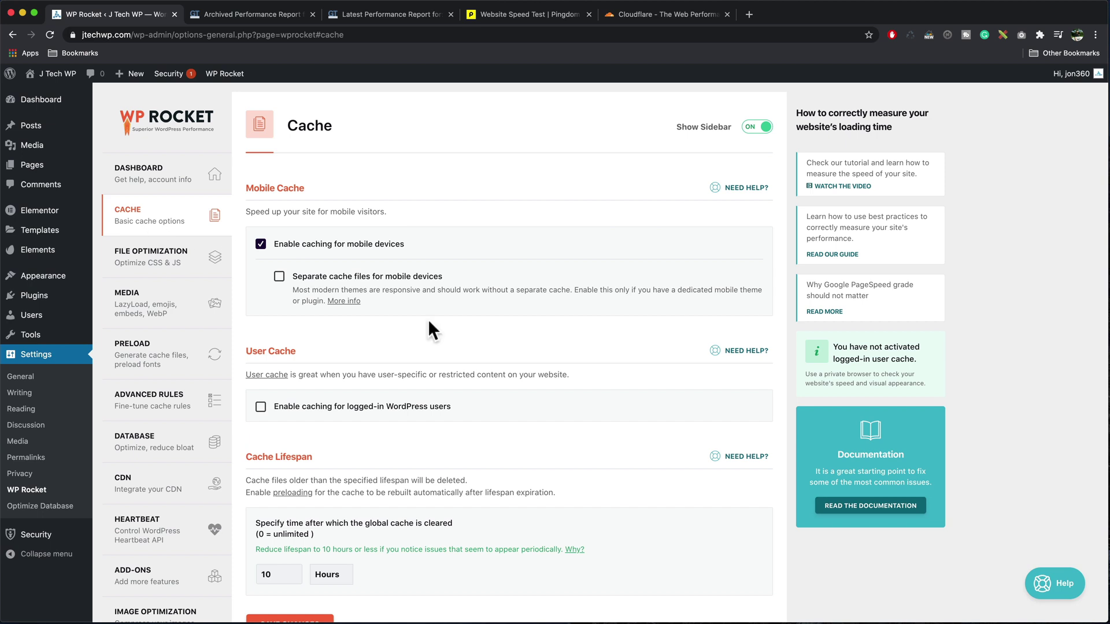
pyautogui.click(139, 266)
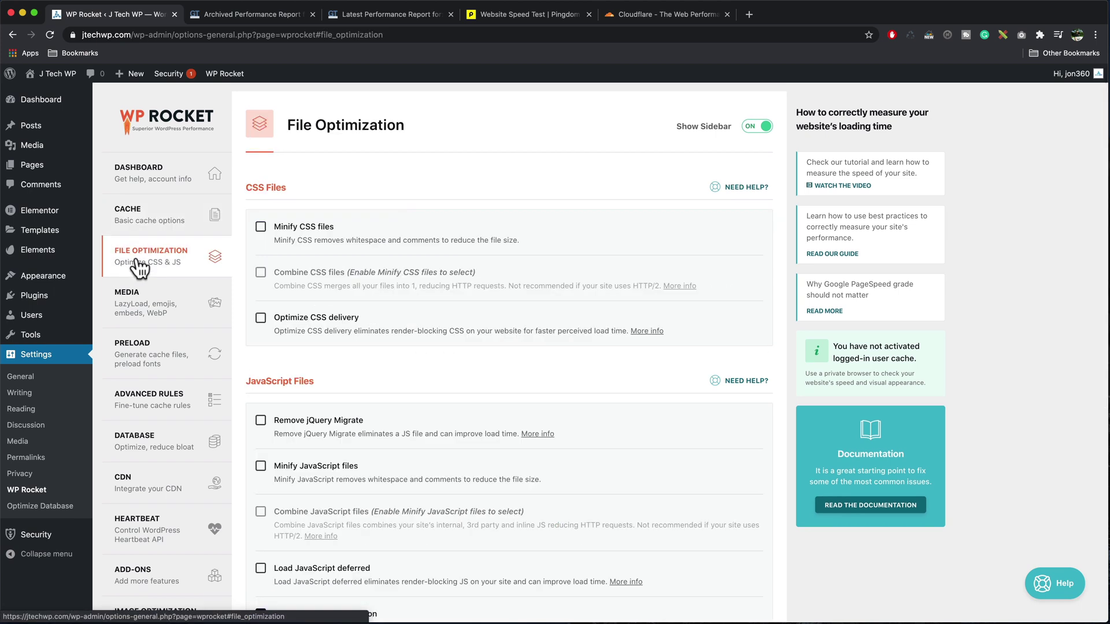
pyautogui.click(260, 226)
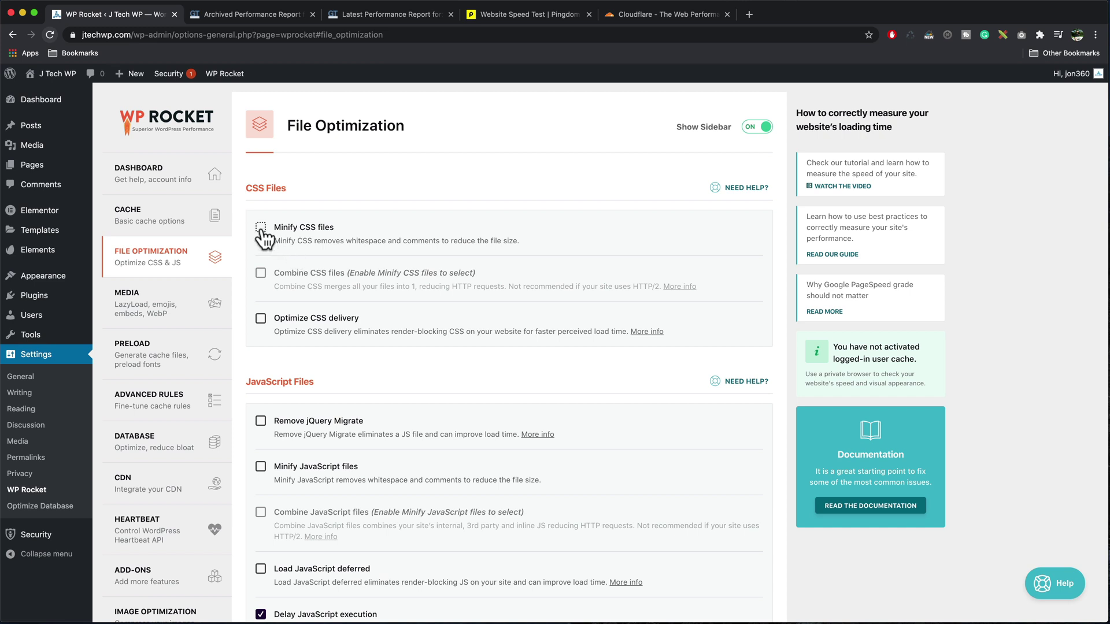
pyautogui.click(262, 228)
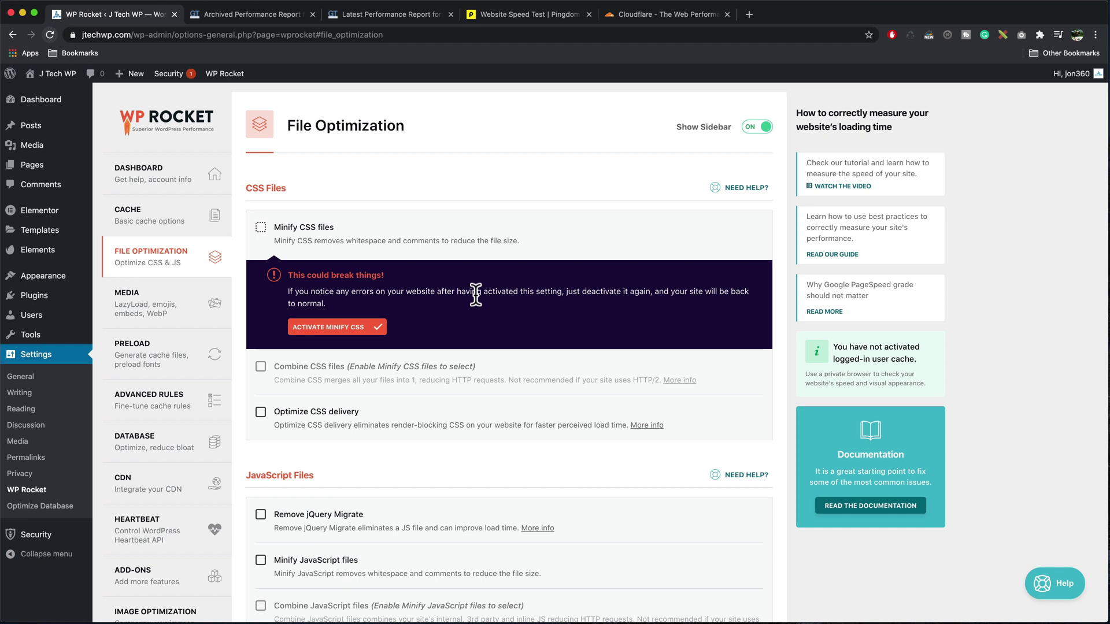
pyautogui.click(333, 328)
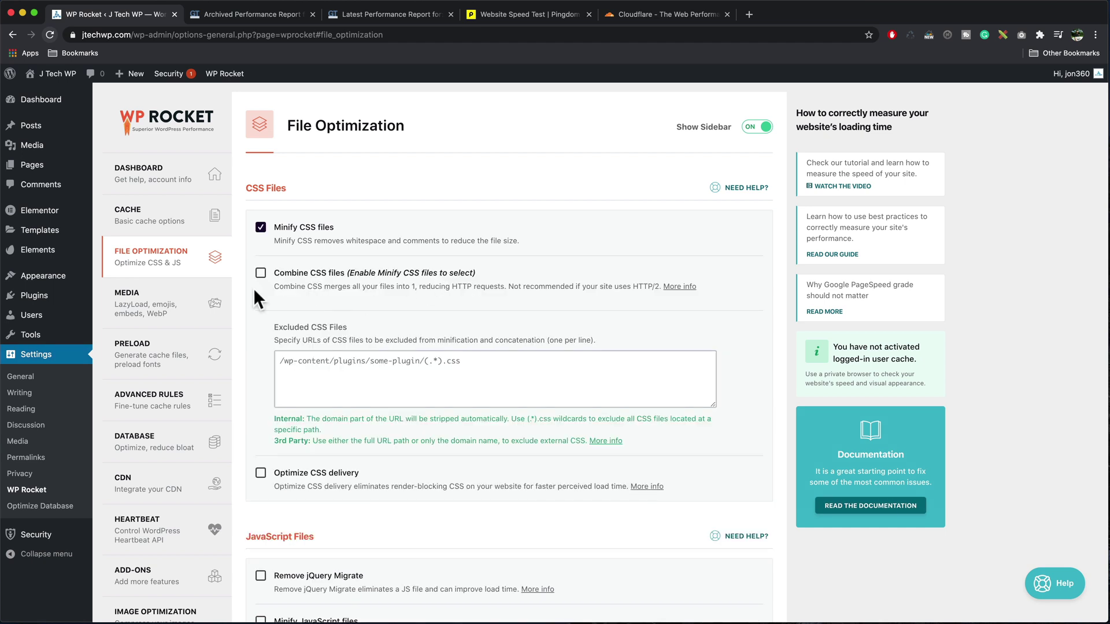
pyautogui.moveTo(284, 287); pyautogui.dragTo(660, 286)
pyautogui.click(628, 300)
# Turn on Optimize CSS delivery and save the changes.
pyautogui.click(261, 474)
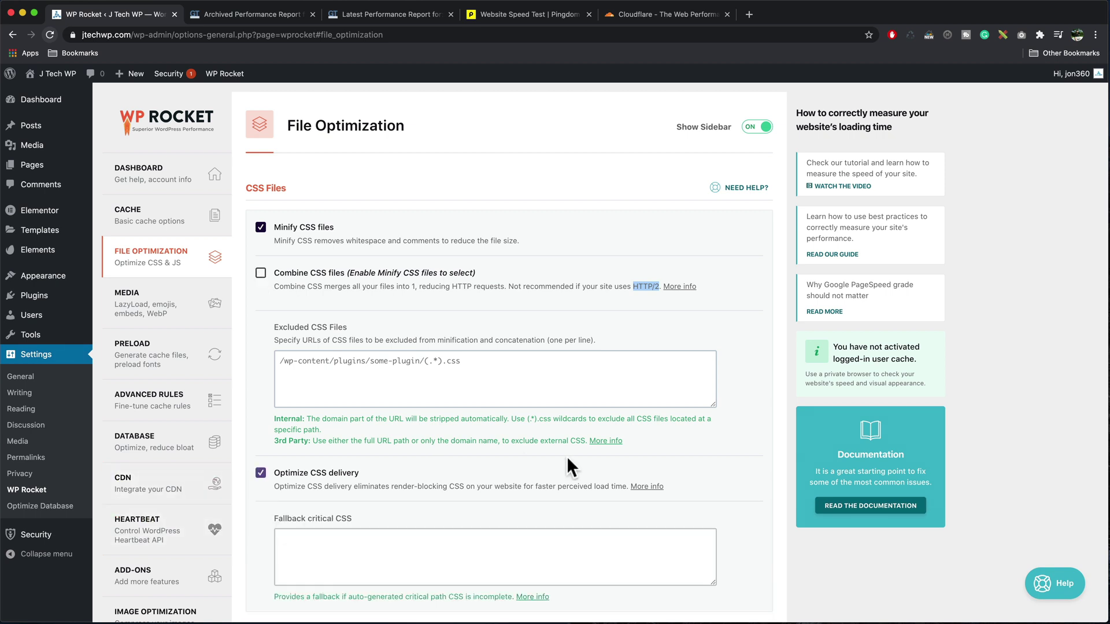
pyautogui.scroll(-3, 567, 459)
pyautogui.scroll(-3, 567, 456)
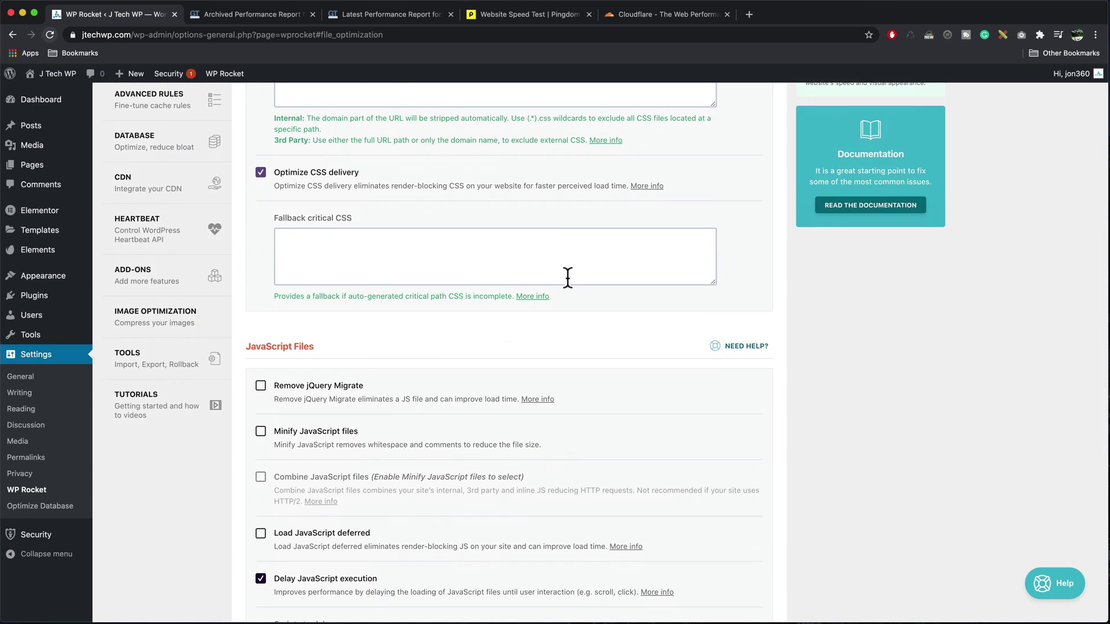
pyautogui.scroll(-5, 545, 266)
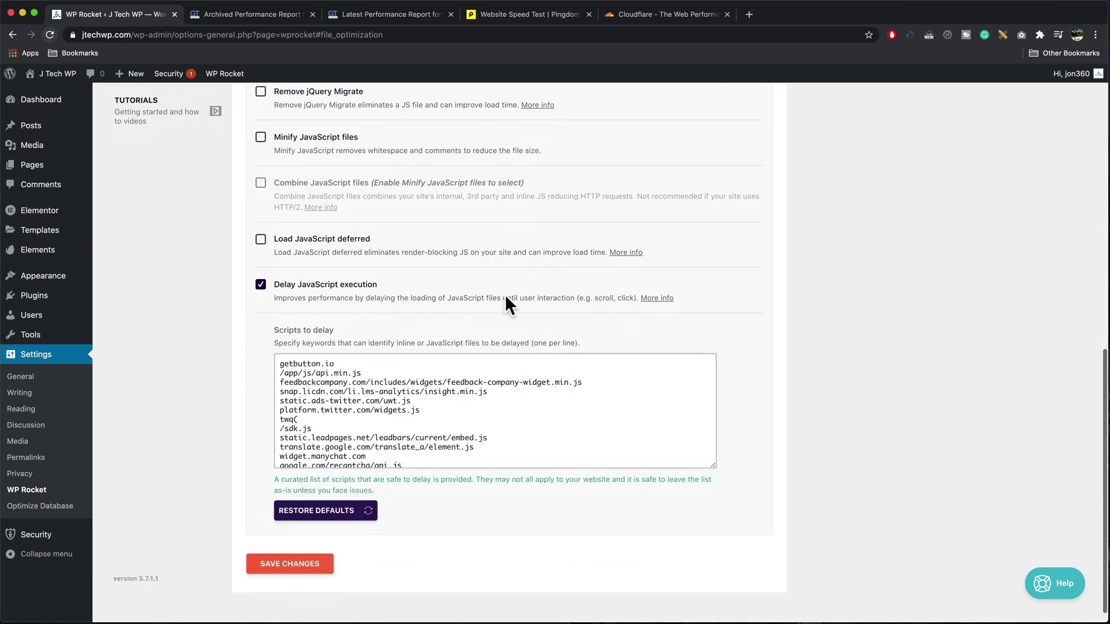
pyautogui.click(305, 564)
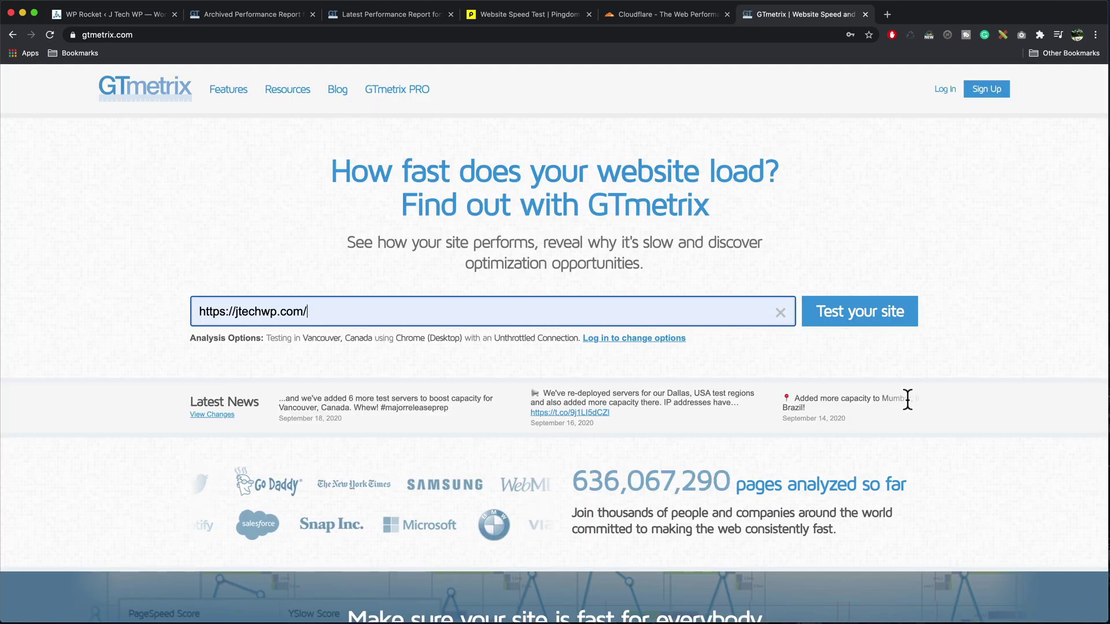
# Rerun GTmetrix on jtechwp.com and compare the earlier report with the newest 9.9s one.
pyautogui.click(872, 315)
pyautogui.click(251, 15)
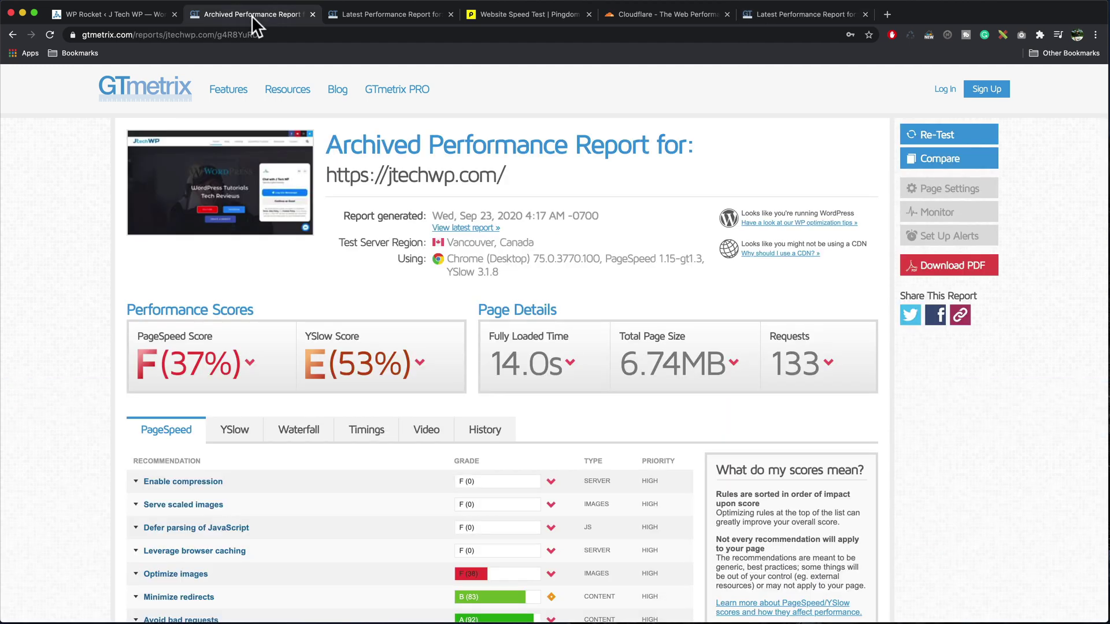
pyautogui.click(370, 15)
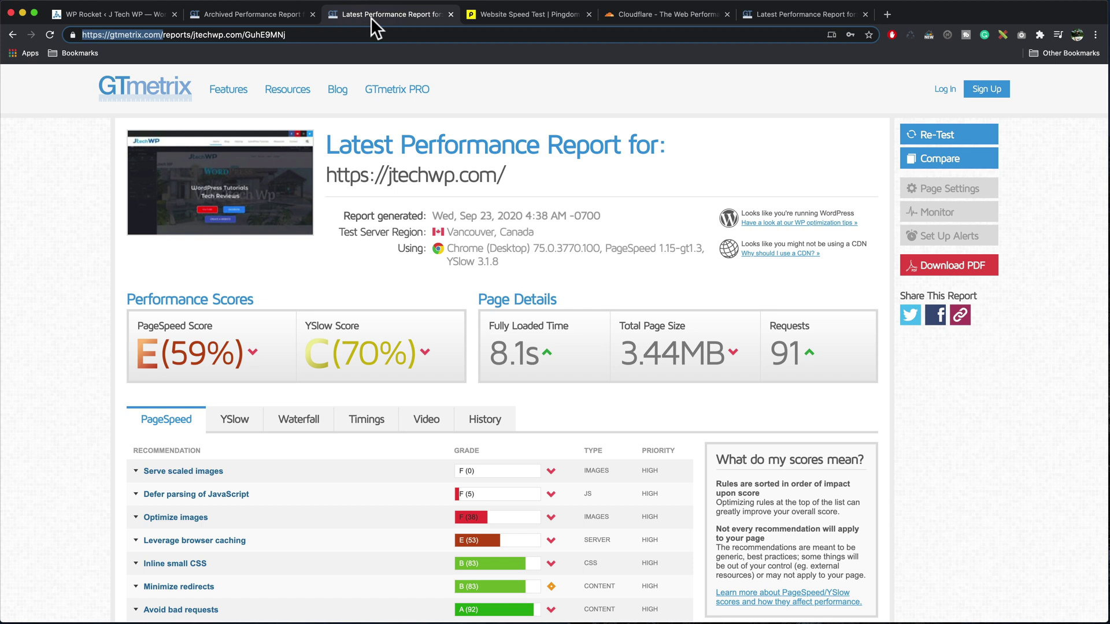
pyautogui.click(783, 16)
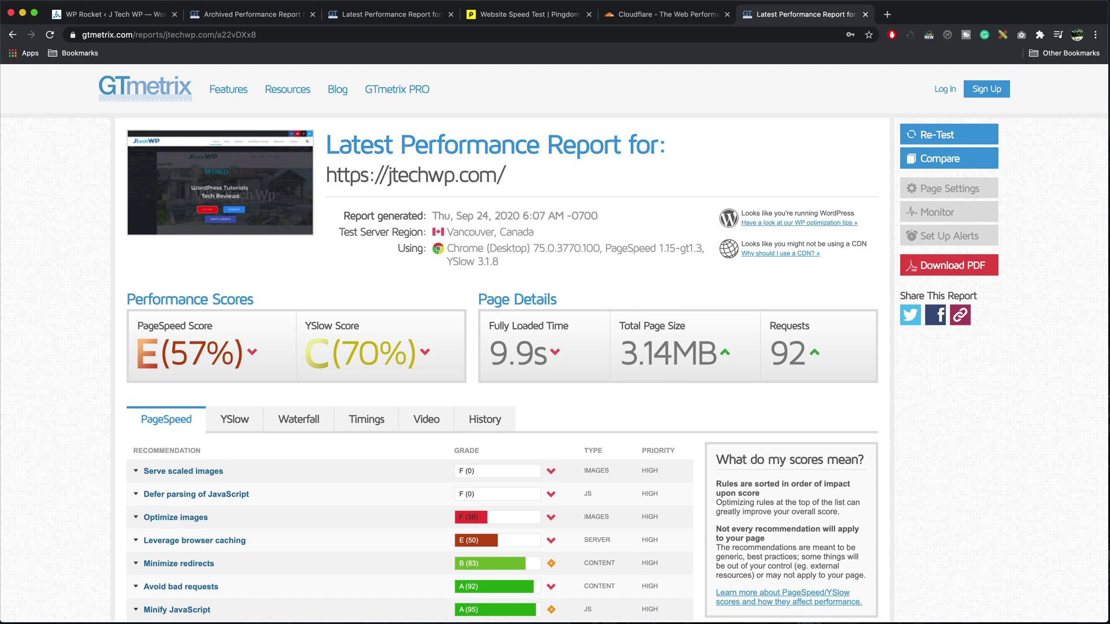
# Turn on Remove jQuery Migrate and Minify JavaScript files, confirming the minification warning.
pyautogui.click(115, 19)
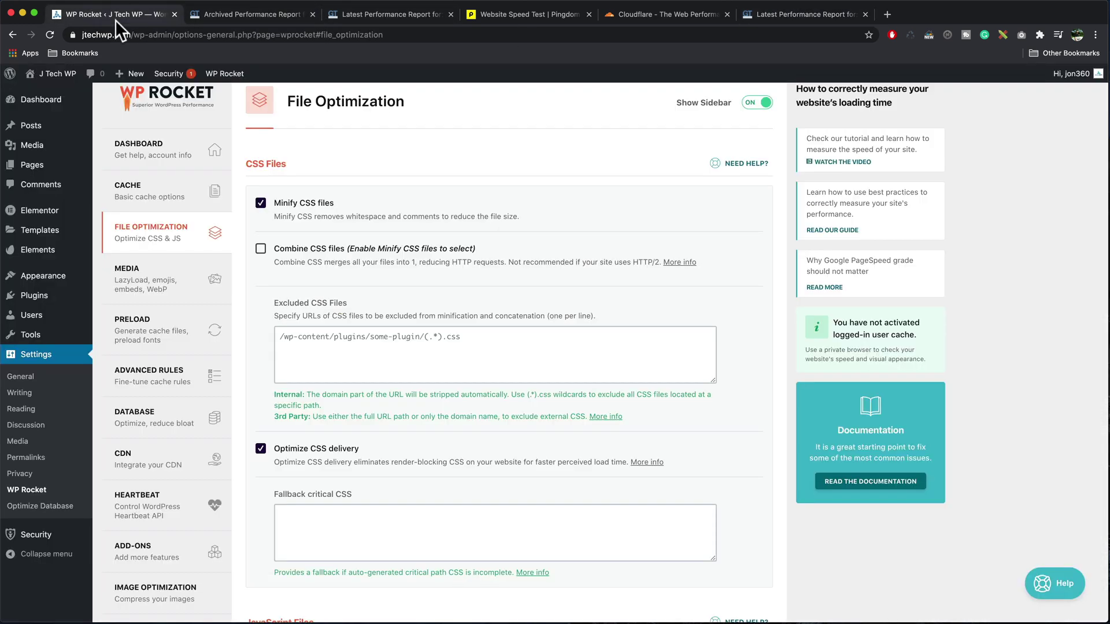
pyautogui.scroll(-7, 514, 350)
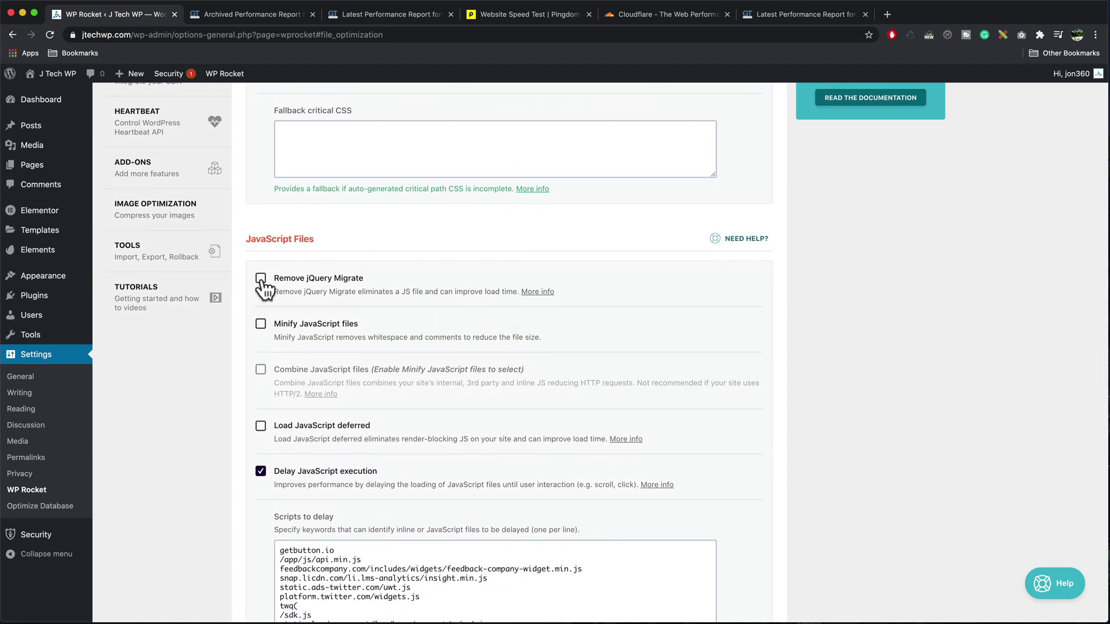
pyautogui.click(261, 280)
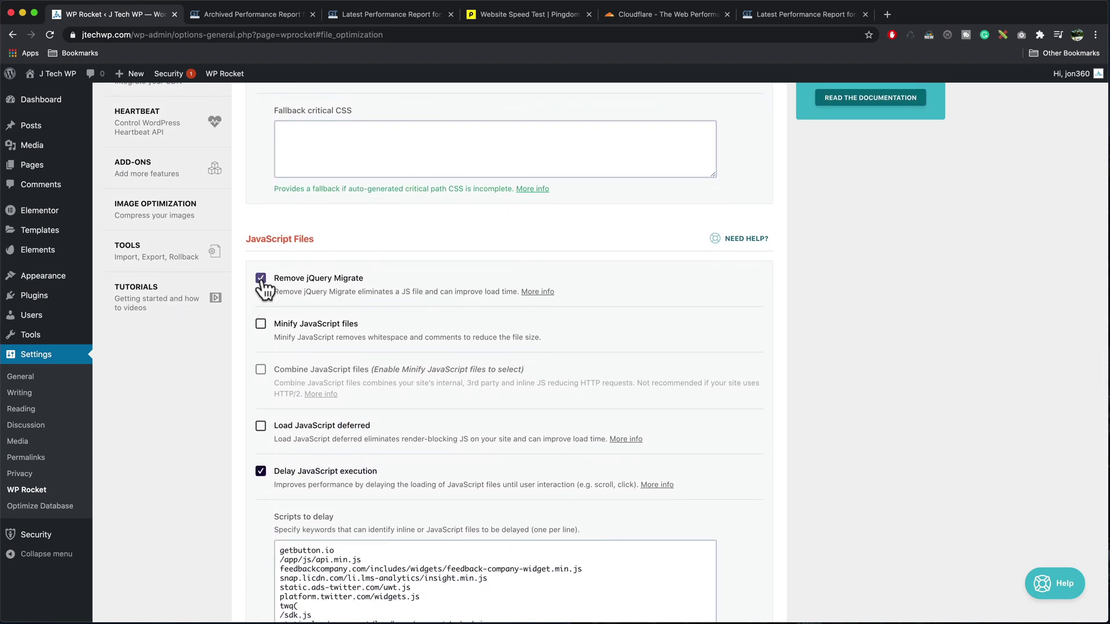
pyautogui.click(260, 325)
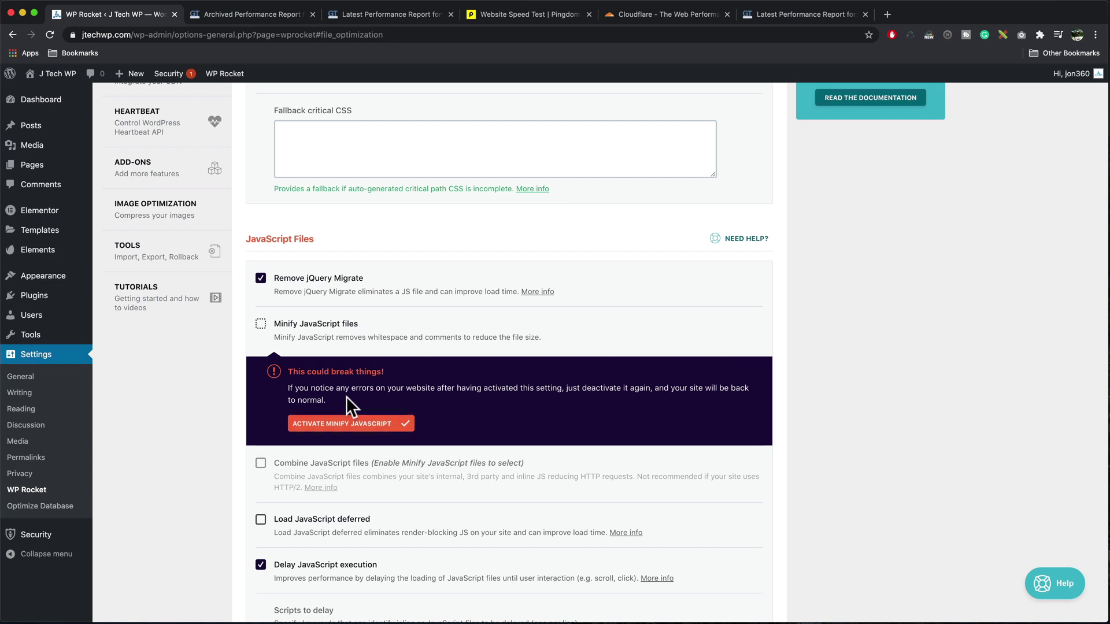
pyautogui.click(370, 424)
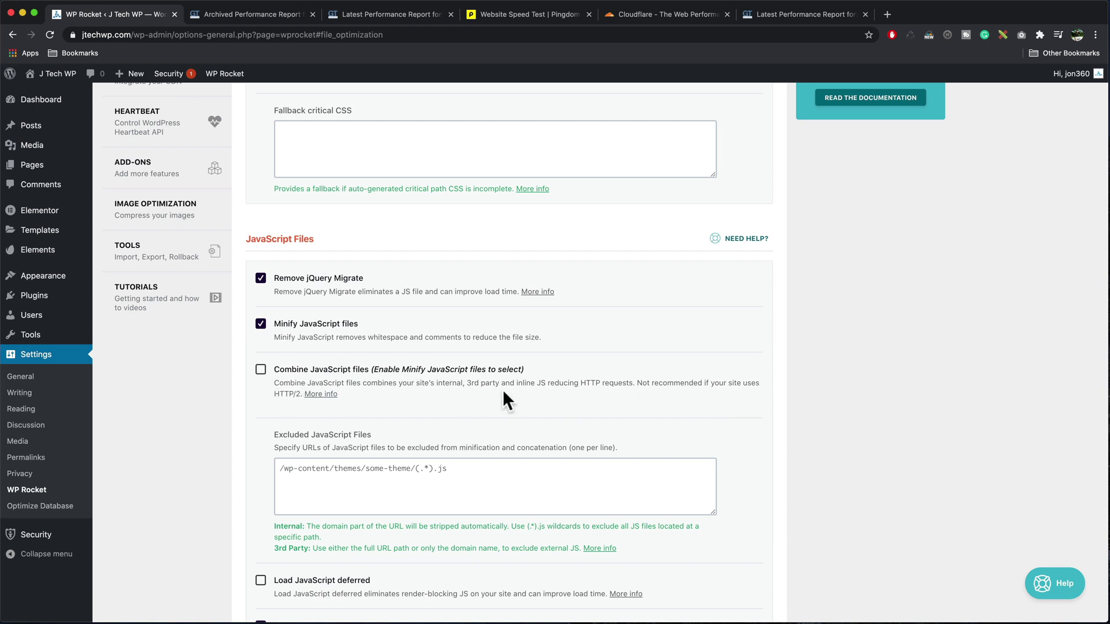
# Save, then turn on Load JavaScript deferred and save the settings again.
pyautogui.scroll(-4, 503, 399)
pyautogui.scroll(-3, 501, 389)
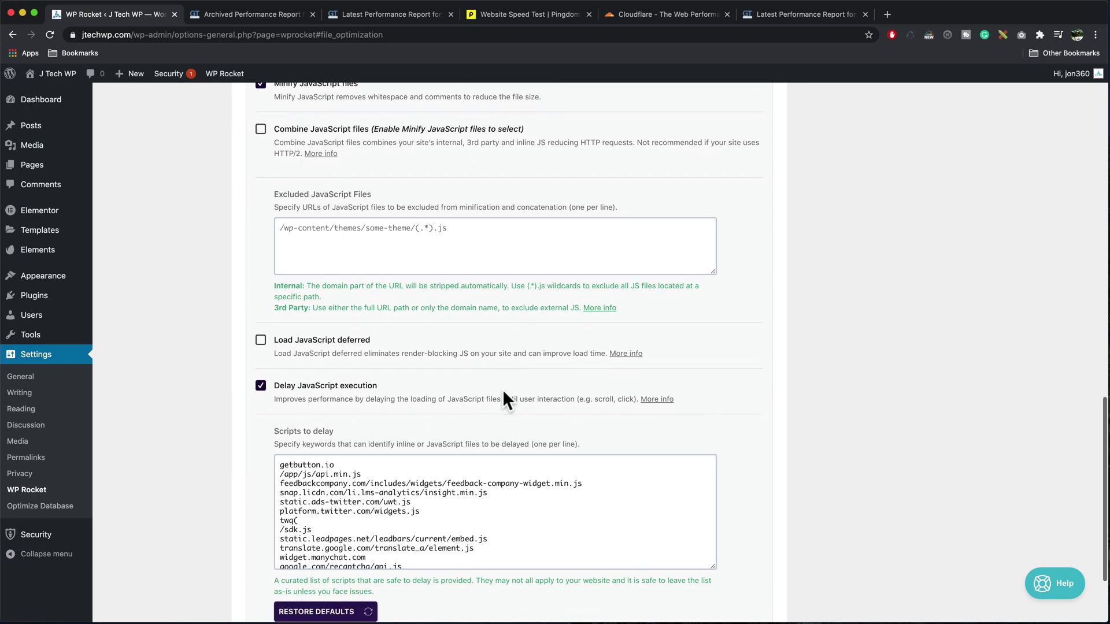
pyautogui.click(278, 554)
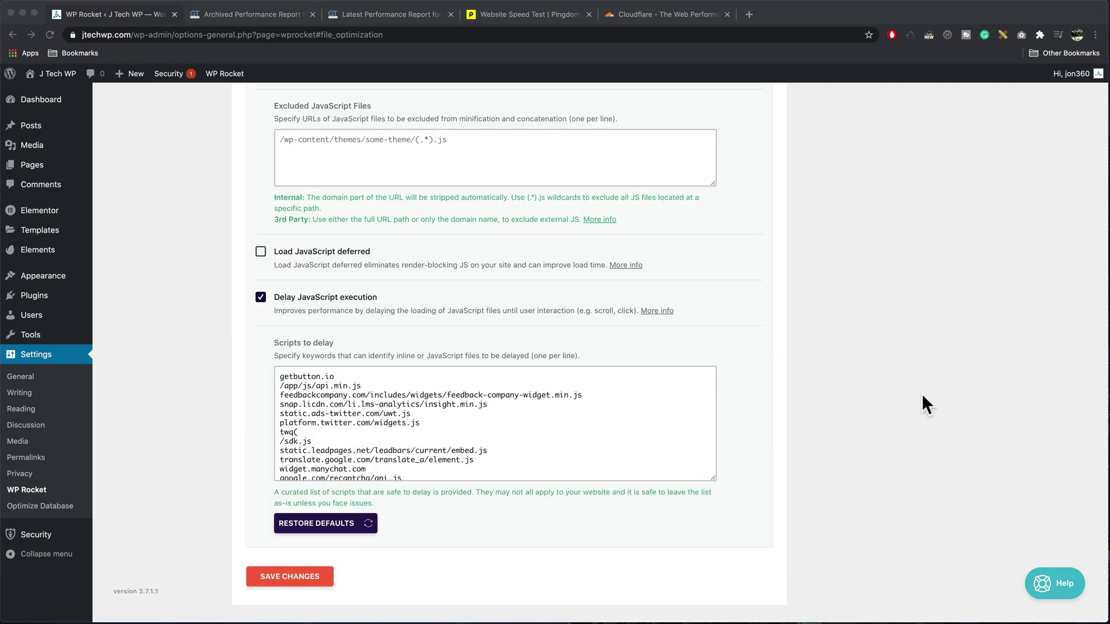
pyautogui.click(260, 251)
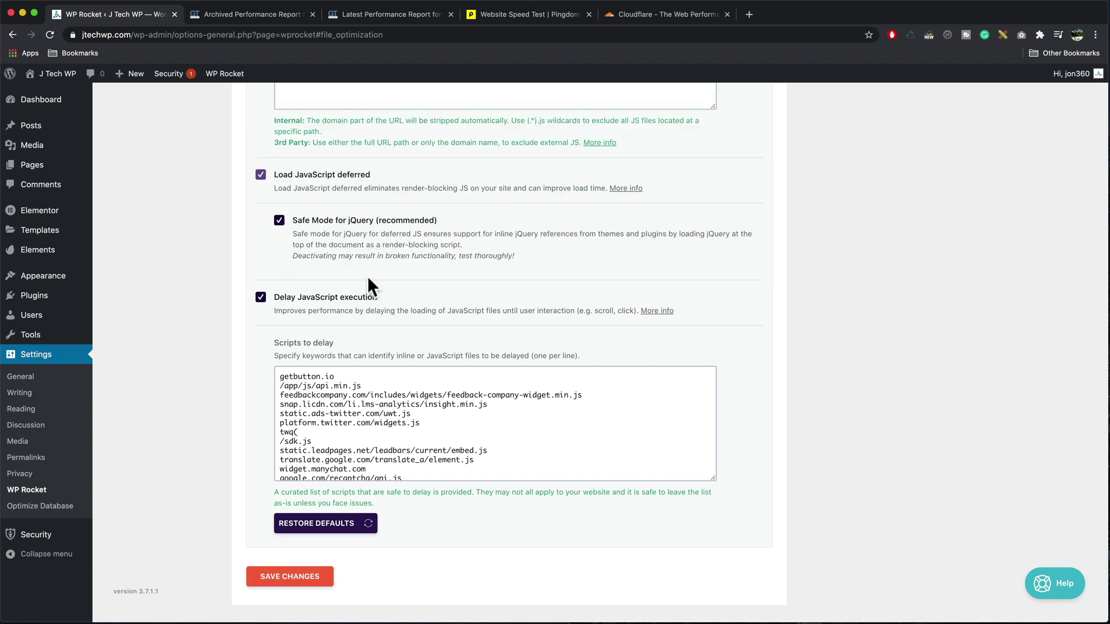
pyautogui.click(291, 577)
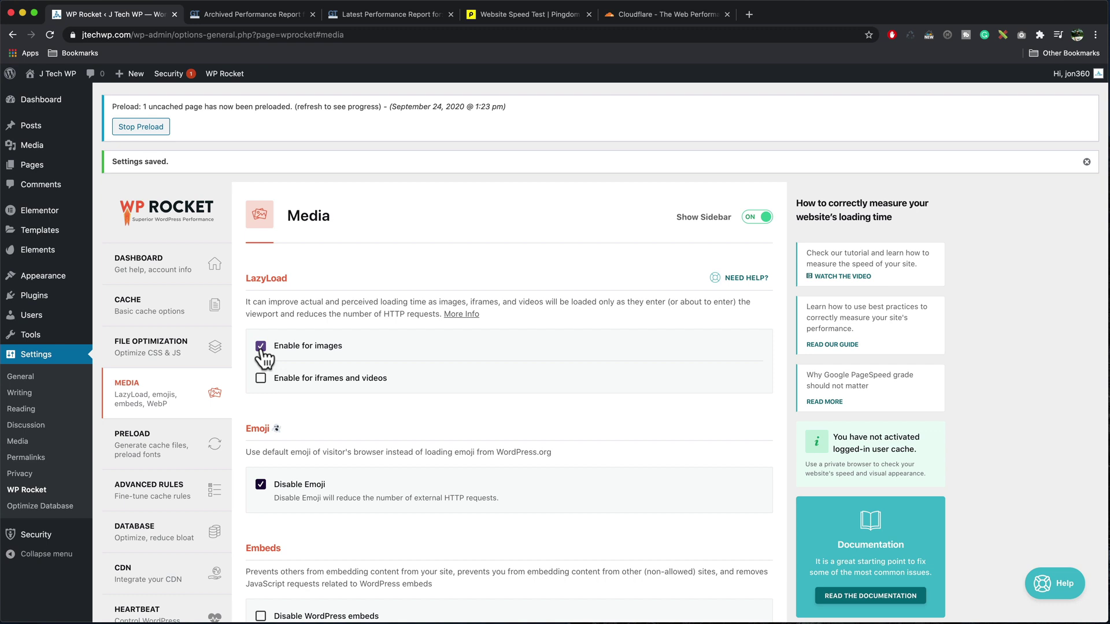
# Lazy-load iframes and videos, use YouTube preview images, disable WordPress embeds, and save the Media settings.
pyautogui.click(261, 379)
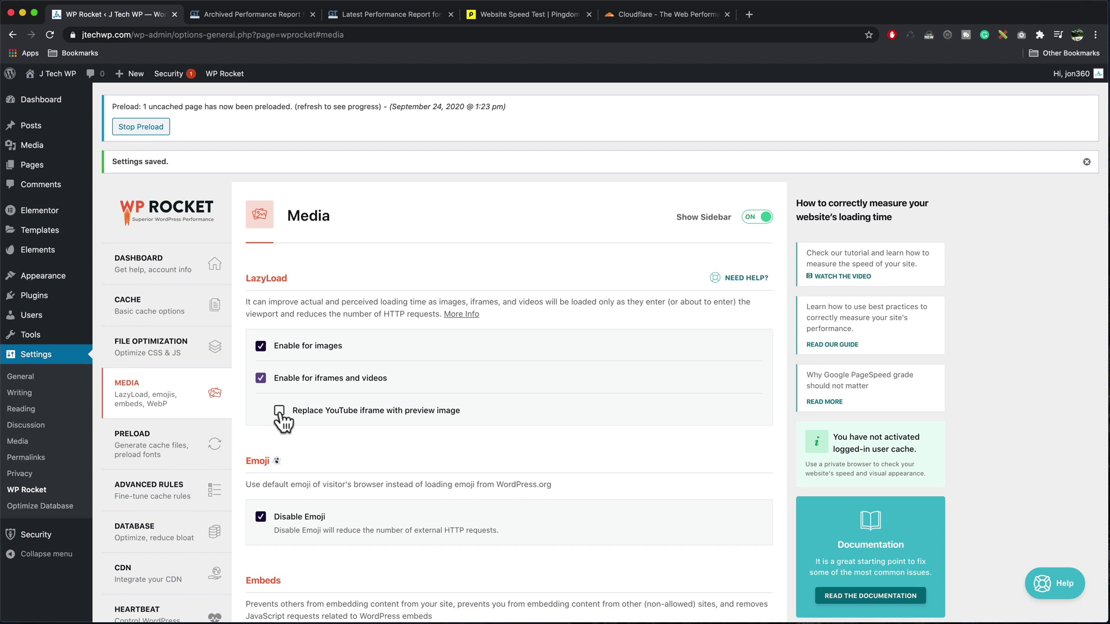
pyautogui.click(279, 410)
pyautogui.scroll(-5, 484, 428)
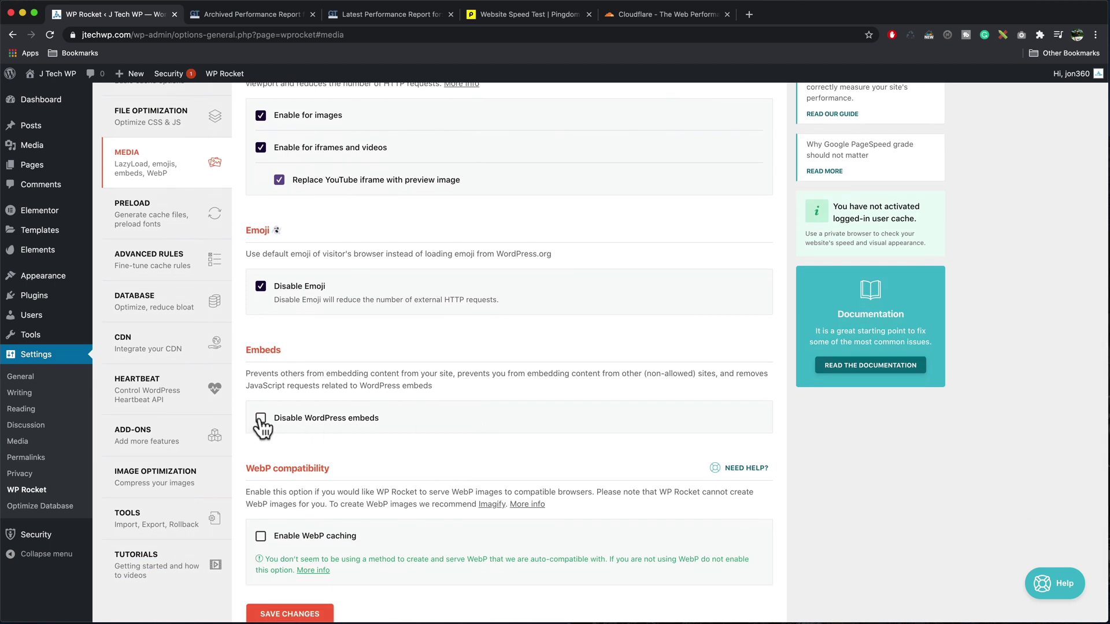
pyautogui.click(260, 418)
pyautogui.scroll(-3, 516, 424)
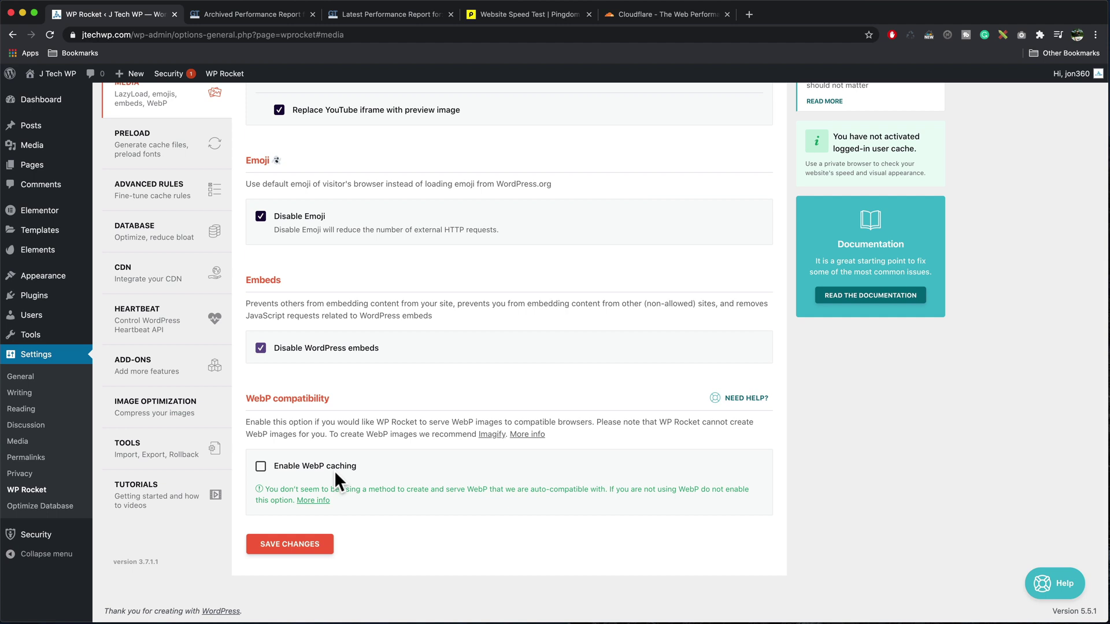
pyautogui.click(298, 545)
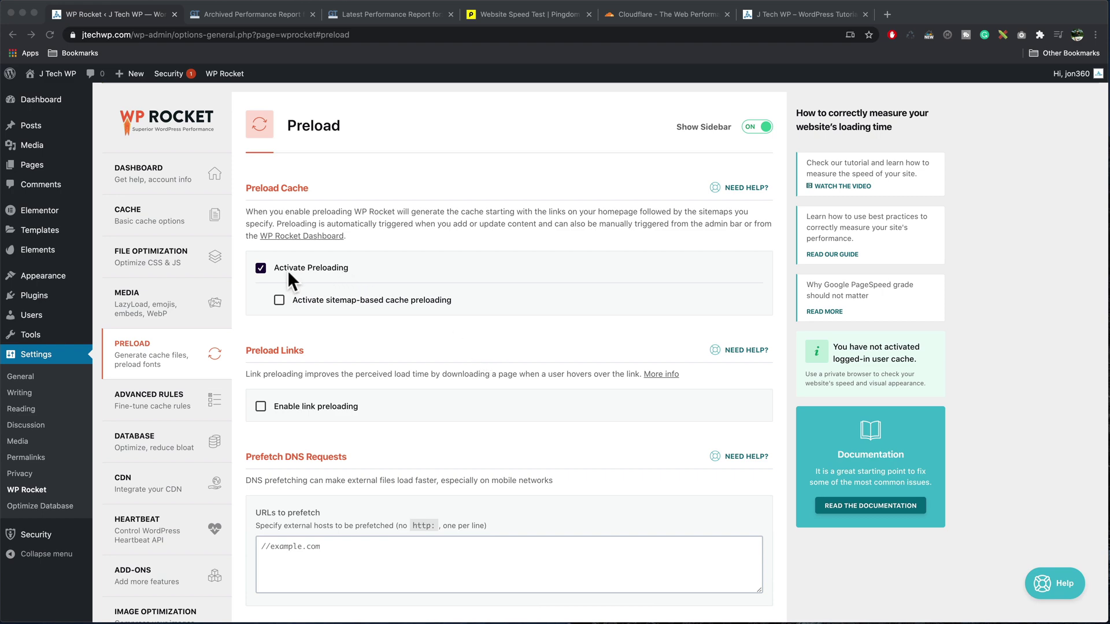
# Enable link preloading and save WP Rocket's Preload settings.
pyautogui.click(261, 406)
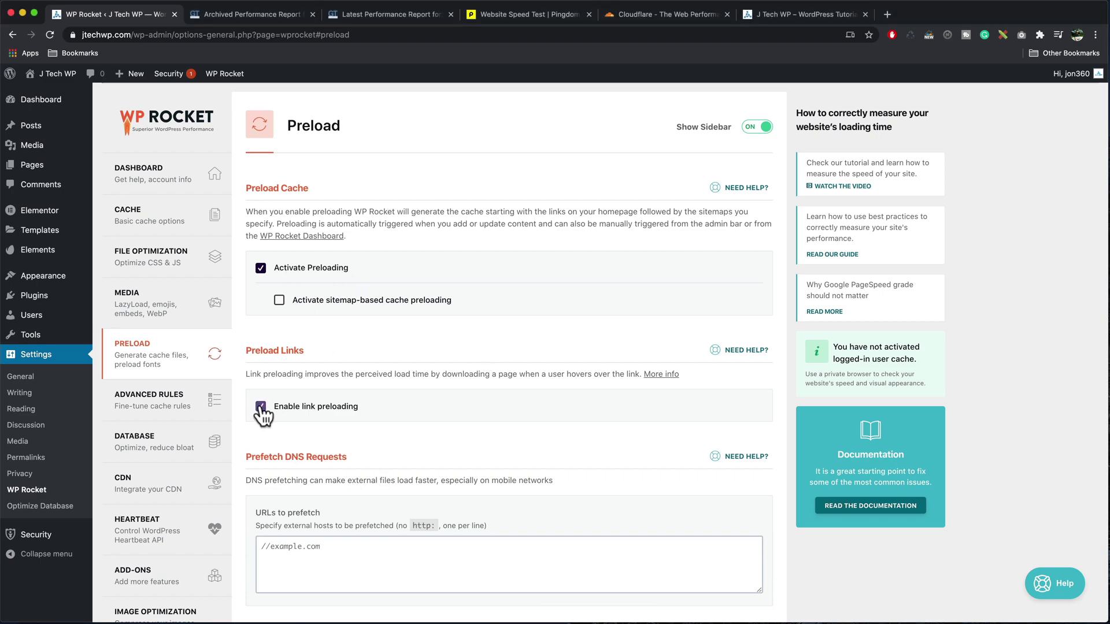
pyautogui.scroll(-5, 378, 404)
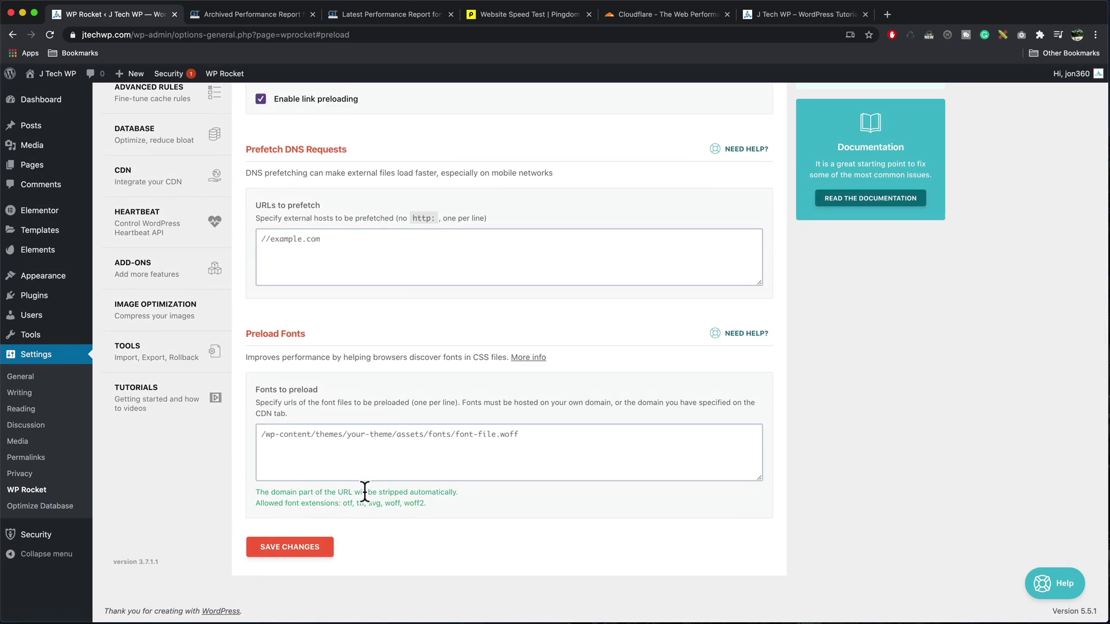
pyautogui.click(293, 551)
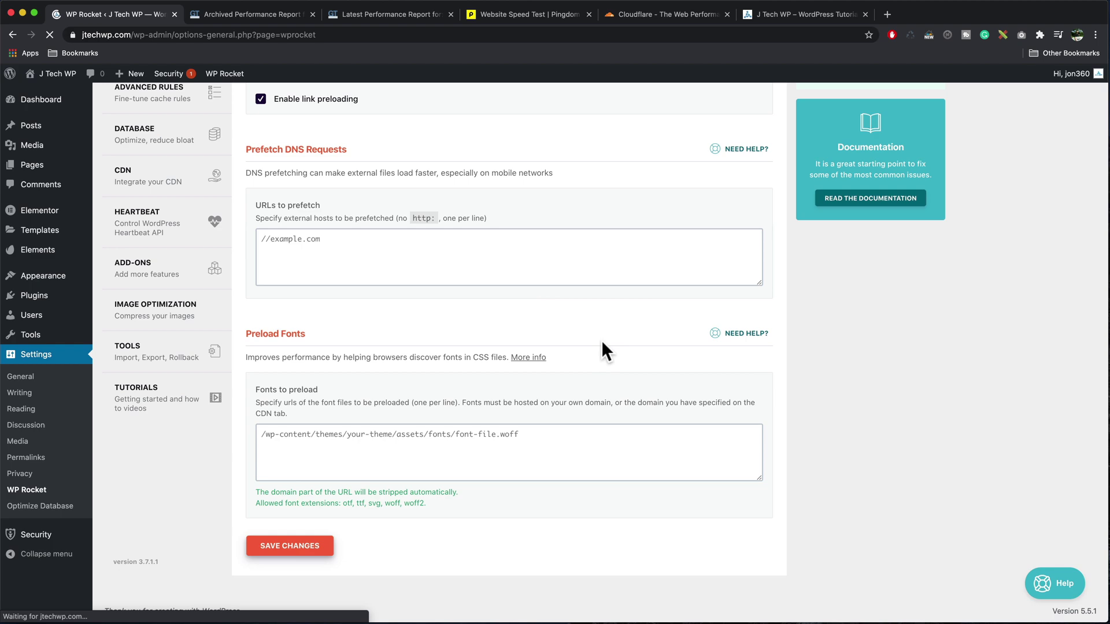
# Reload the site homepage to rebuild its cache, then go back to WP Rocket.
pyautogui.click(786, 17)
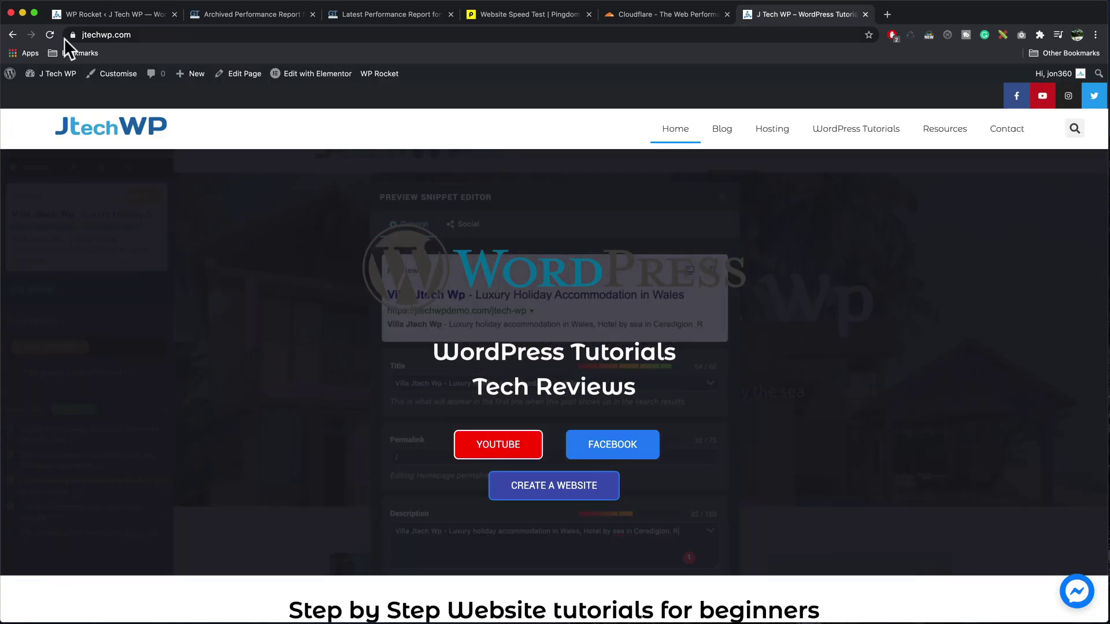
pyautogui.click(48, 35)
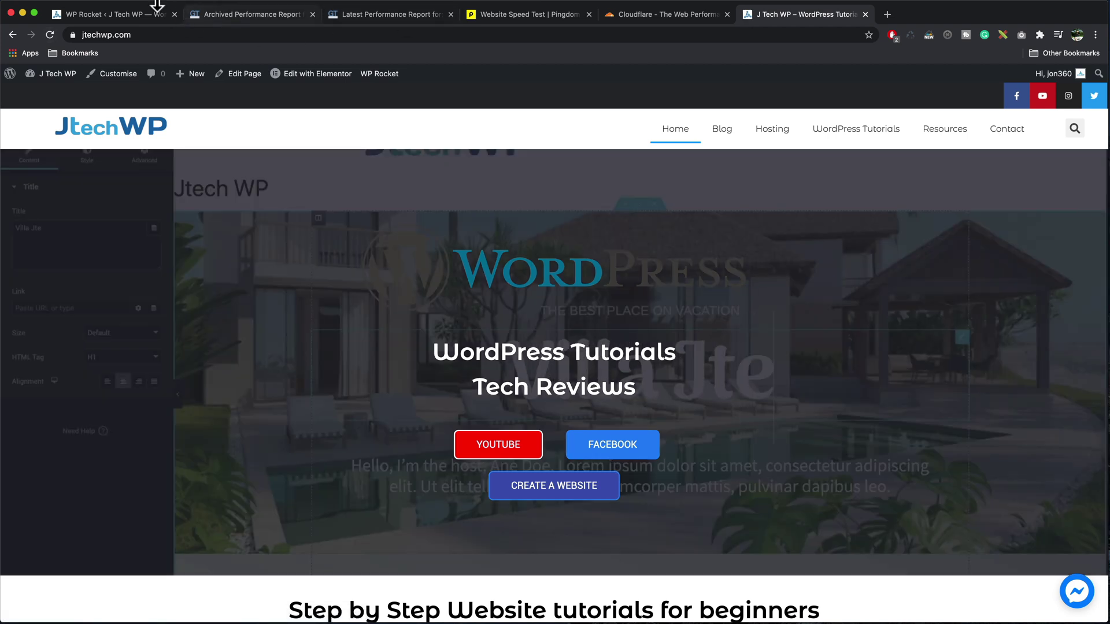
pyautogui.click(130, 15)
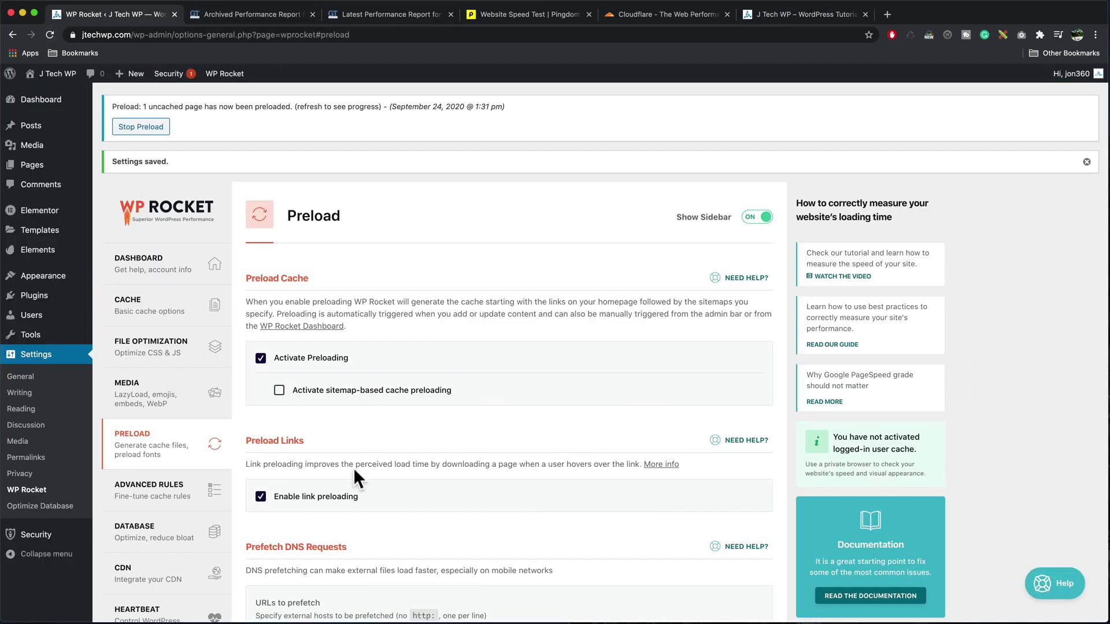
# Review WP Rocket's Advanced Rules, leaving defaults like /members/(.*) in the never-cache list.
pyautogui.click(149, 490)
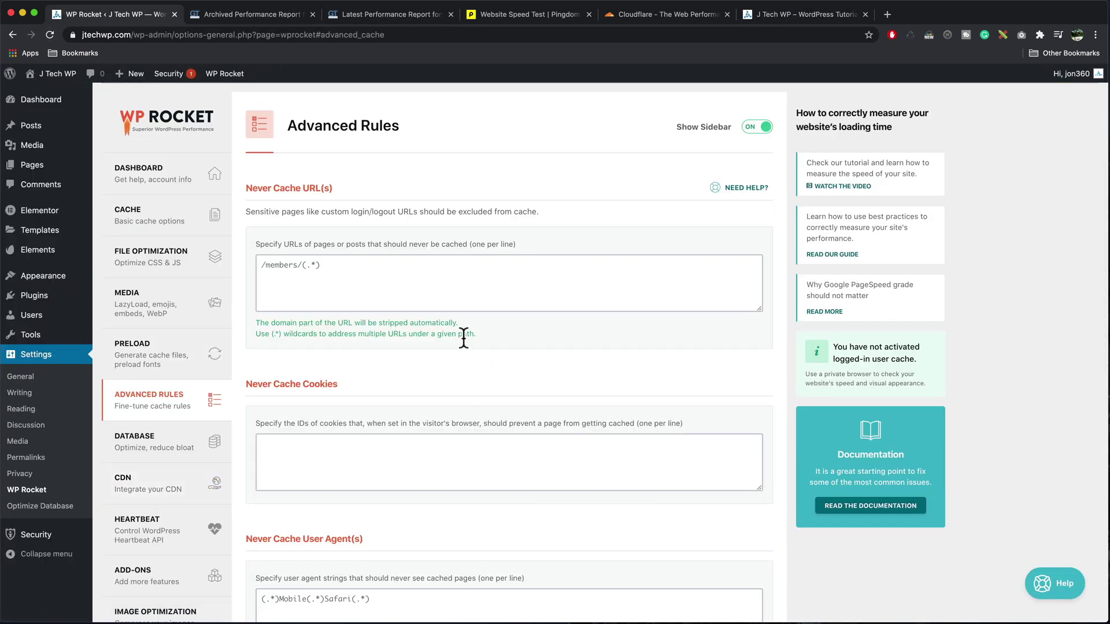
pyautogui.scroll(-5, 464, 338)
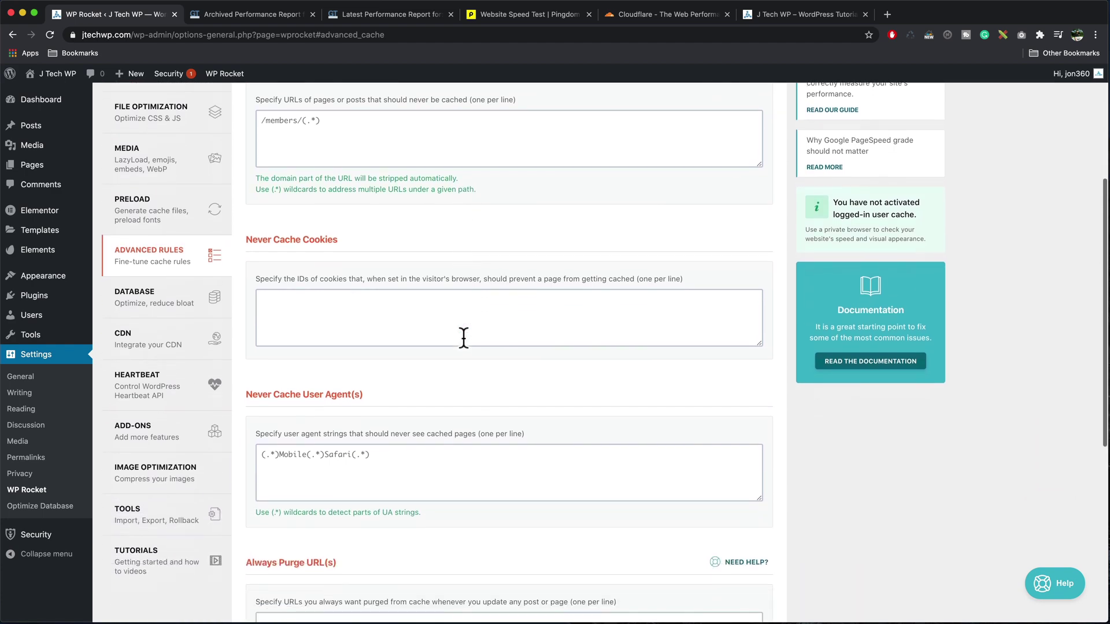
pyautogui.scroll(-8, 463, 338)
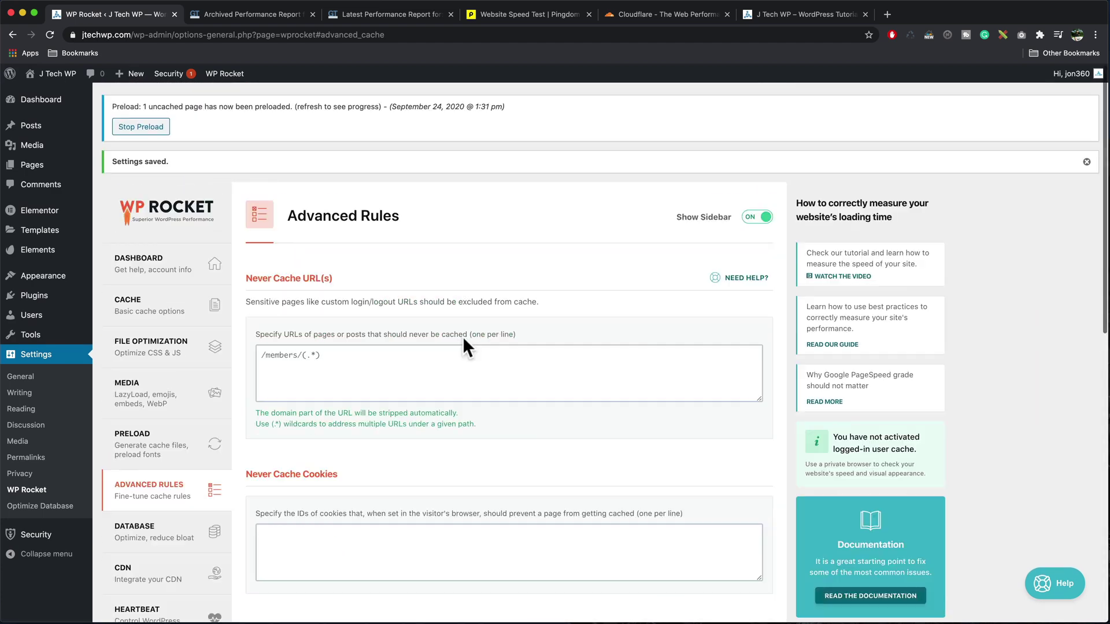
# In WP Rocket Database, select cleanup of revisions, auto drafts, trashed posts, spam and trashed comments.
pyautogui.click(164, 539)
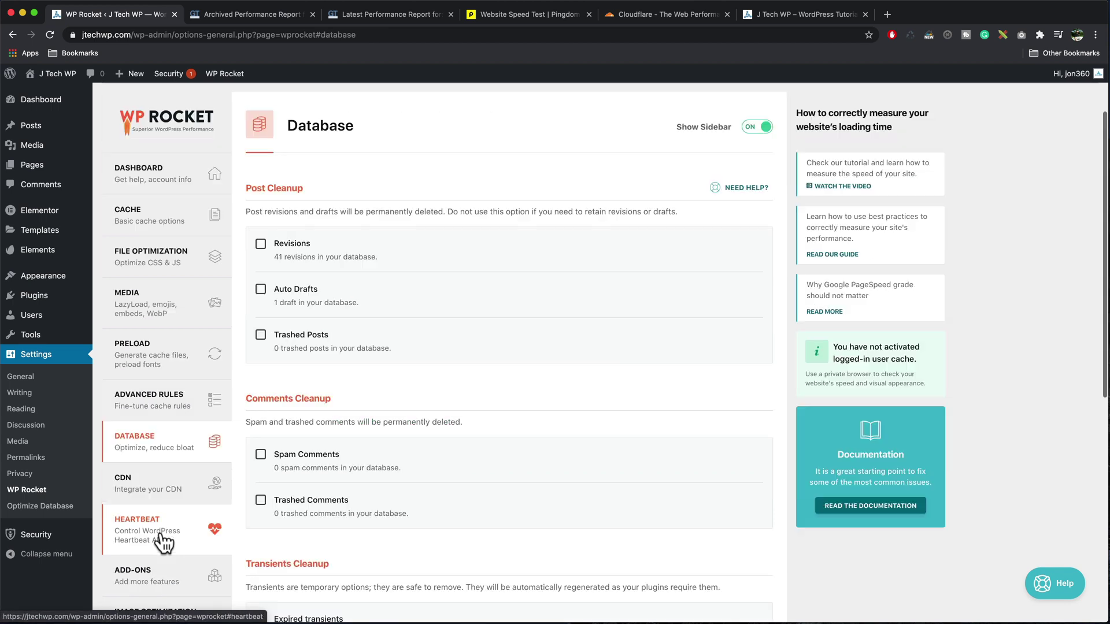
pyautogui.click(261, 246)
pyautogui.click(260, 290)
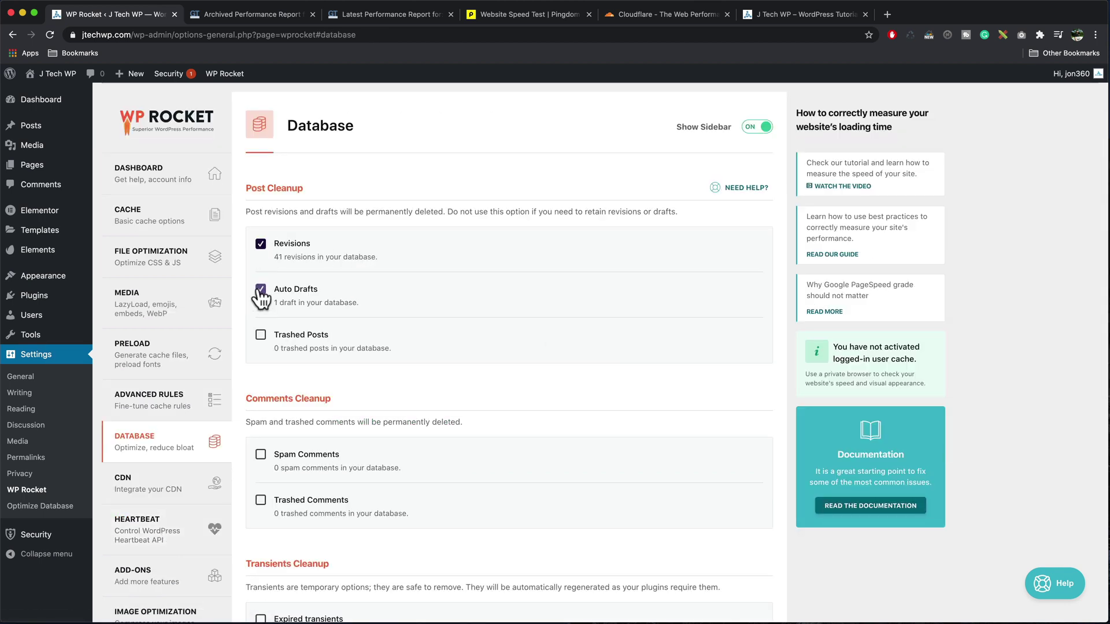
pyautogui.click(260, 336)
pyautogui.scroll(-3, 377, 474)
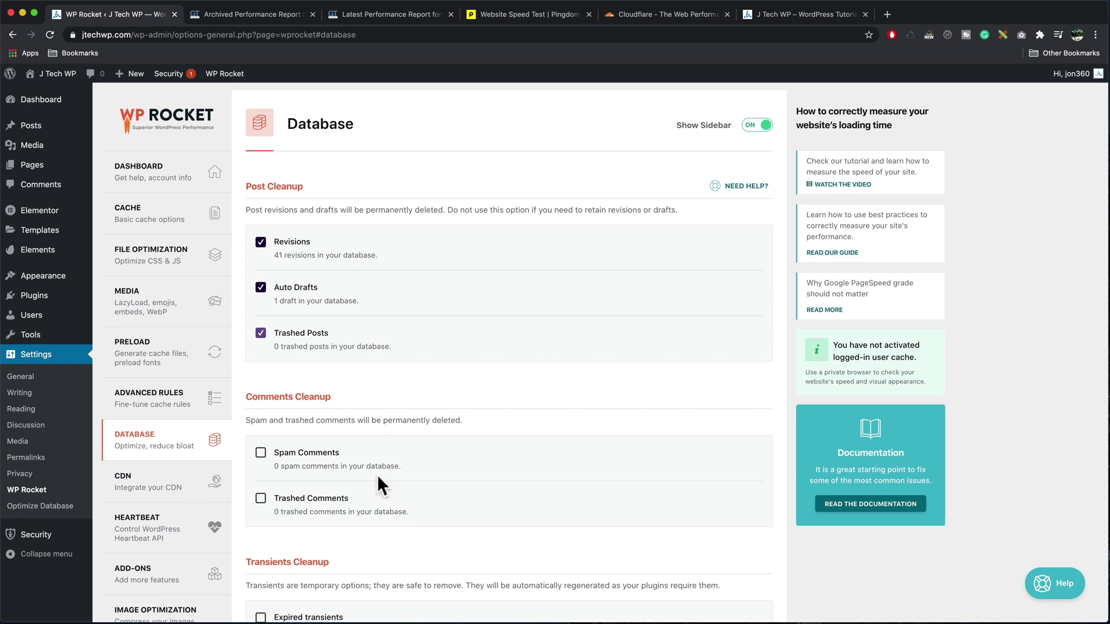
pyautogui.click(261, 367)
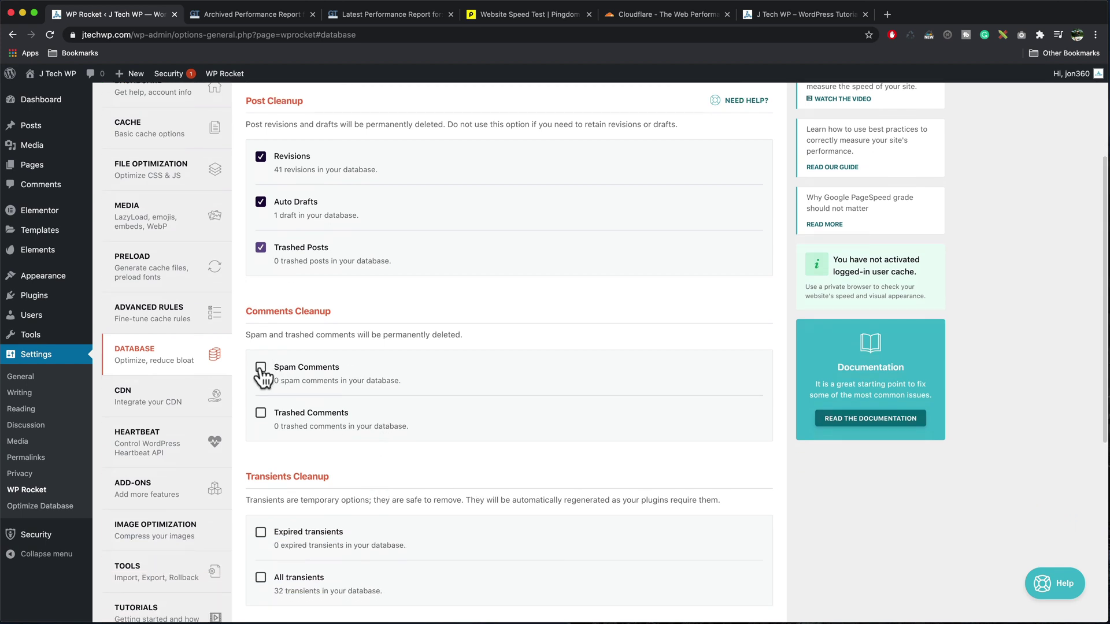
pyautogui.click(261, 412)
# Add expired and all transients plus table optimization, then save and optimize the database.
pyautogui.scroll(-5, 442, 439)
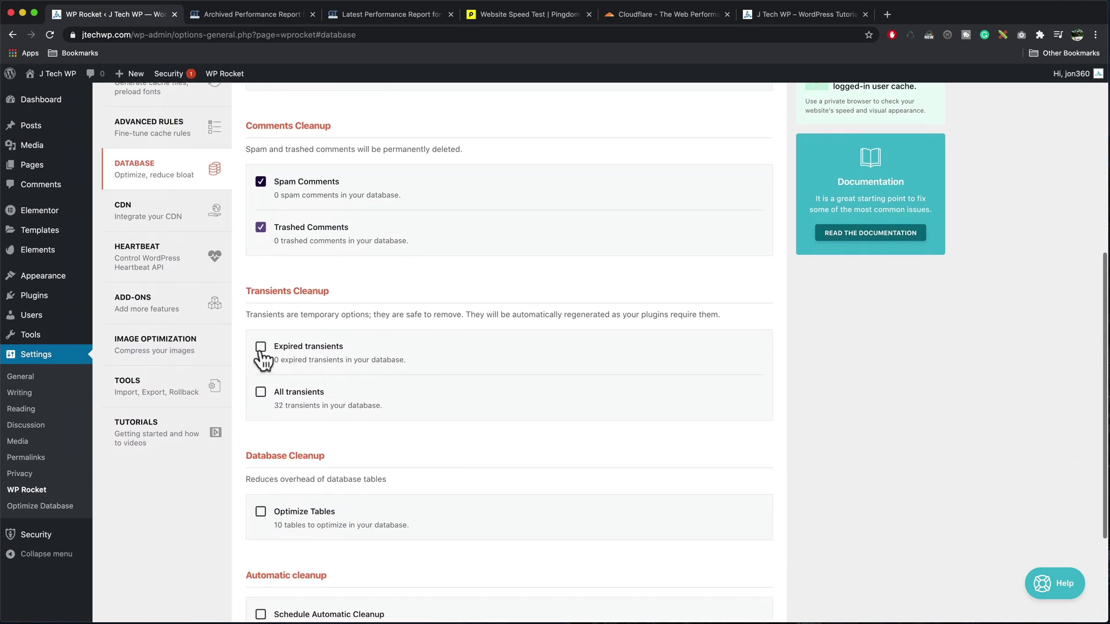
pyautogui.click(261, 347)
pyautogui.click(261, 393)
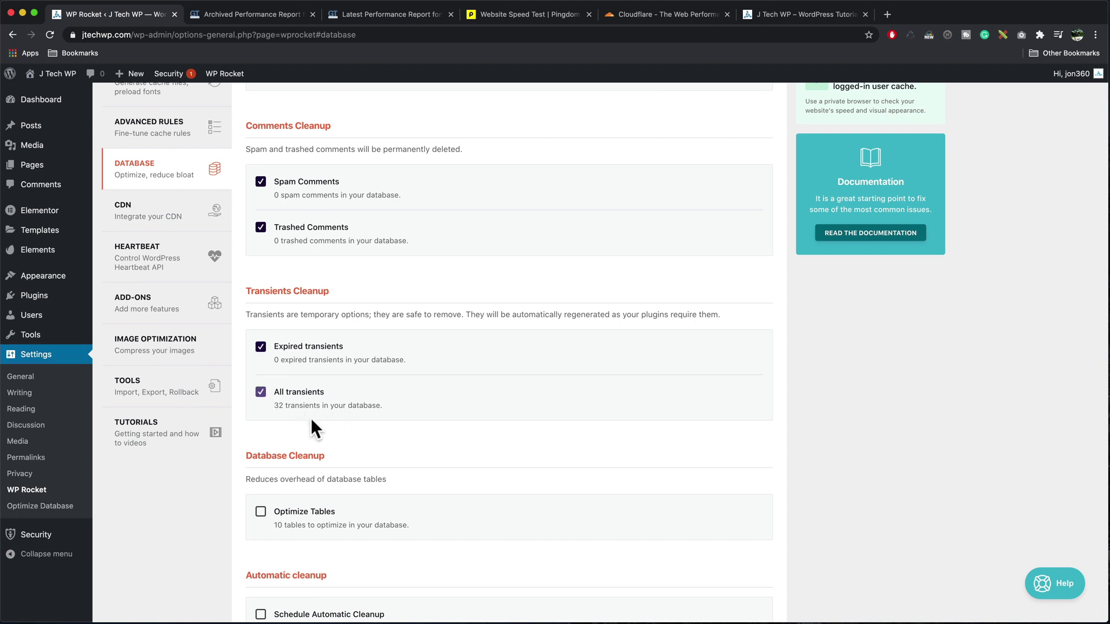
pyautogui.scroll(-3, 347, 483)
pyautogui.click(260, 379)
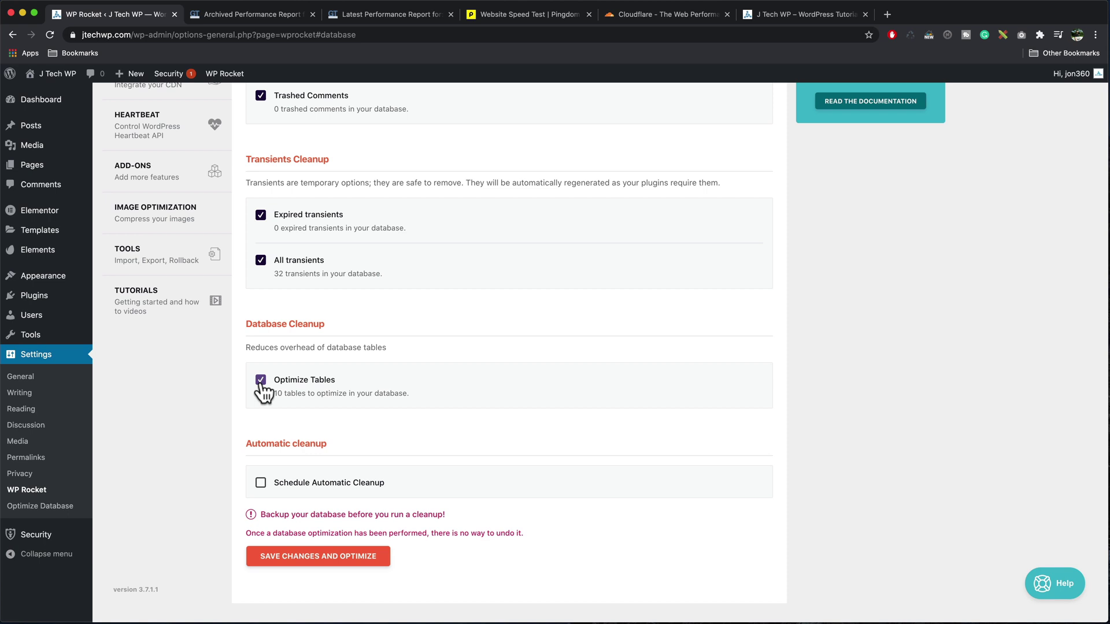
pyautogui.click(341, 563)
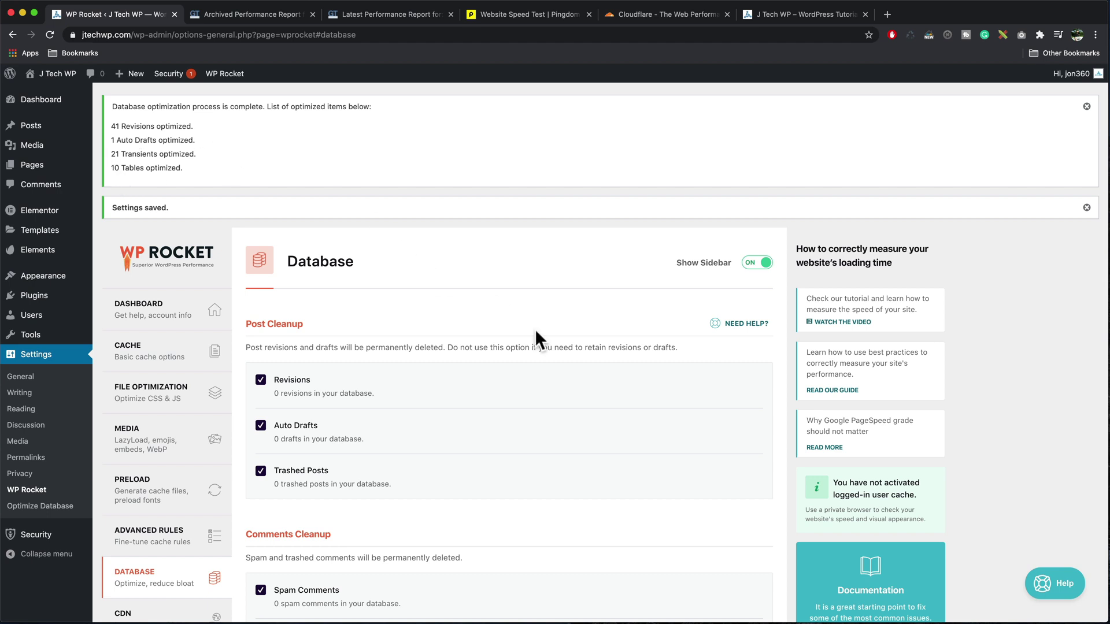
# Go to WP Rocket Add-ons and open the Cloudflare add-on's Modify Options settings.
pyautogui.scroll(-10, 536, 331)
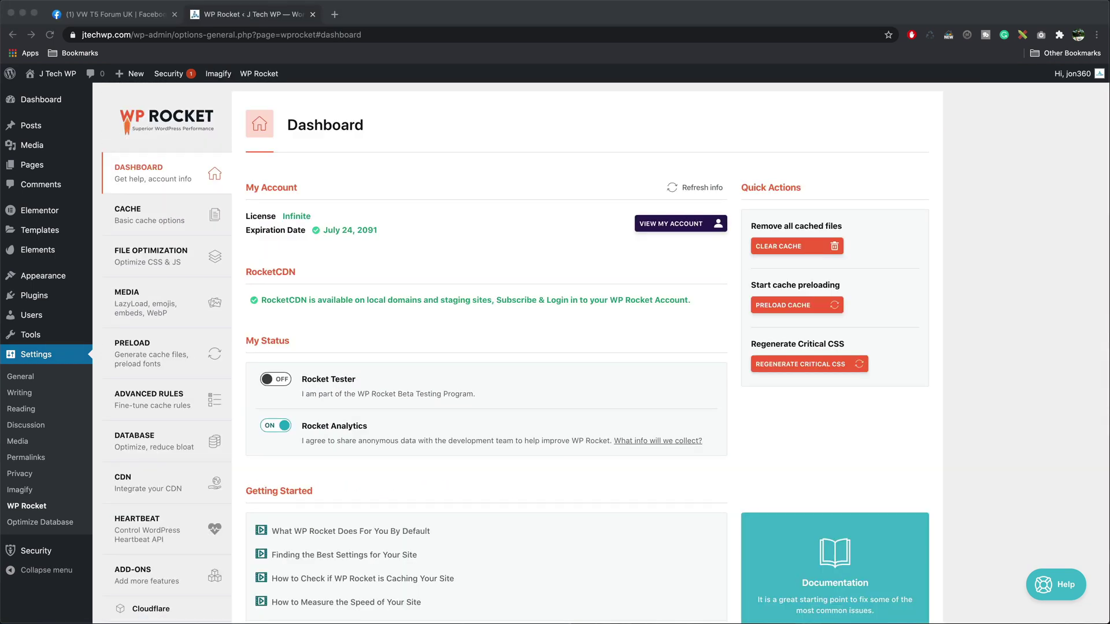
pyautogui.click(150, 580)
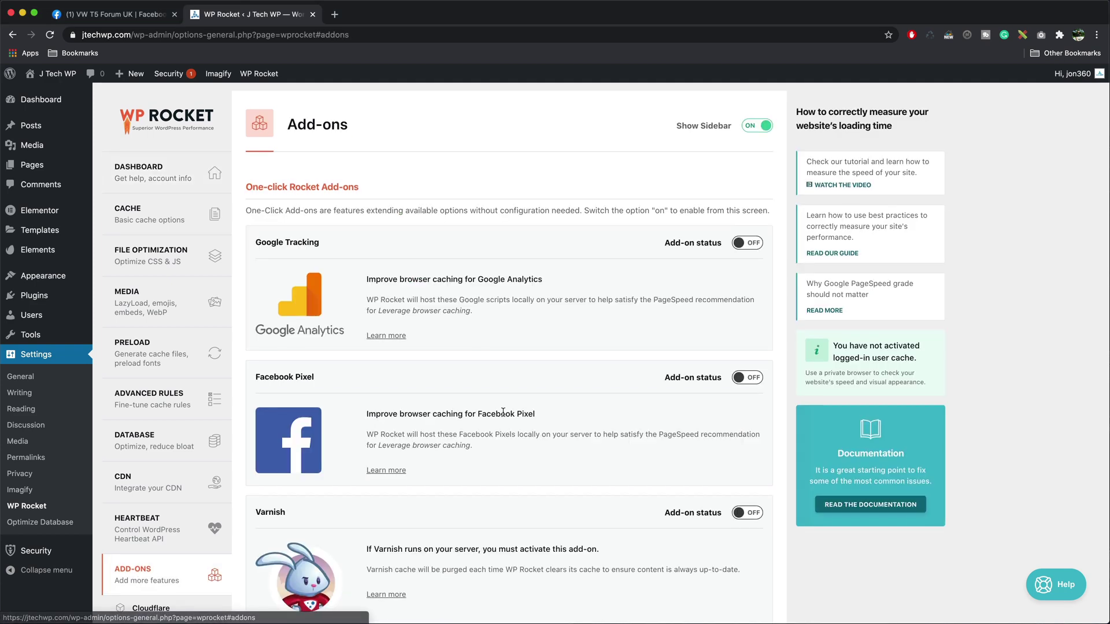
pyautogui.scroll(-7, 503, 413)
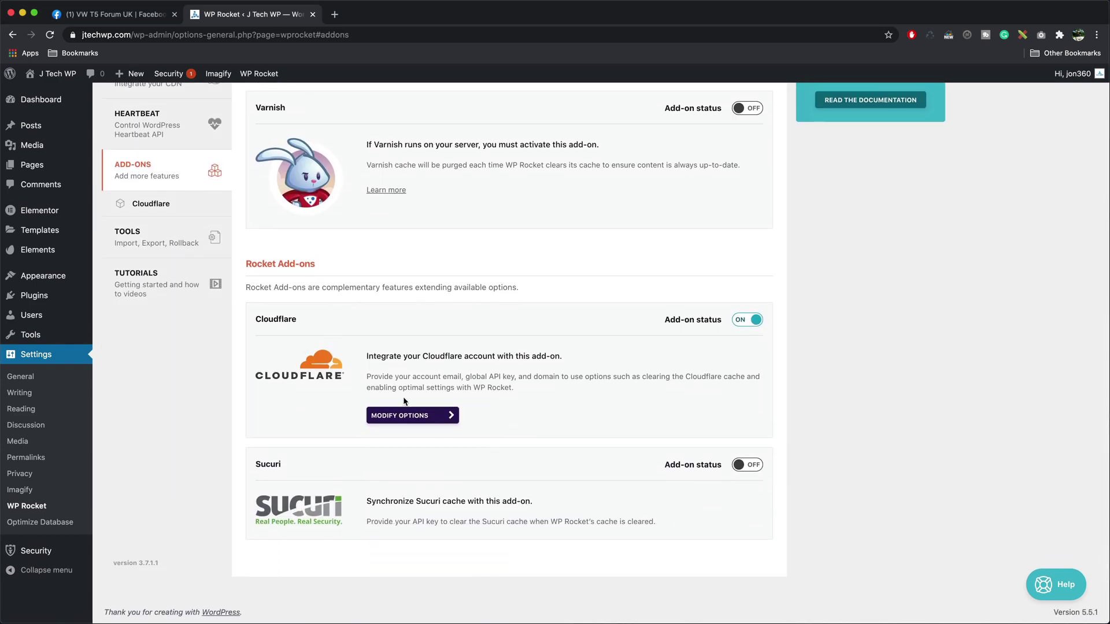
pyautogui.click(414, 415)
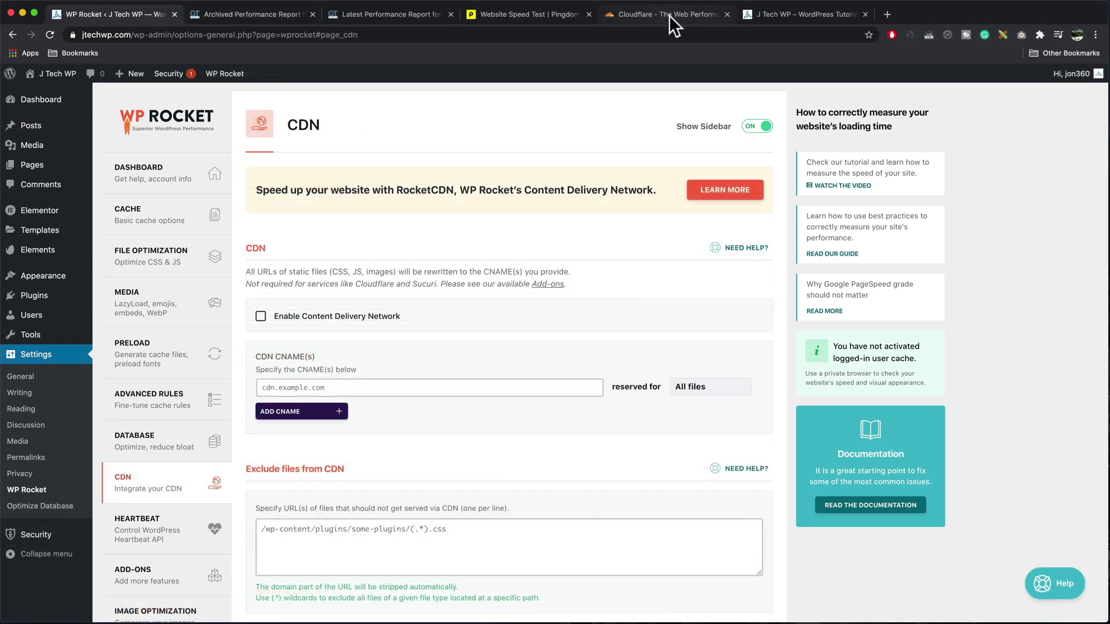
# On the Cloudflare site, glance at Sign Up, then log in to the existing account.
pyautogui.click(669, 15)
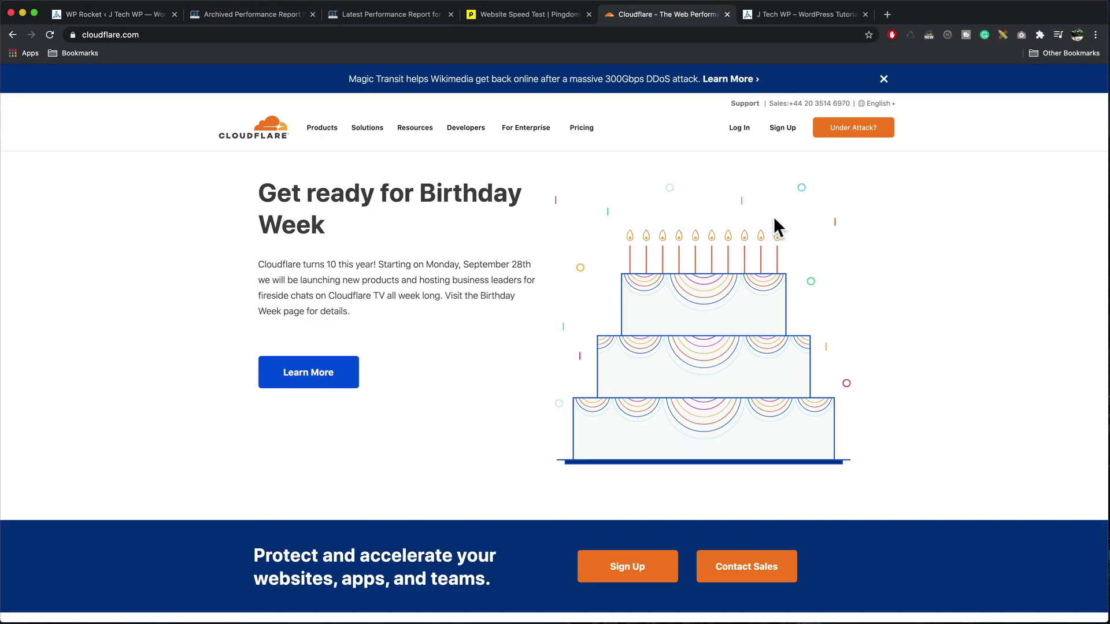
pyautogui.click(780, 132)
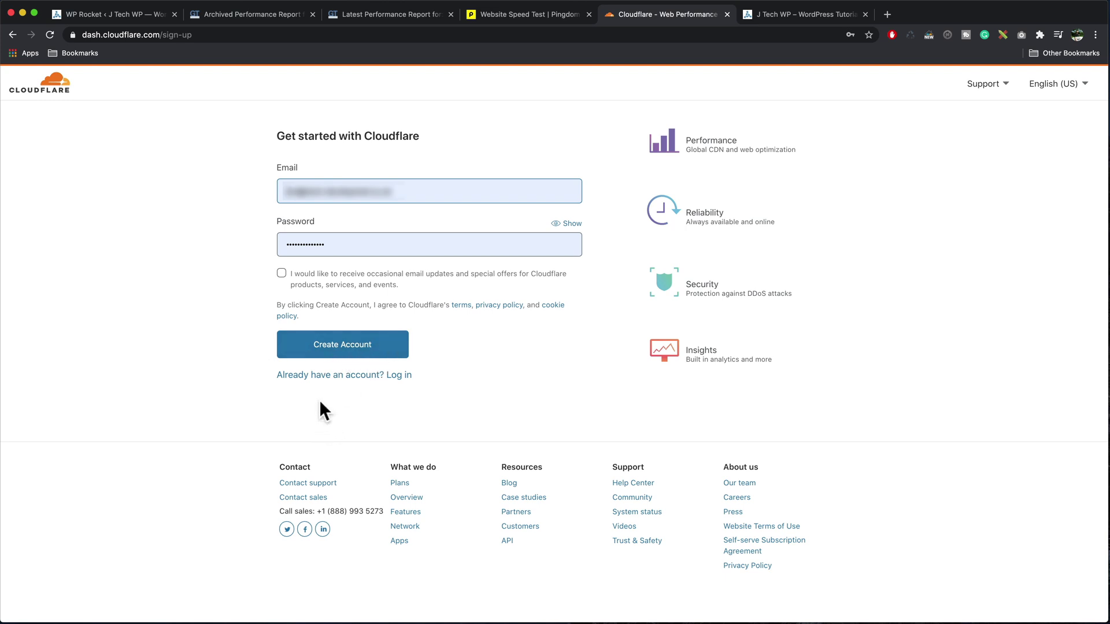
pyautogui.click(12, 35)
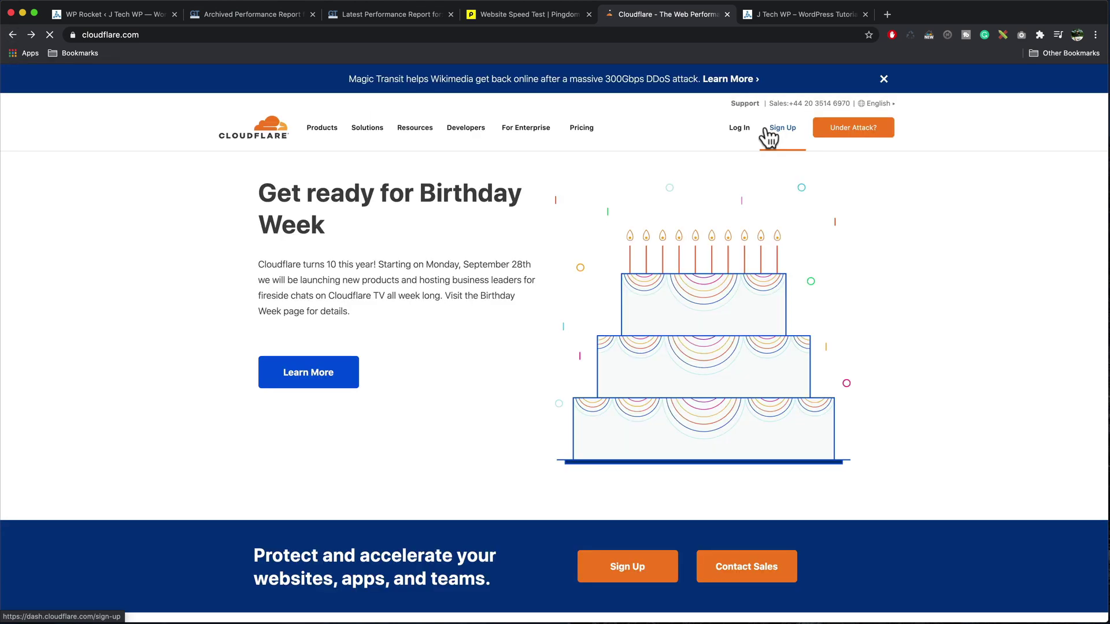
pyautogui.click(742, 130)
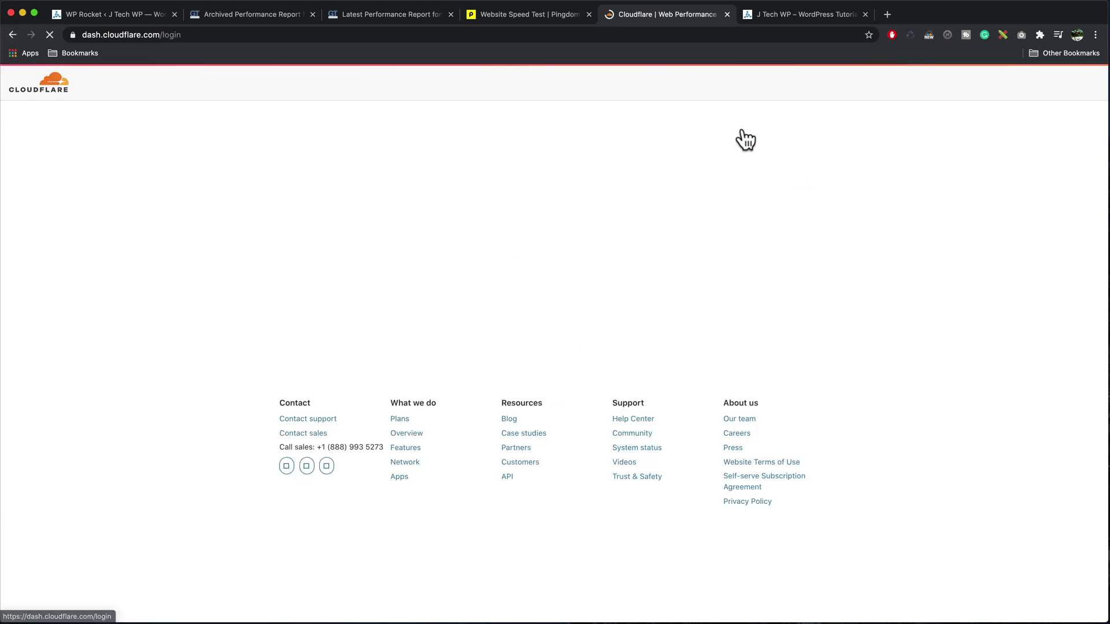
pyautogui.click(331, 311)
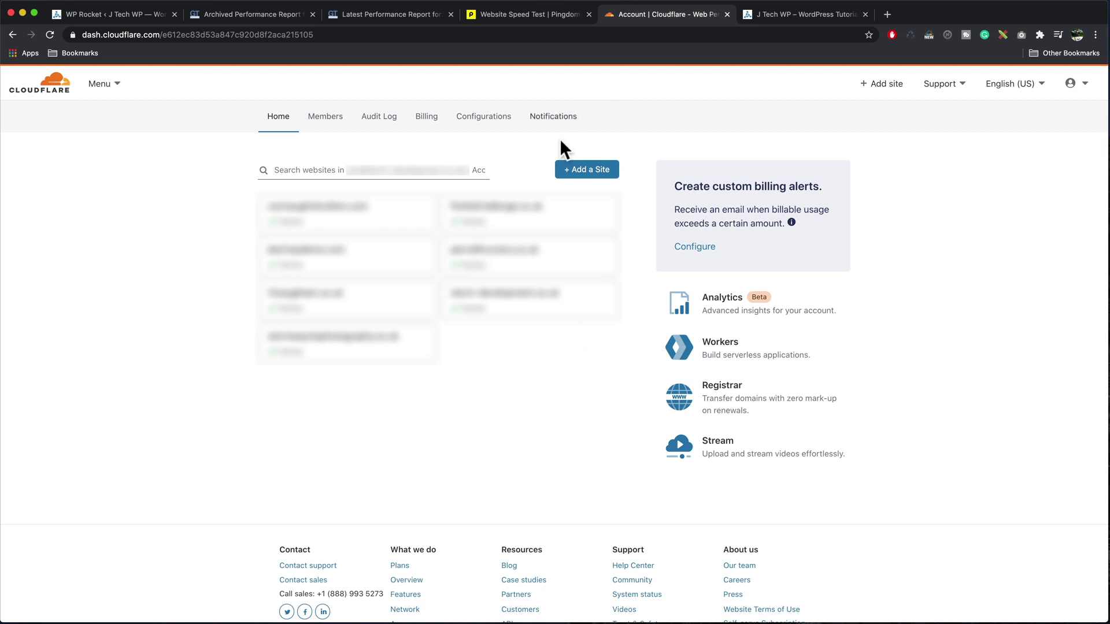
# Add jtechwp.com as a new Cloudflare site, pasting the domain copied from the site tab.
pyautogui.click(586, 171)
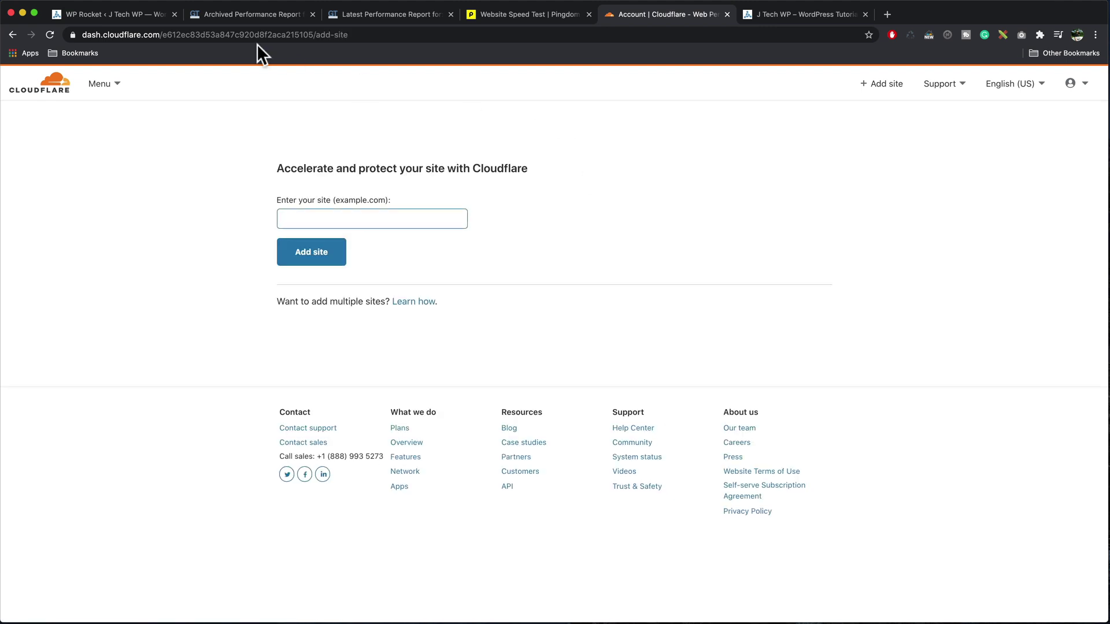
pyautogui.click(129, 15)
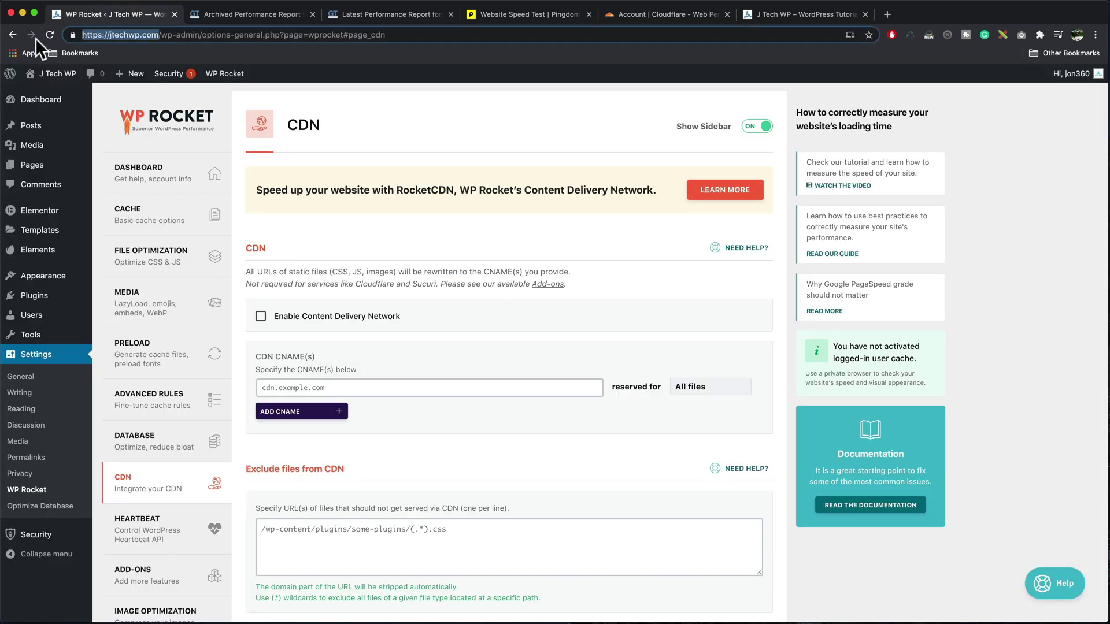
pyautogui.click(808, 17)
pyautogui.click(664, 15)
pyautogui.write('jtechwp.com')
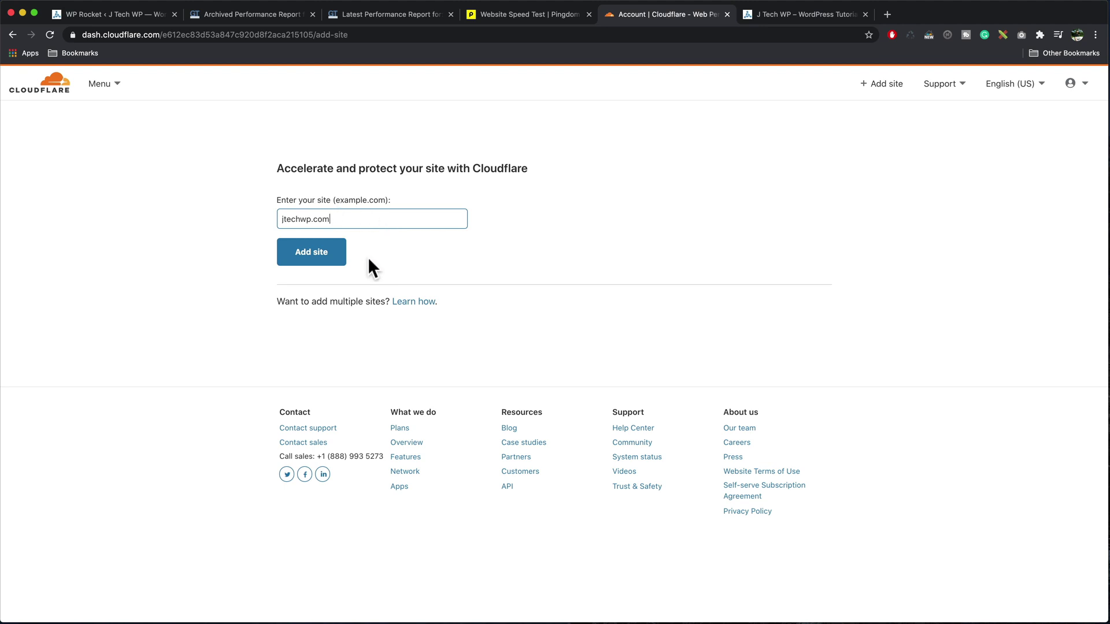
pyautogui.click(317, 254)
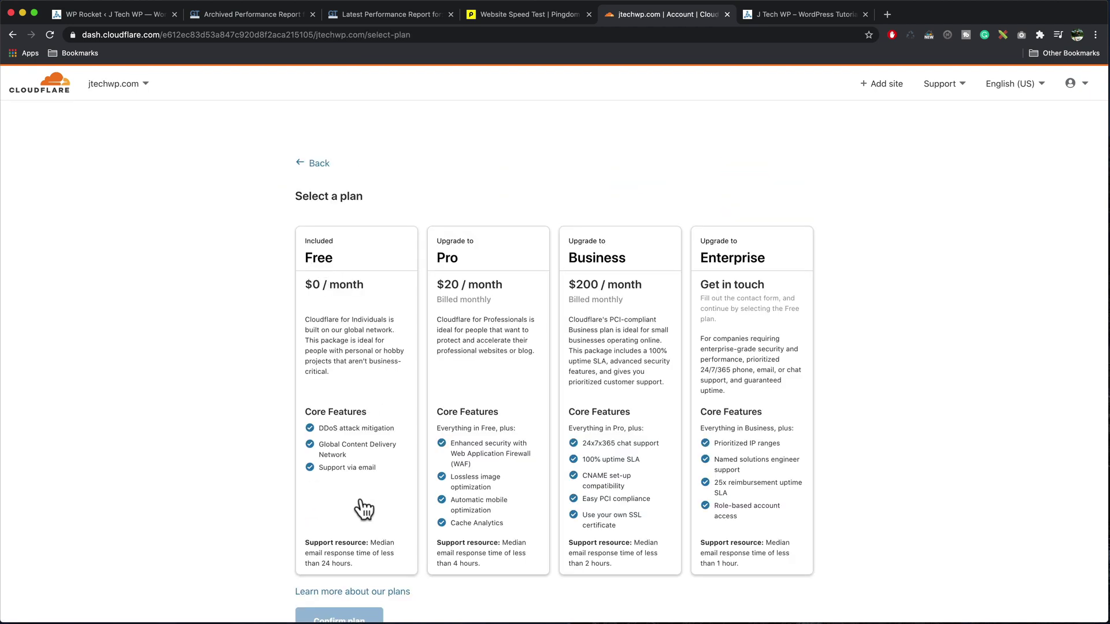
# Select and confirm Cloudflare's Free plan for jtechwp.com.
pyautogui.scroll(-1, 364, 509)
pyautogui.click(368, 371)
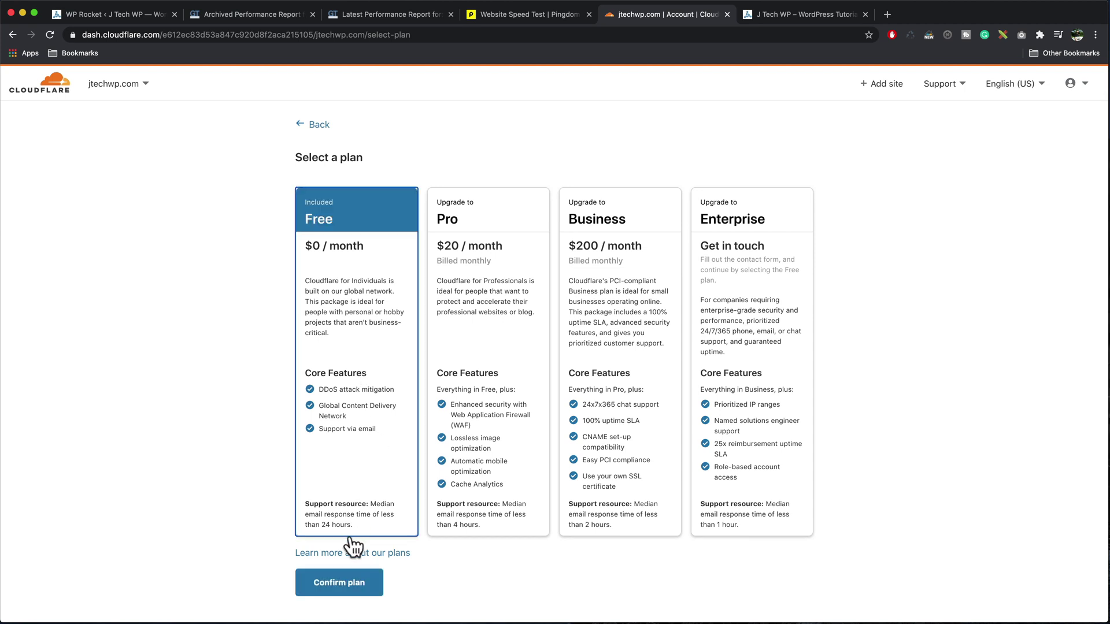
pyautogui.click(354, 588)
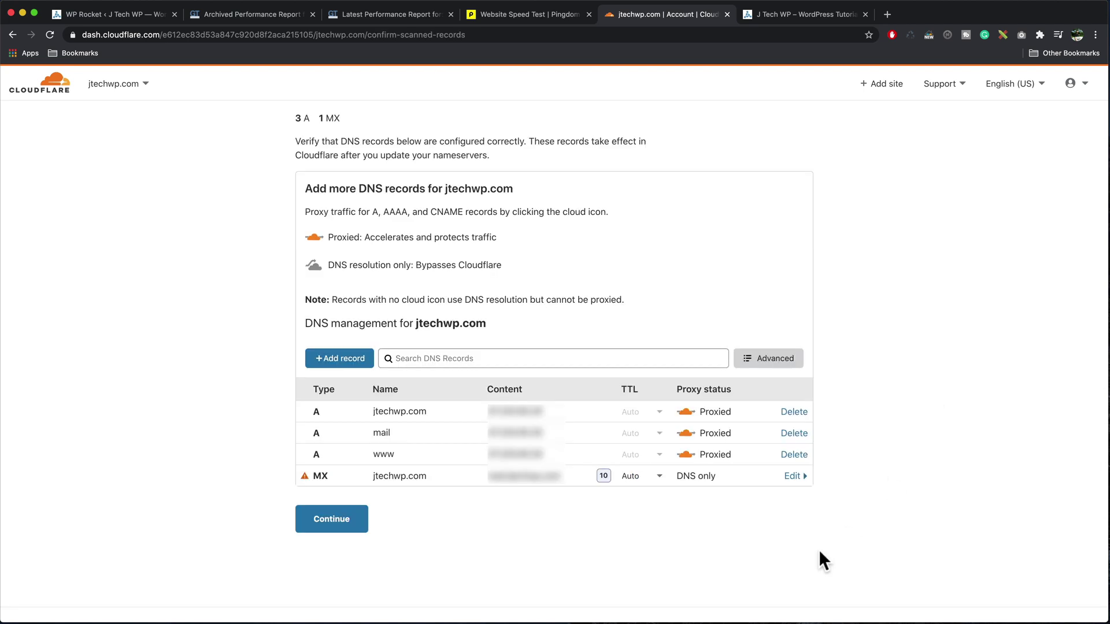
# Accept the scanned DNS records (three A, one MX) and continue.
pyautogui.click(332, 518)
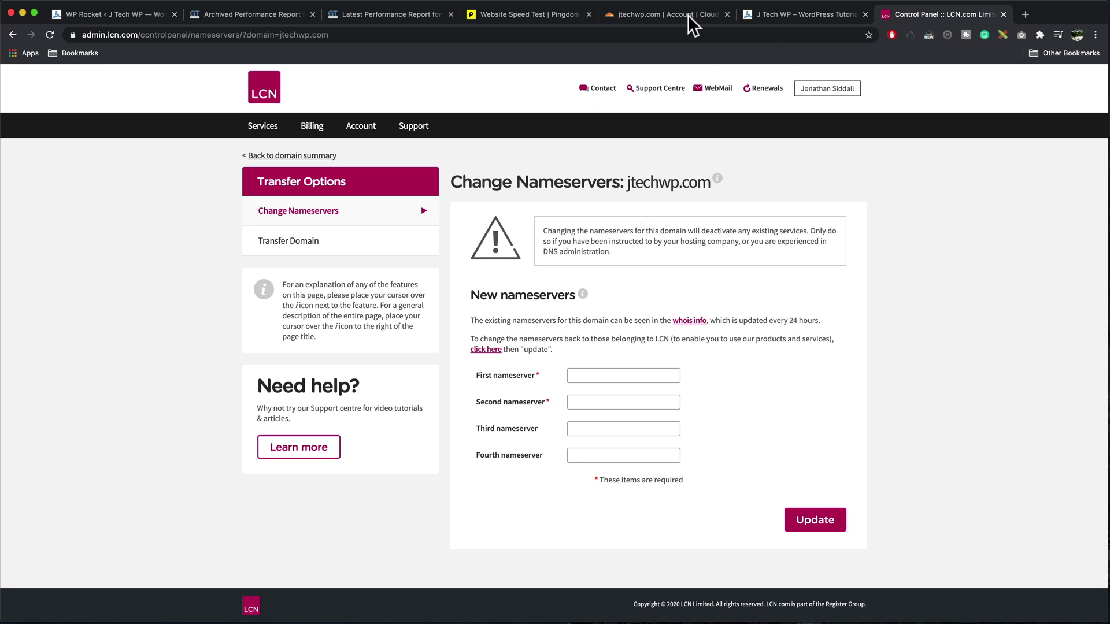
# Copy brad.ns.cloudflare.com from Cloudflare into LCN's First nameserver field.
pyautogui.click(671, 13)
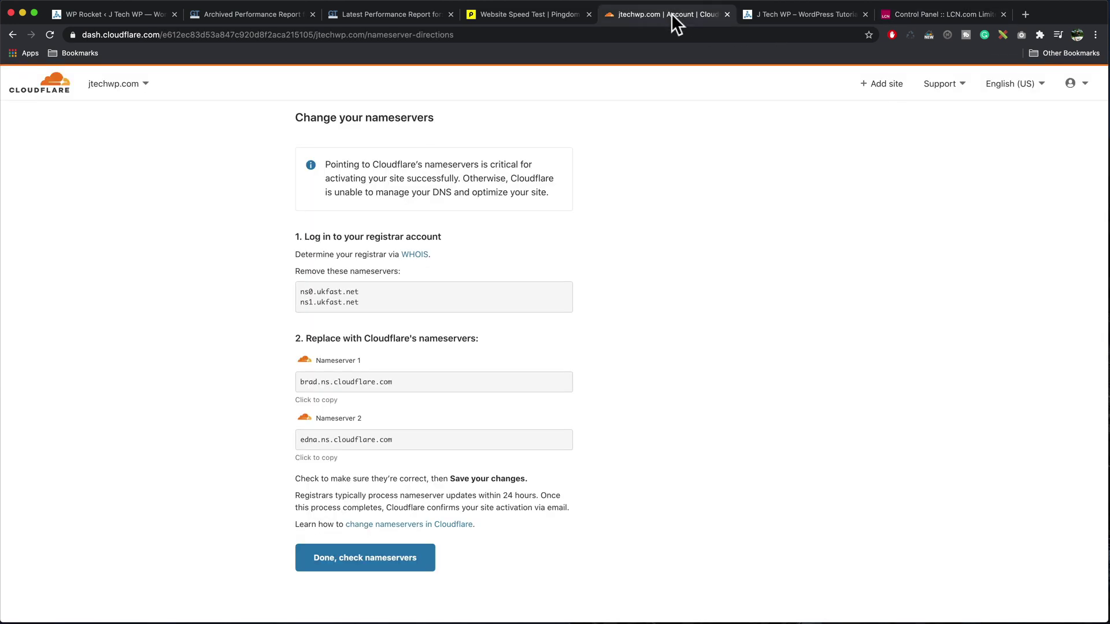
pyautogui.click(401, 382)
pyautogui.hotkey('ctrl', 'c')
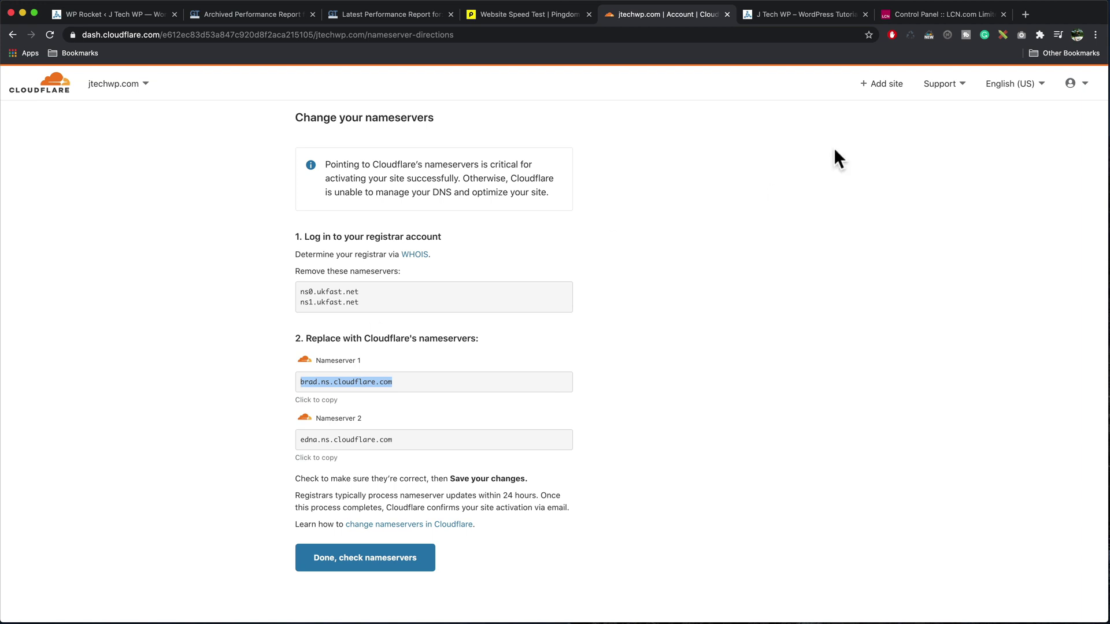
pyautogui.click(939, 16)
pyautogui.click(591, 376)
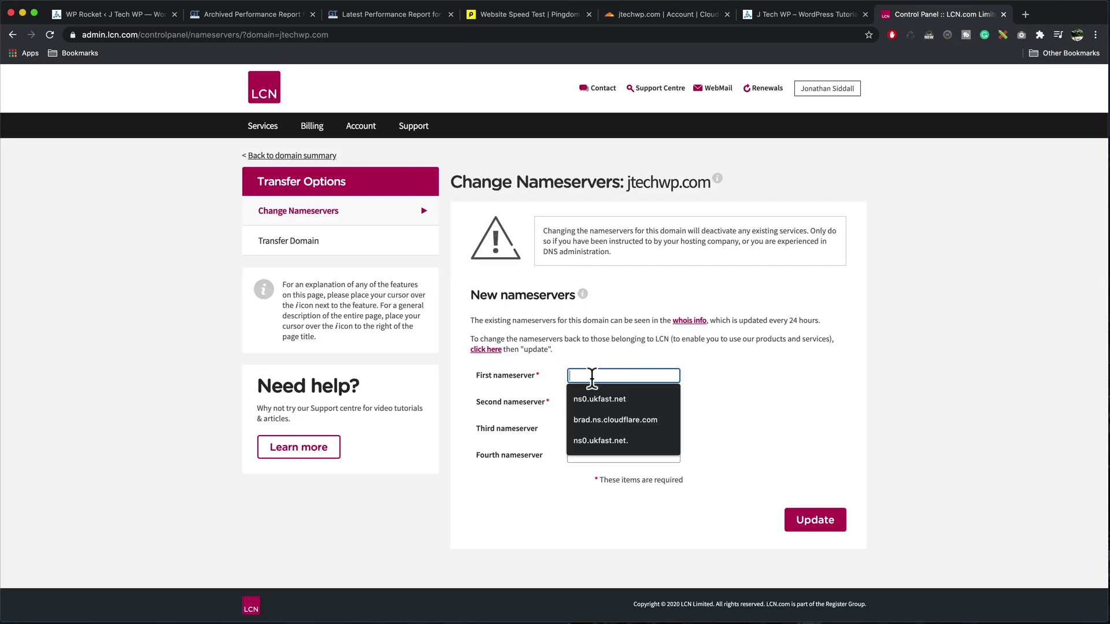
pyautogui.hotkey('ctrl', 'v')
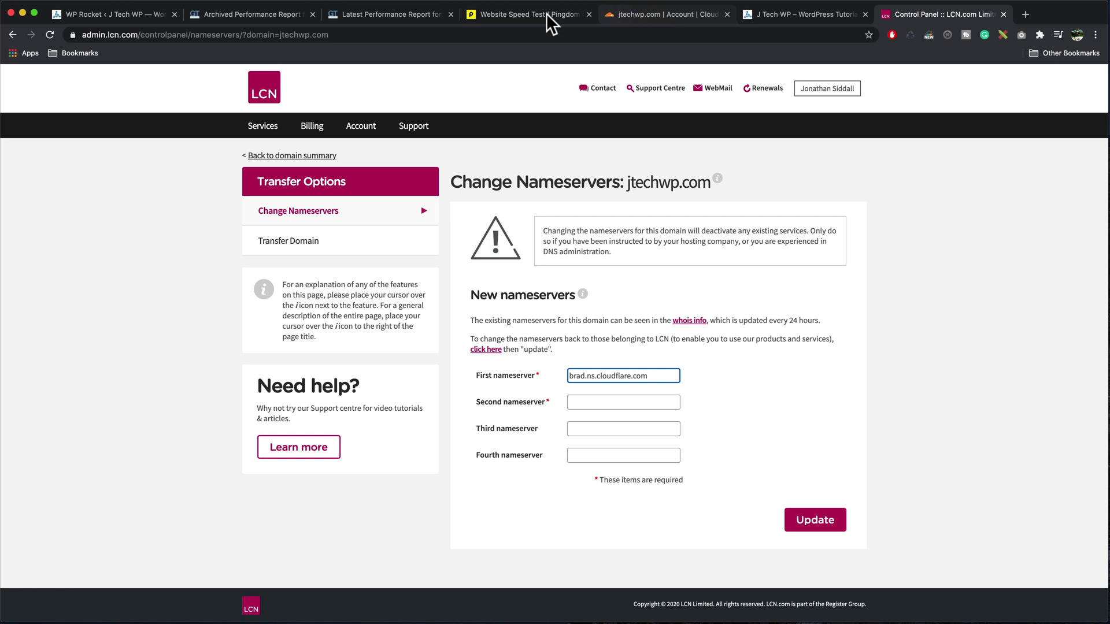
# Enter edna.ns.cloudflare.com as Second nameserver, submit, and note the 12-48 hour propagation notice.
pyautogui.click(653, 15)
pyautogui.click(376, 439)
pyautogui.press('super+c')
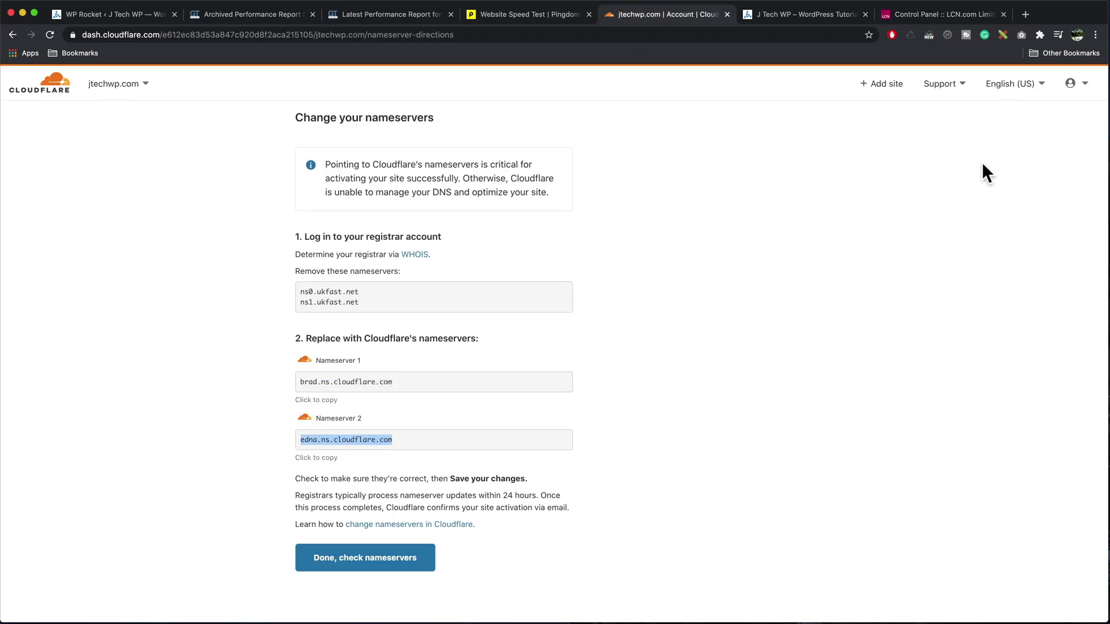
pyautogui.click(925, 16)
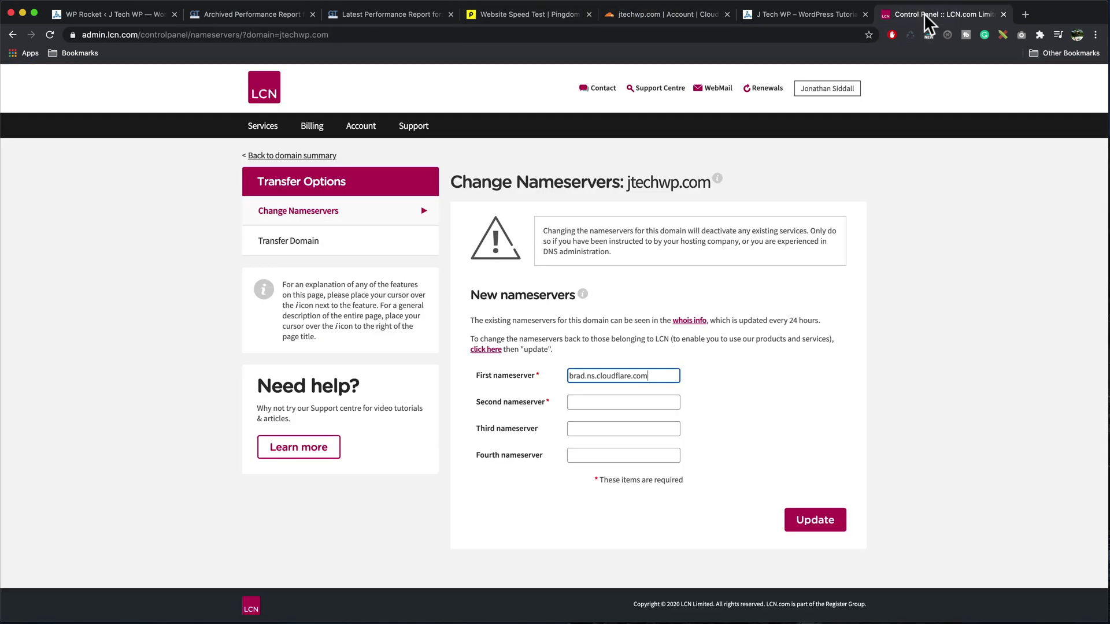
pyautogui.click(593, 400)
pyautogui.press('super+v')
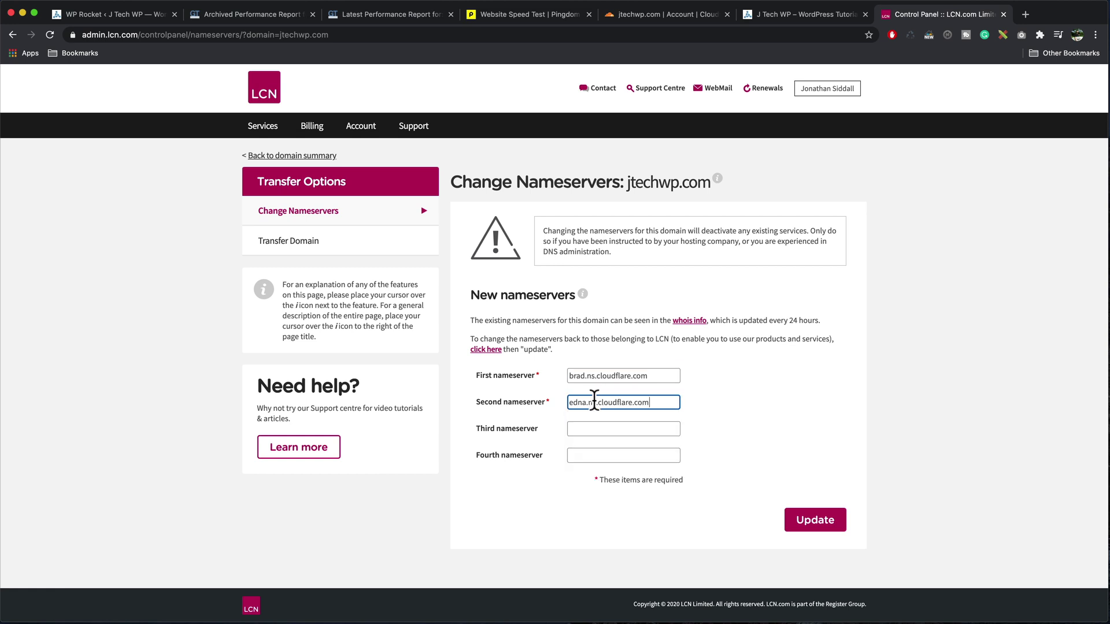
pyautogui.click(802, 520)
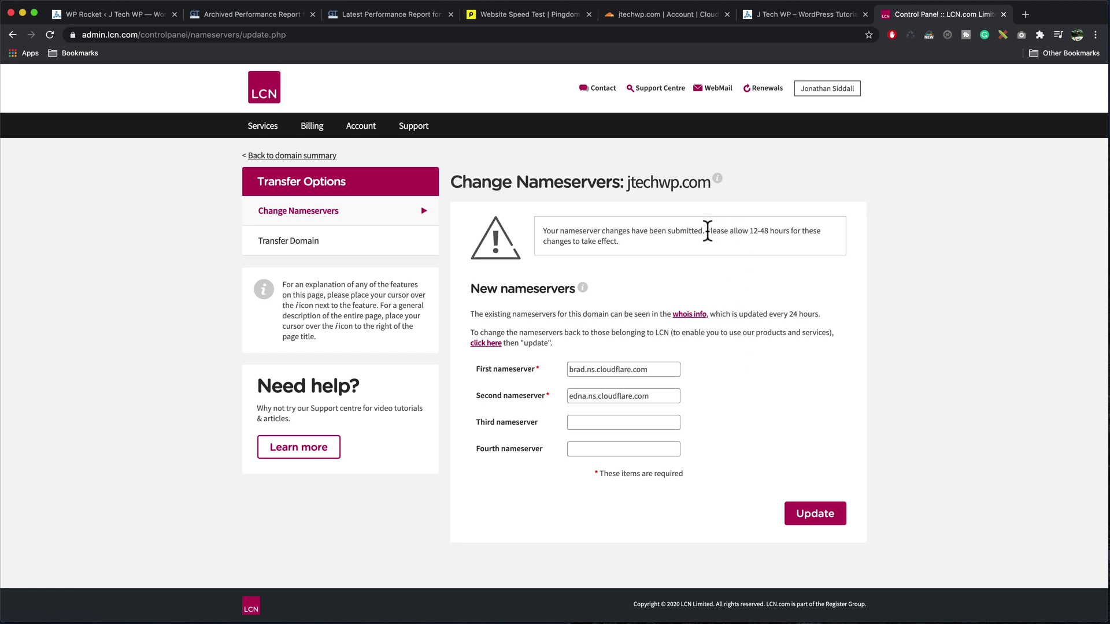
pyautogui.moveTo(705, 231); pyautogui.dragTo(824, 239)
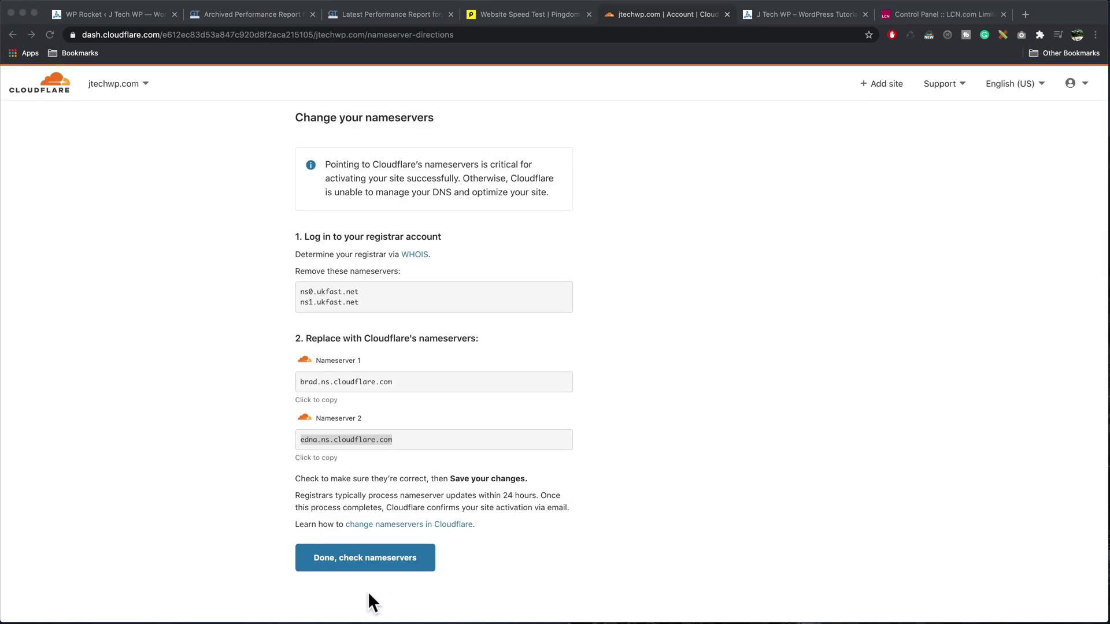
# Confirm the nameserver change to Cloudflare and start its Quick Start Guide.
pyautogui.click(359, 557)
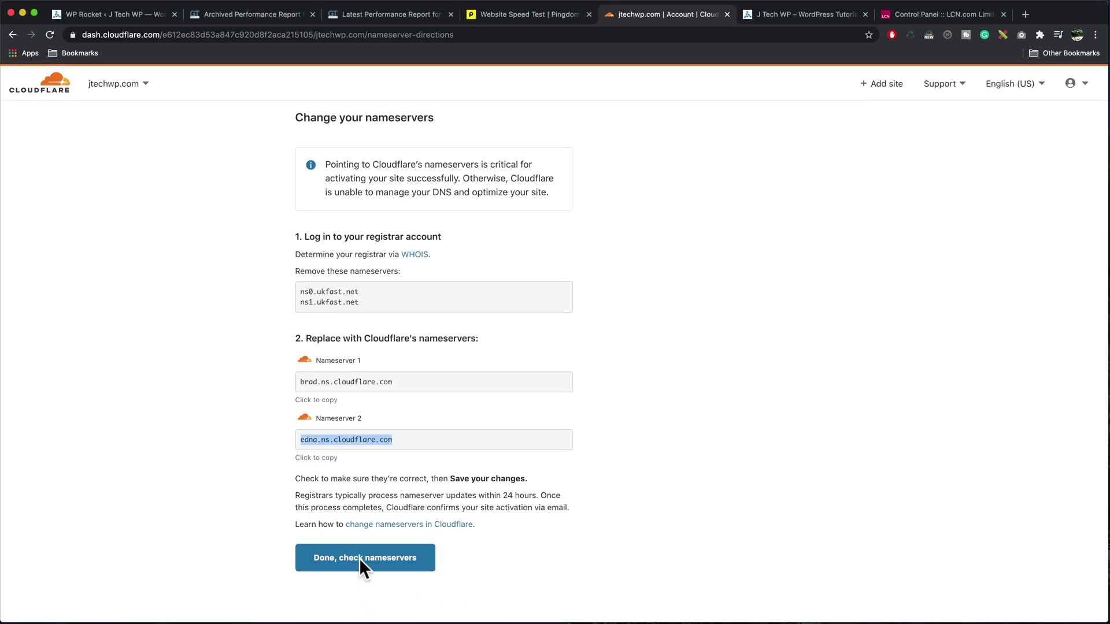
pyautogui.click(358, 558)
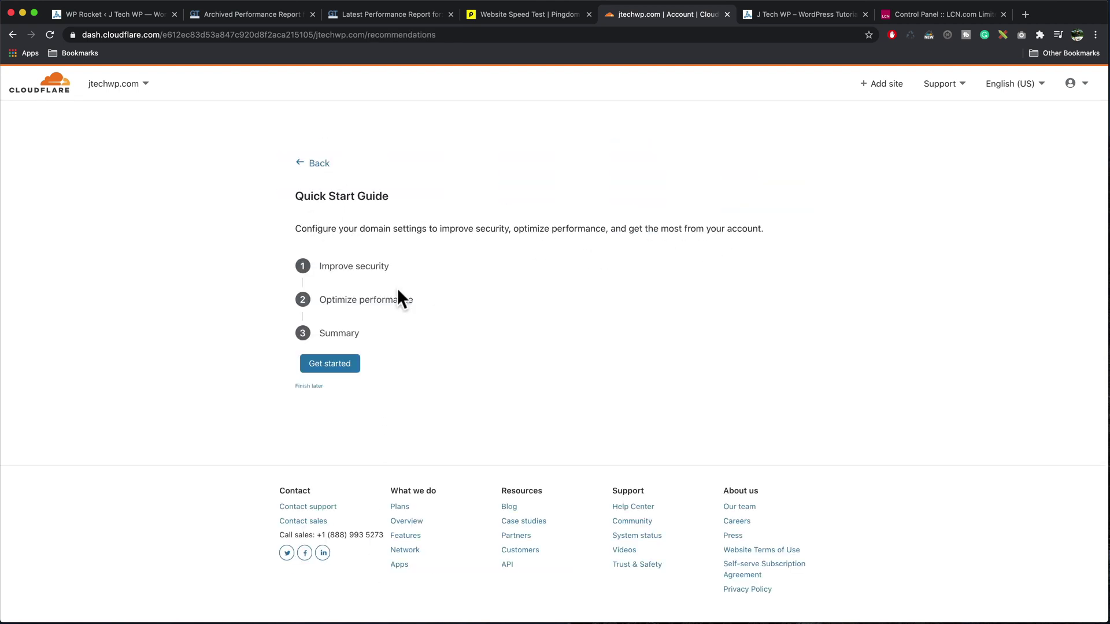
pyautogui.click(334, 368)
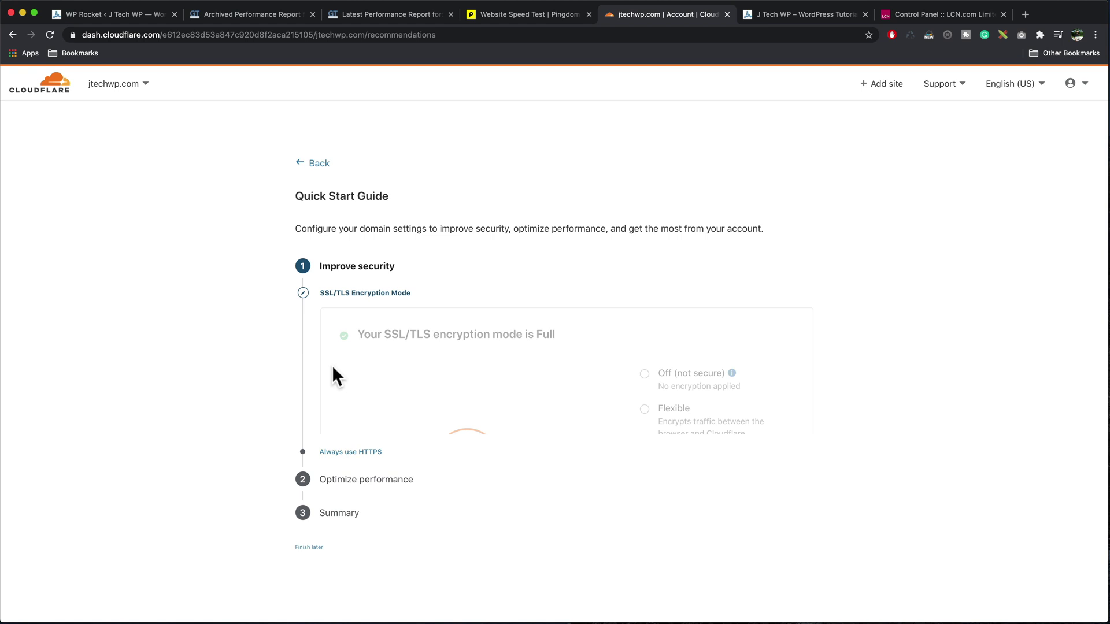
# Turn on Always Use HTTPS and save it in the Quick Start Guide.
pyautogui.scroll(-3, 555, 328)
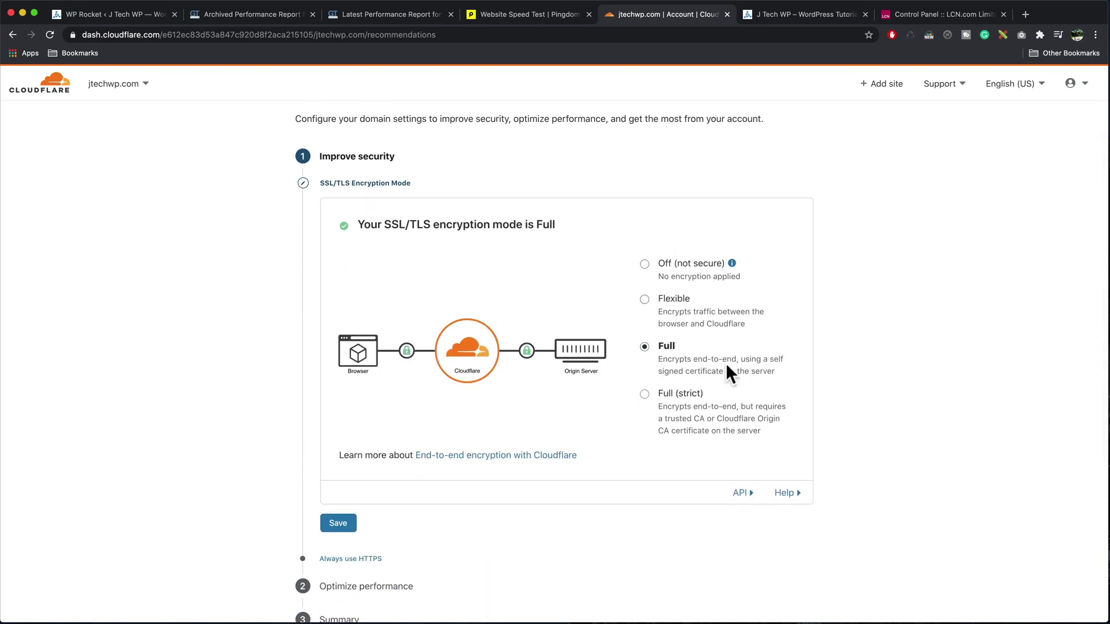
pyautogui.scroll(-4, 725, 362)
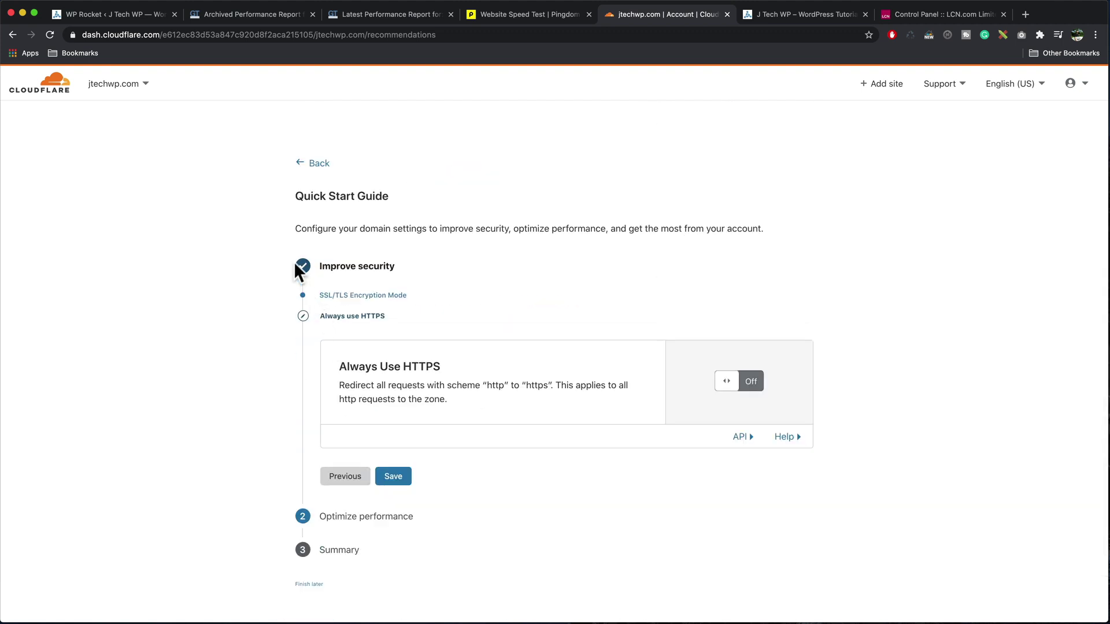
pyautogui.click(731, 384)
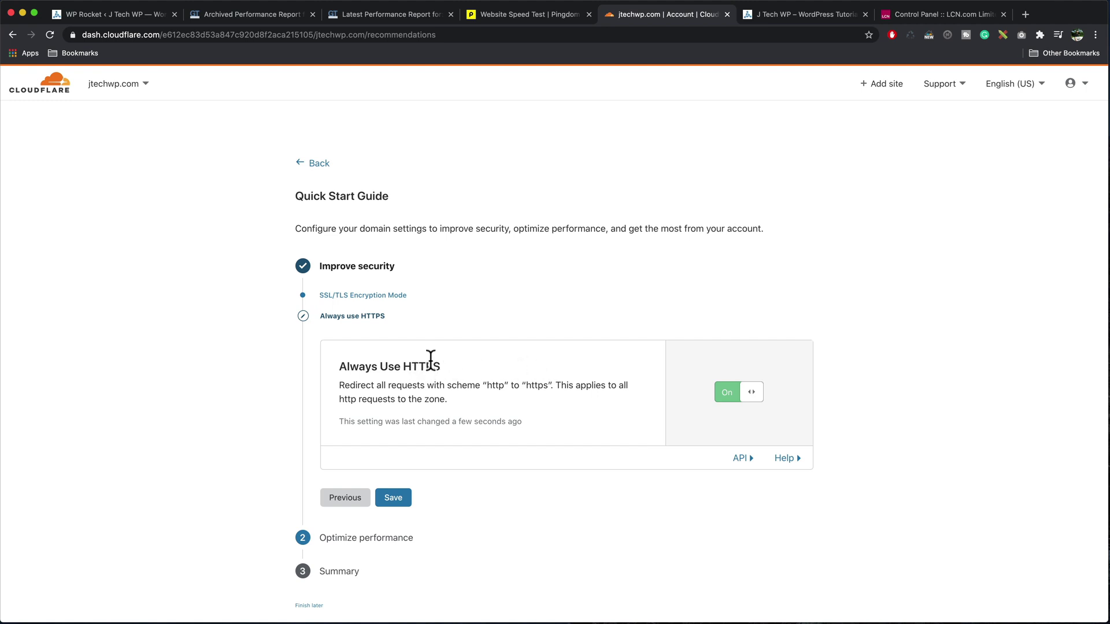
pyautogui.scroll(-2, 488, 460)
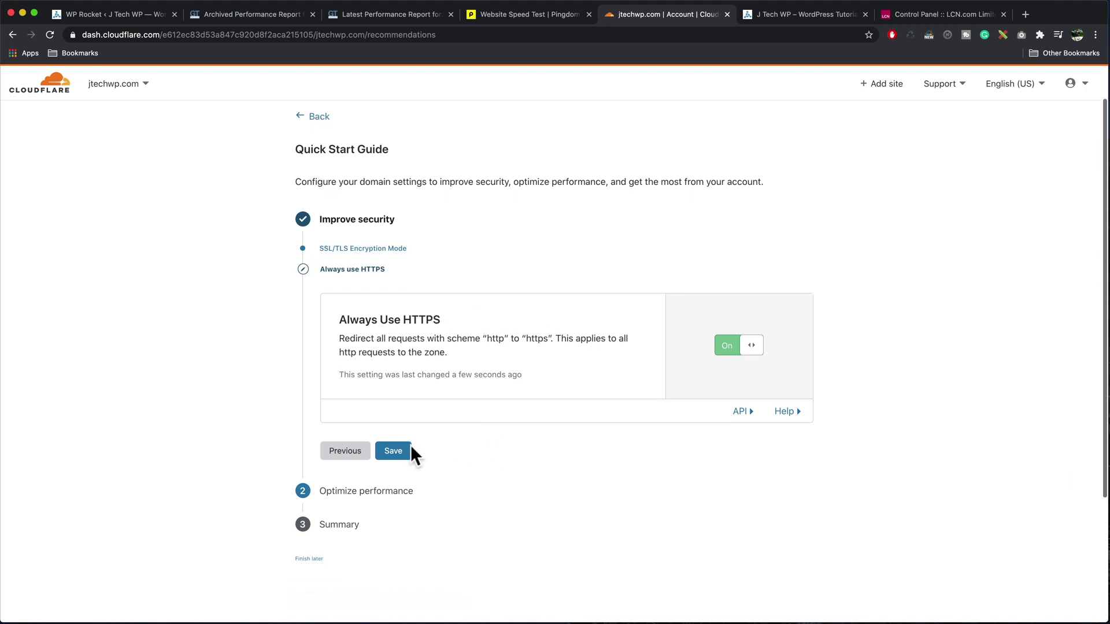
pyautogui.click(400, 450)
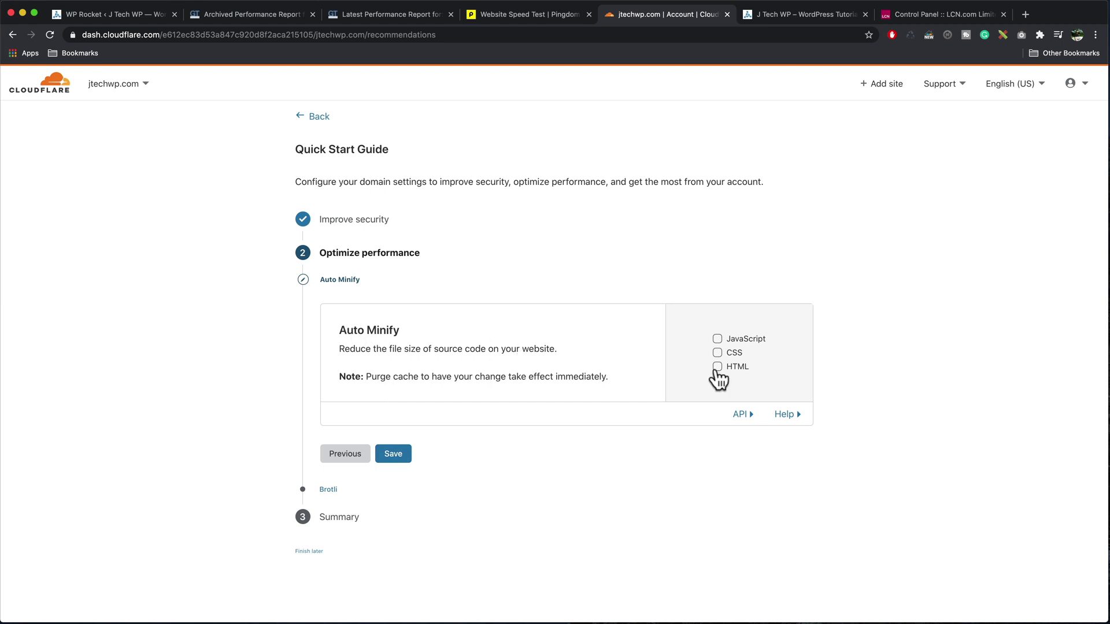
# Enable Auto Minify for JavaScript, CSS and HTML, turn on Brotli, and finish the Quick Start Guide.
pyautogui.click(718, 339)
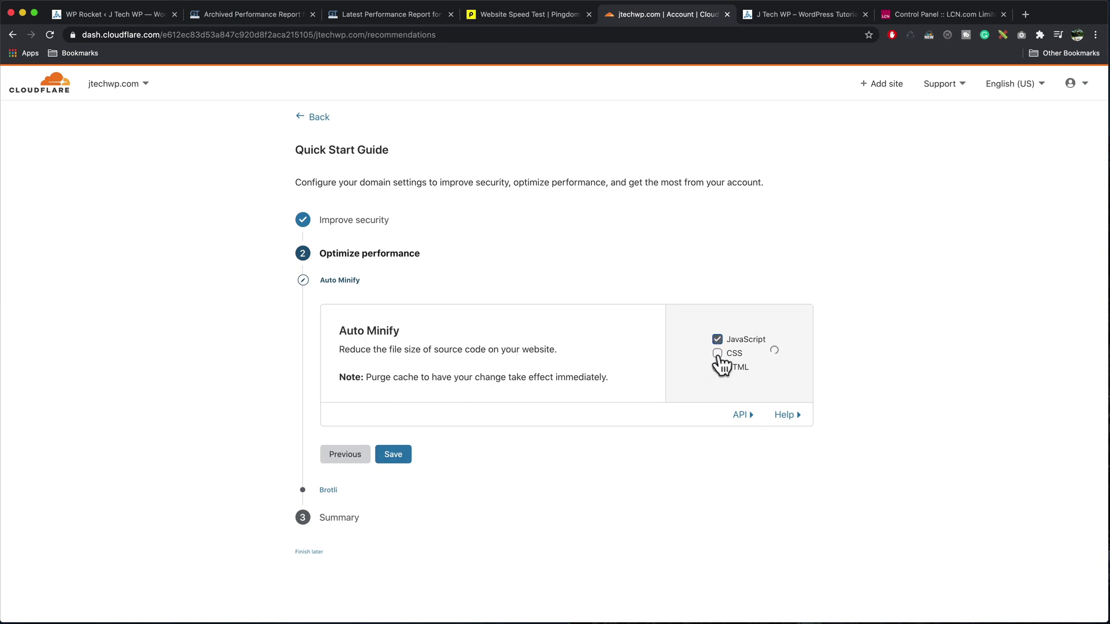
pyautogui.click(718, 353)
pyautogui.click(717, 368)
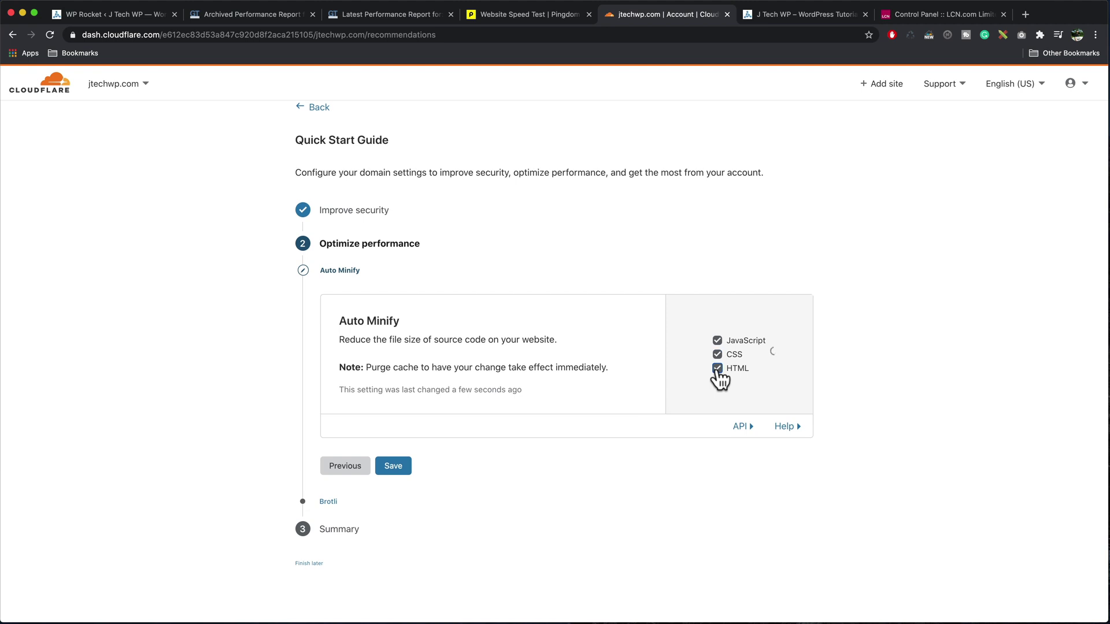
pyautogui.click(396, 465)
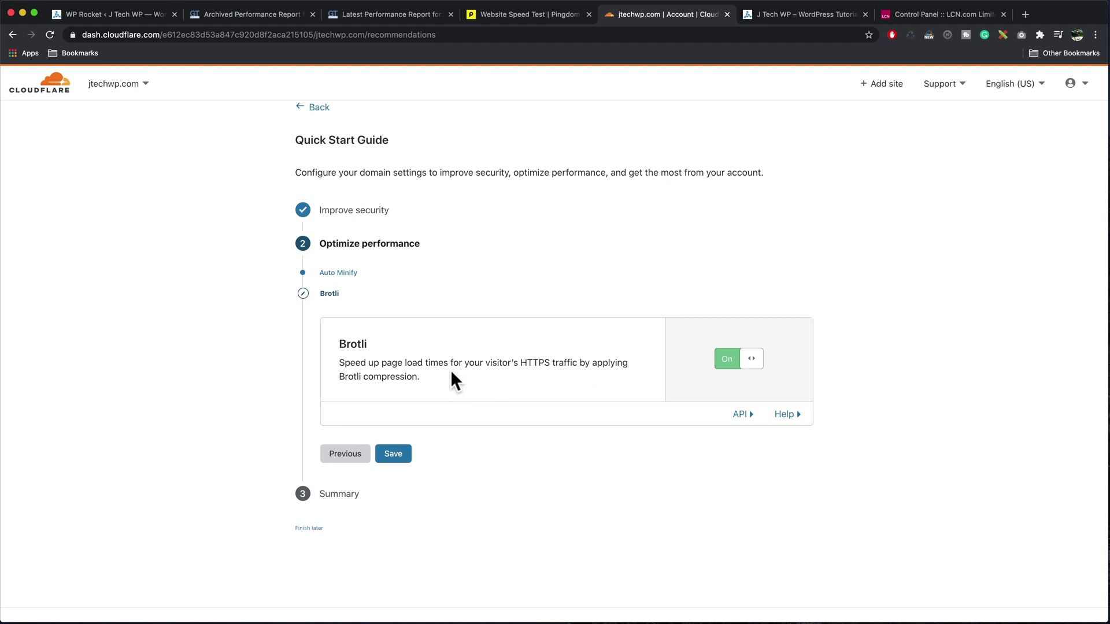
pyautogui.click(401, 455)
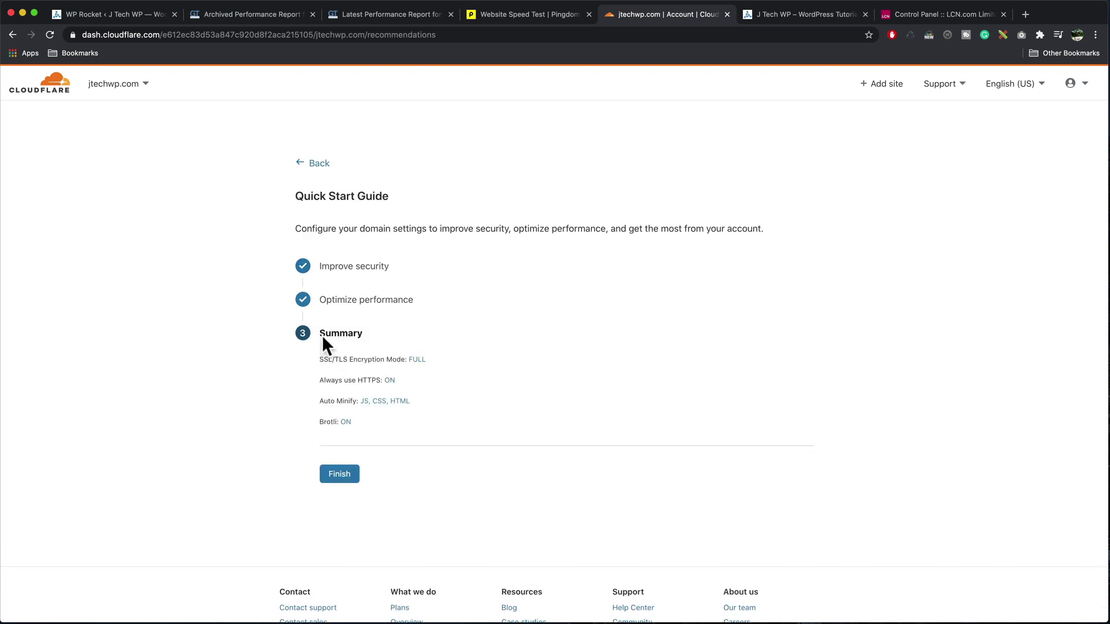
pyautogui.click(341, 475)
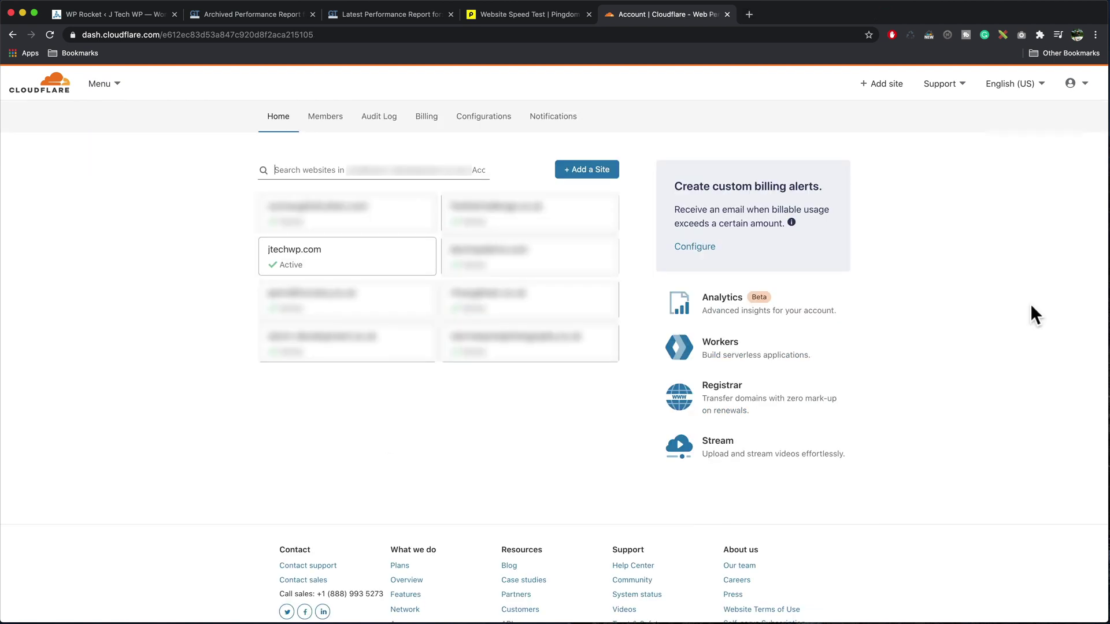
# Reveal the Global API Key under My Profile > API Tokens, confirming with the saved account password.
pyautogui.click(1084, 85)
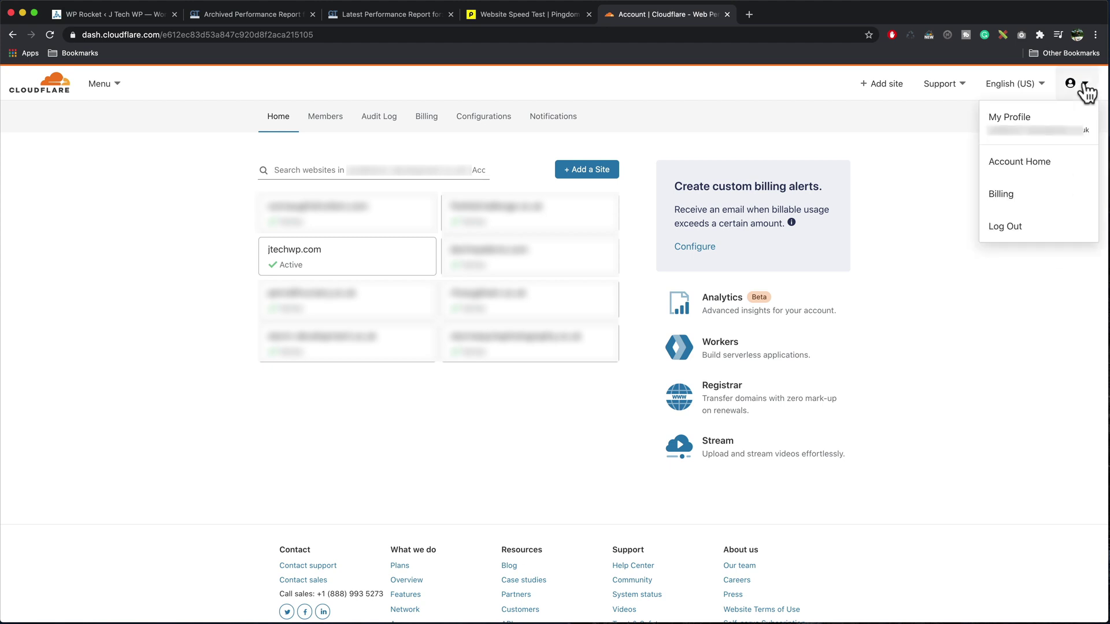
pyautogui.click(1033, 128)
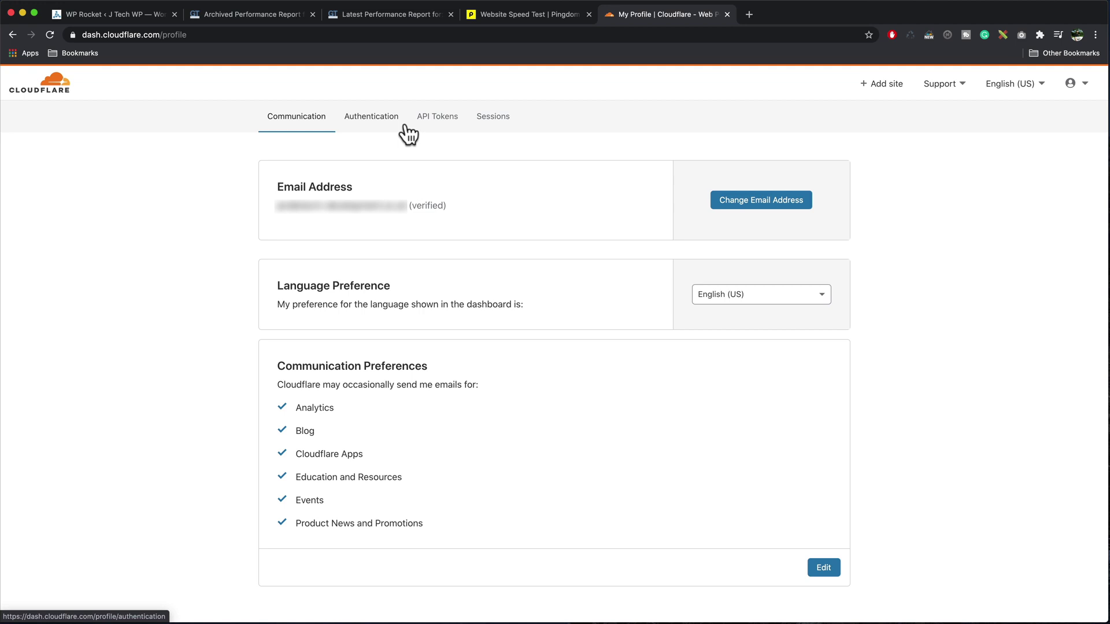
pyautogui.click(439, 122)
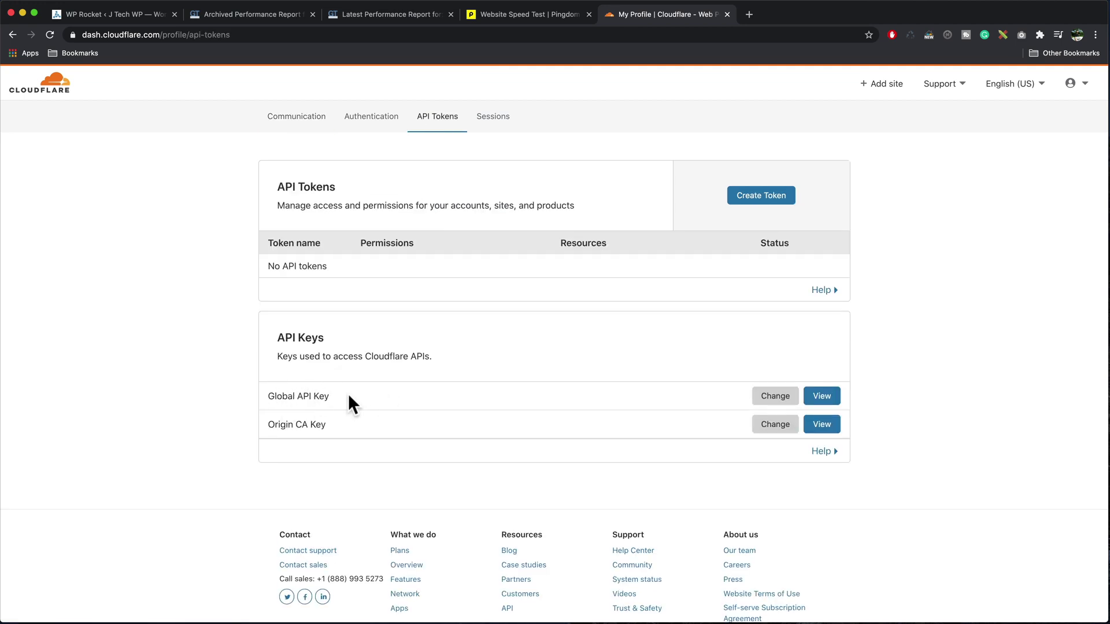
pyautogui.click(821, 397)
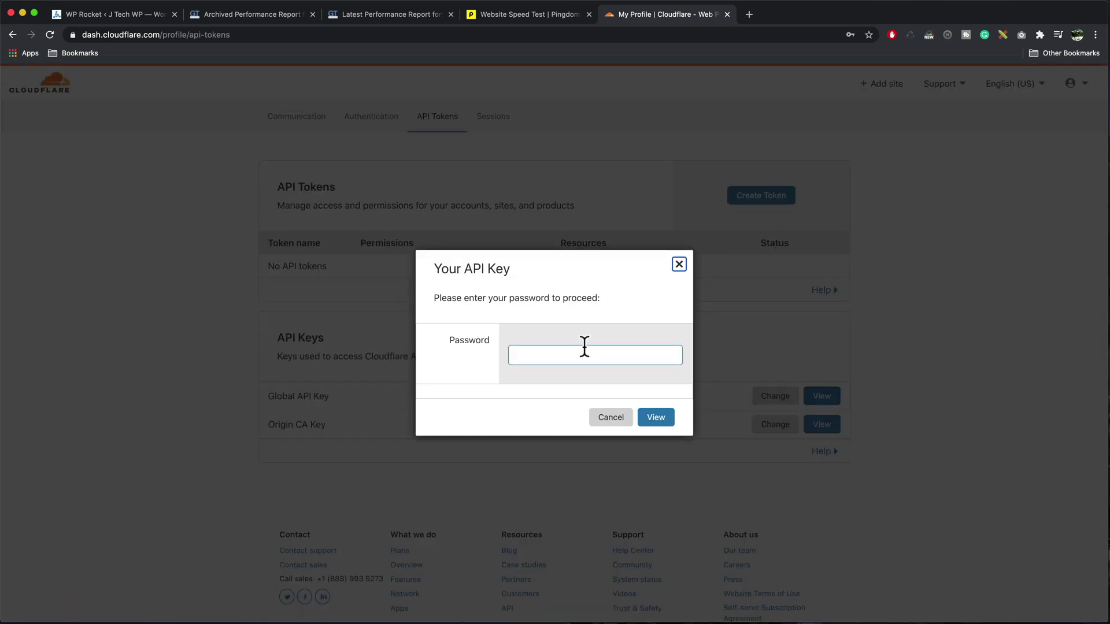
pyautogui.click(559, 335)
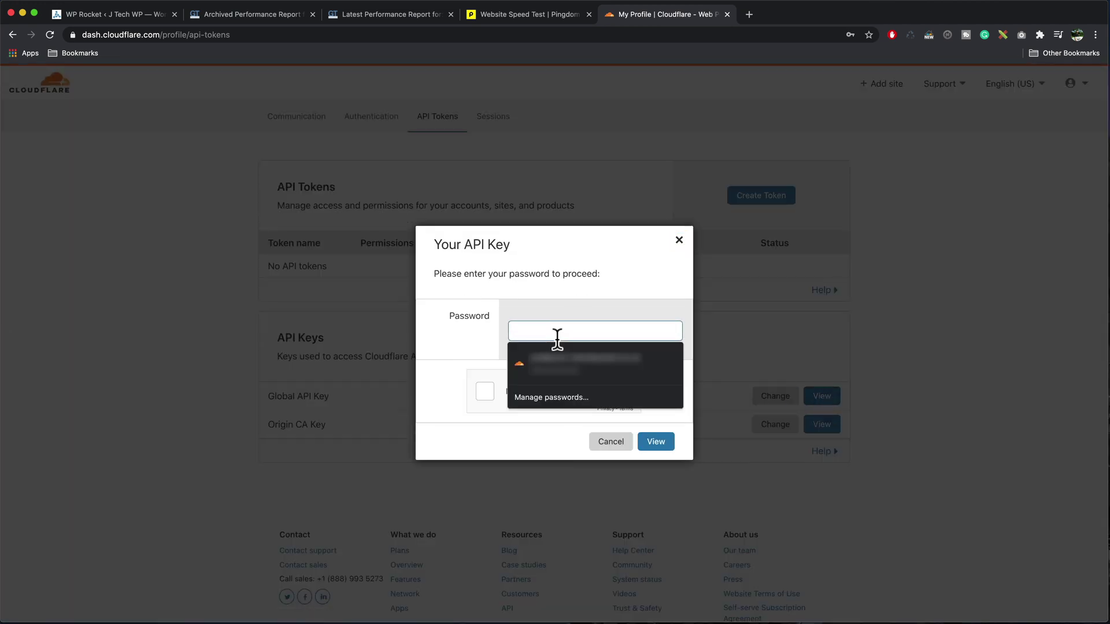
pyautogui.click(585, 363)
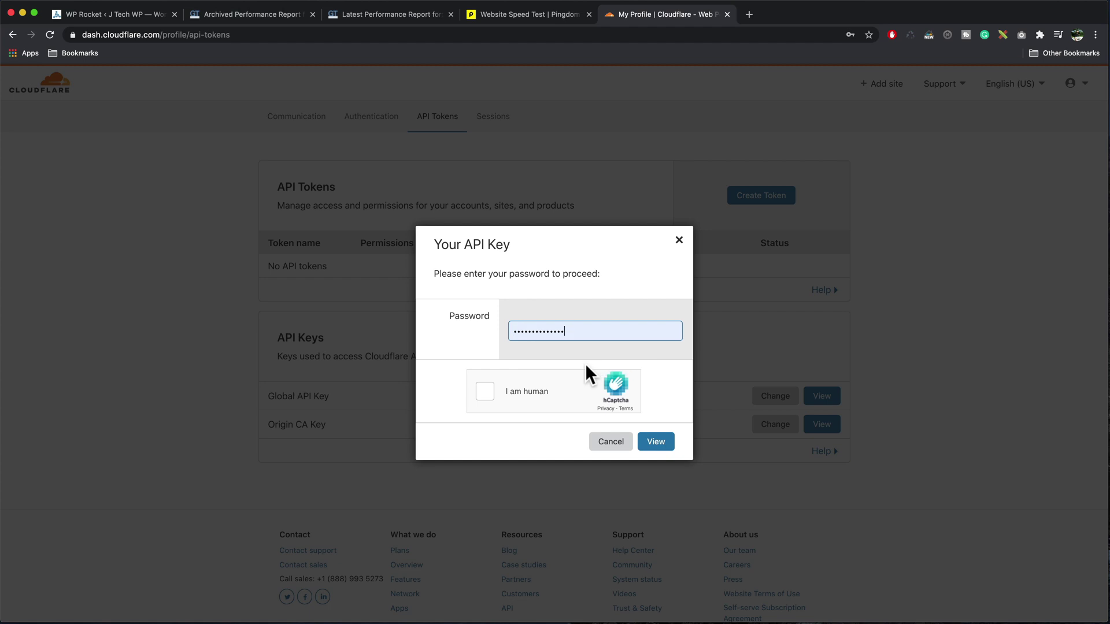
pyautogui.click(485, 393)
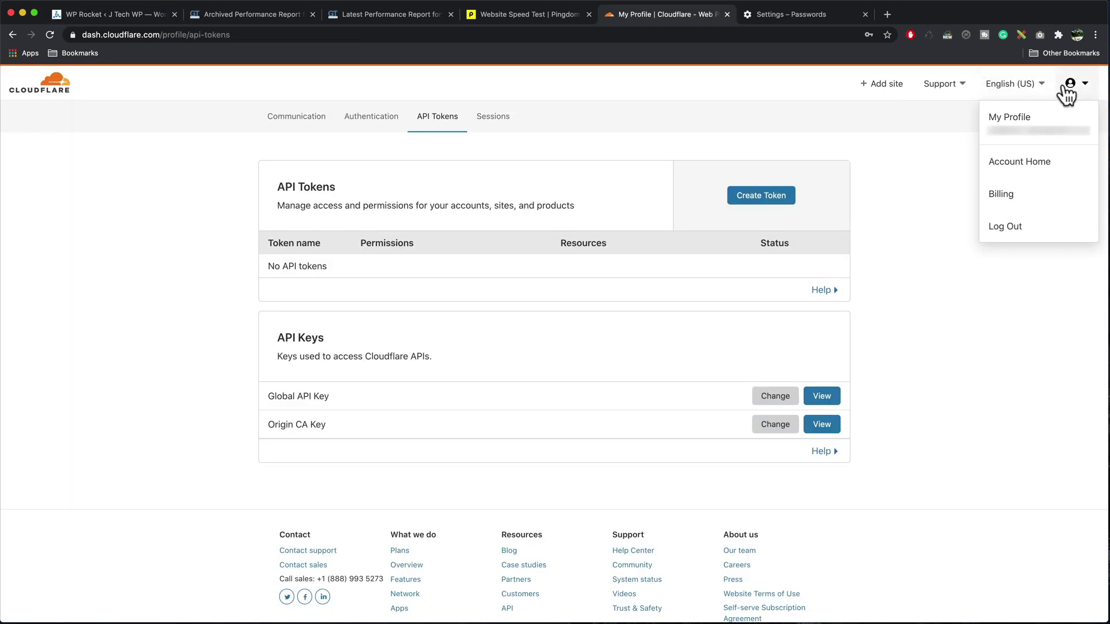
# From Account Home, open the jtechwp.com overview to show its Zone ID and Account ID.
pyautogui.click(1047, 163)
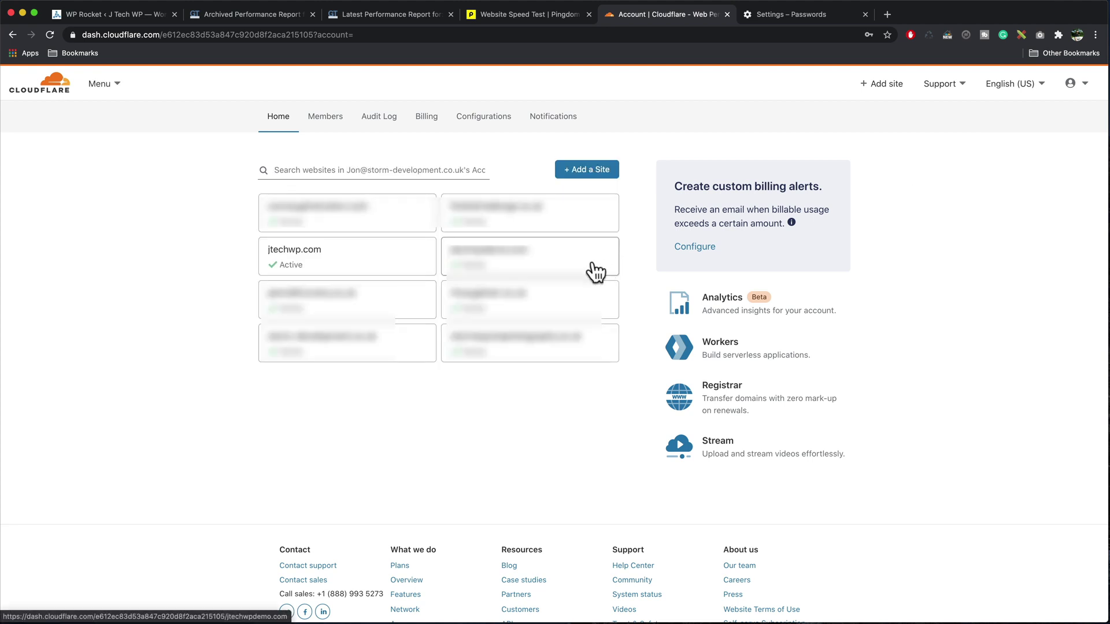
pyautogui.click(345, 266)
pyautogui.scroll(-10, 965, 441)
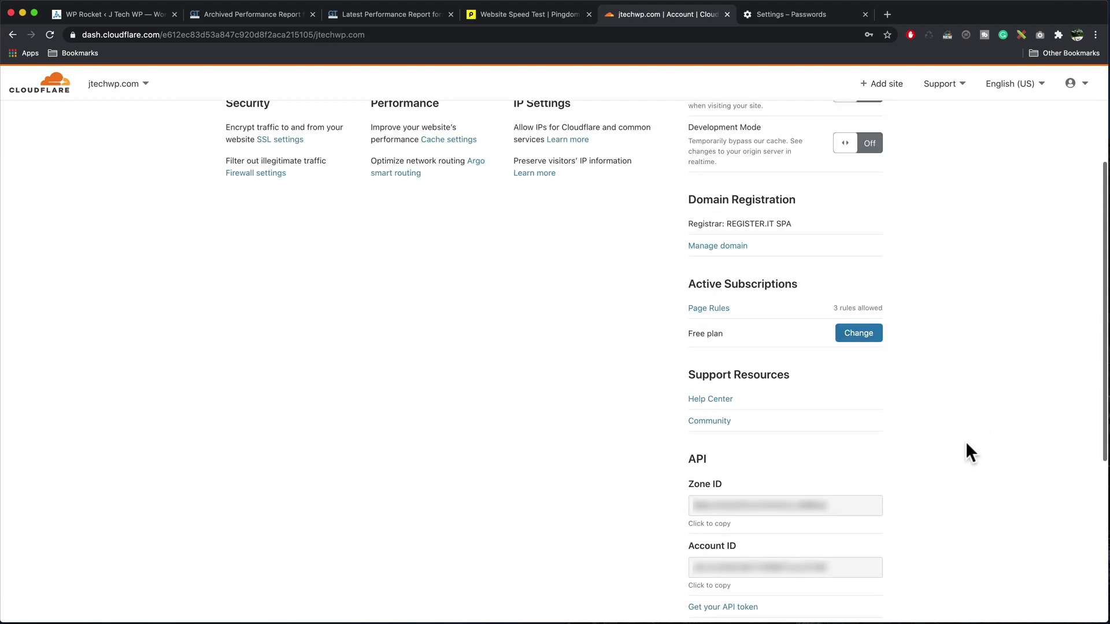
# Copy the jtechwp.com Zone ID from Cloudflare into WP Rocket's Zone ID field.
pyautogui.moveTo(834, 505); pyautogui.dragTo(694, 504)
pyautogui.press('super+c')
pyautogui.press('super+1')
pyautogui.press('super+v')
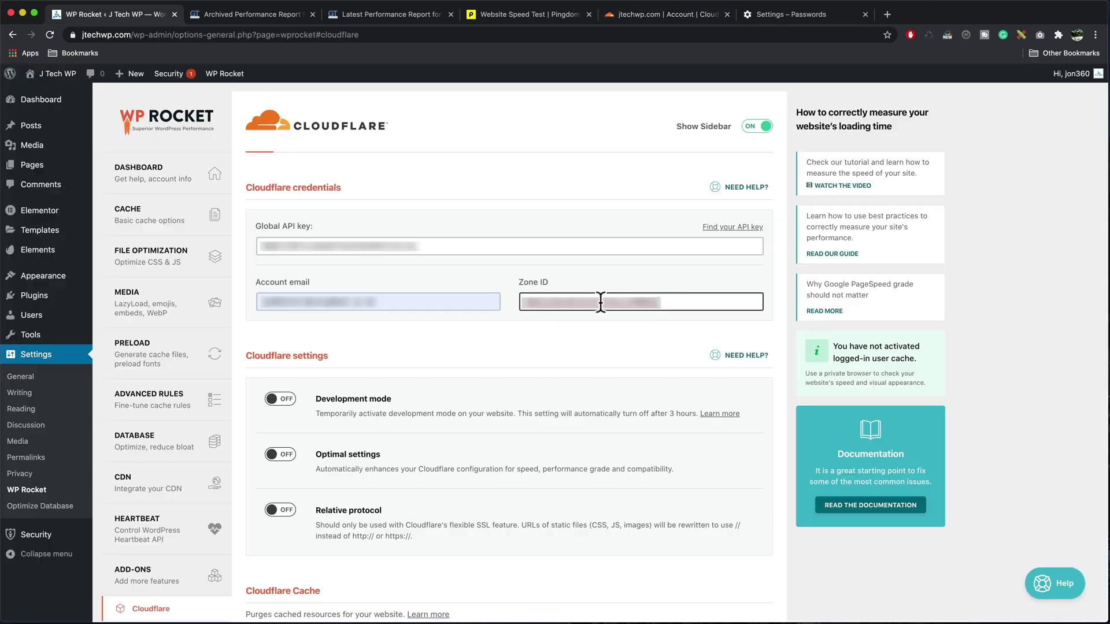
# Turn on Cloudflare Optimal settings in WP Rocket and save the changes.
pyautogui.scroll(-3, 278, 372)
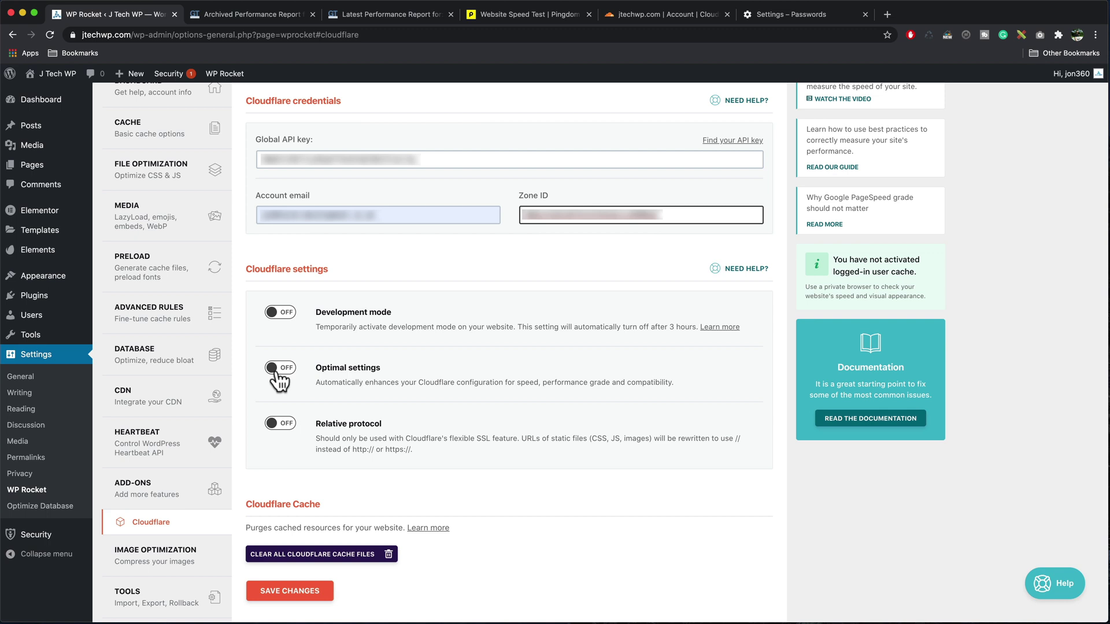
pyautogui.click(277, 370)
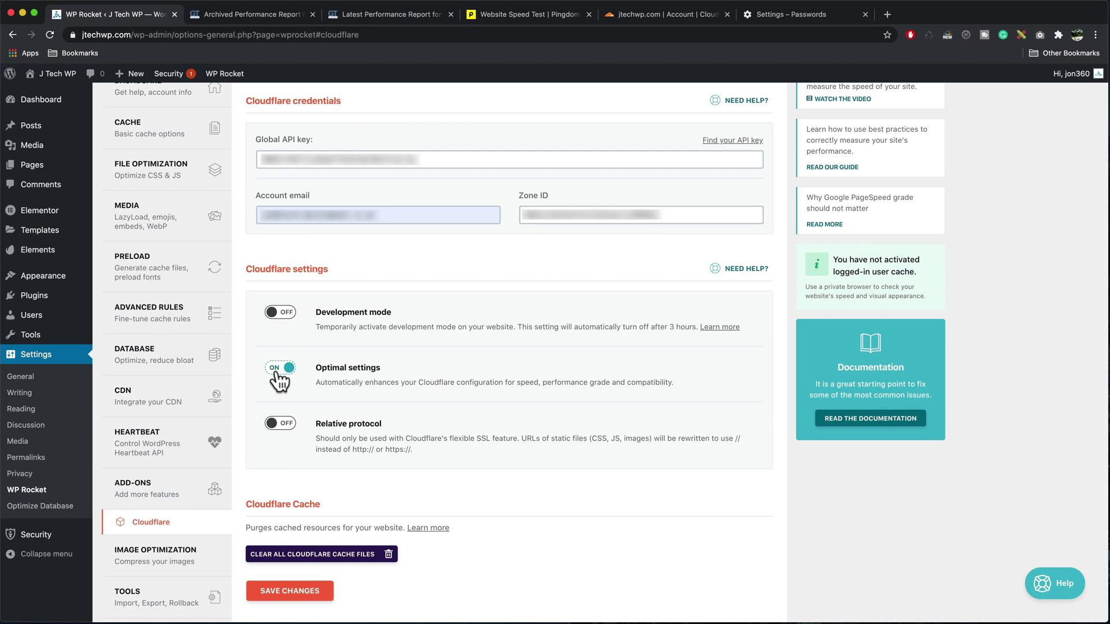
pyautogui.scroll(-3, 449, 459)
pyautogui.click(302, 498)
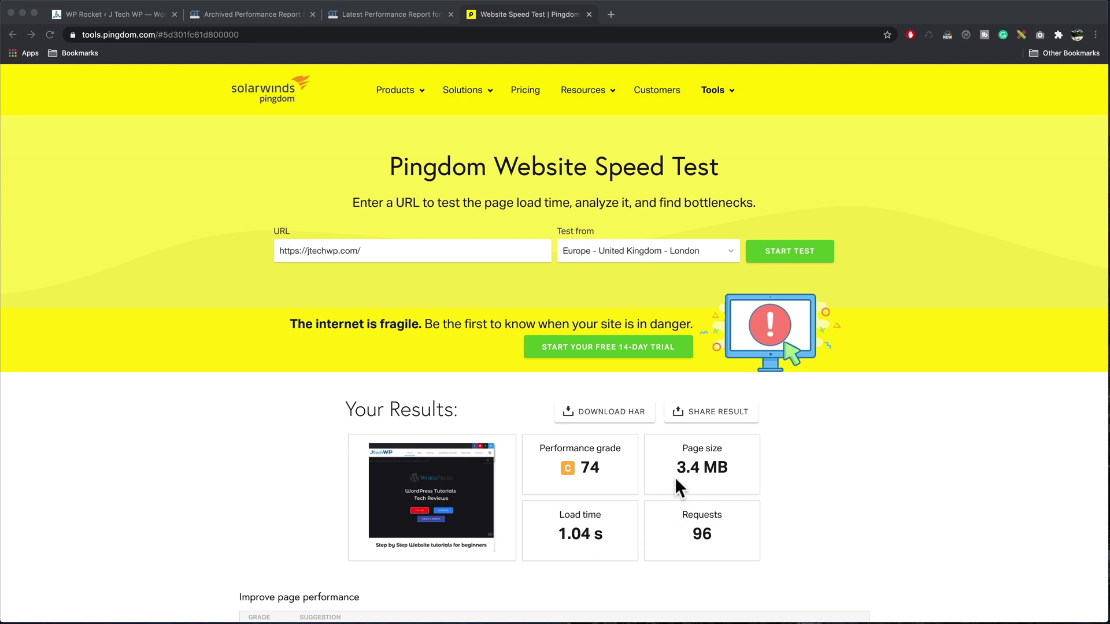
# Review the Pingdom results for jtechwp.com (C 74, 1.04 s, 96 requests), then return to WP Rocket.
pyautogui.scroll(-7, 859, 480)
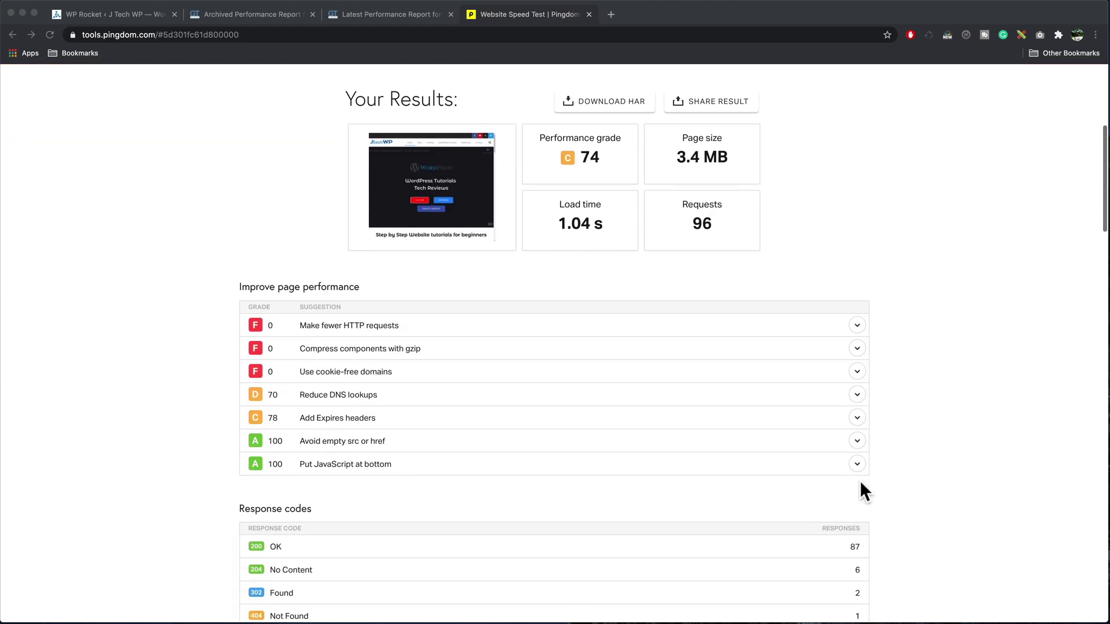
pyautogui.scroll(-8, 860, 483)
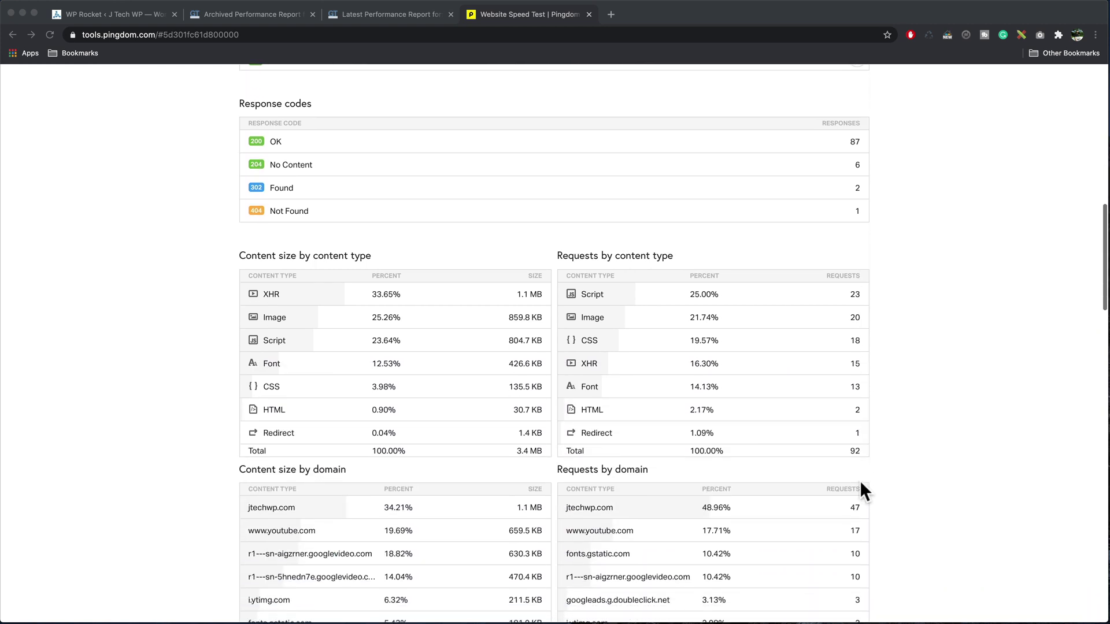
pyautogui.scroll(-1, 859, 480)
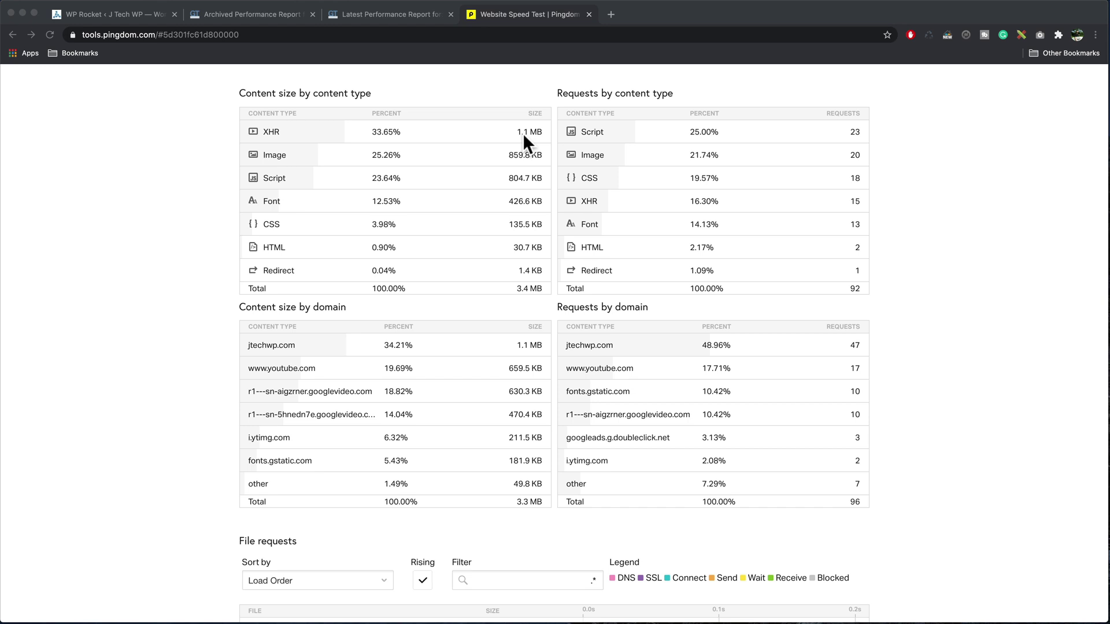
pyautogui.press('super+1')
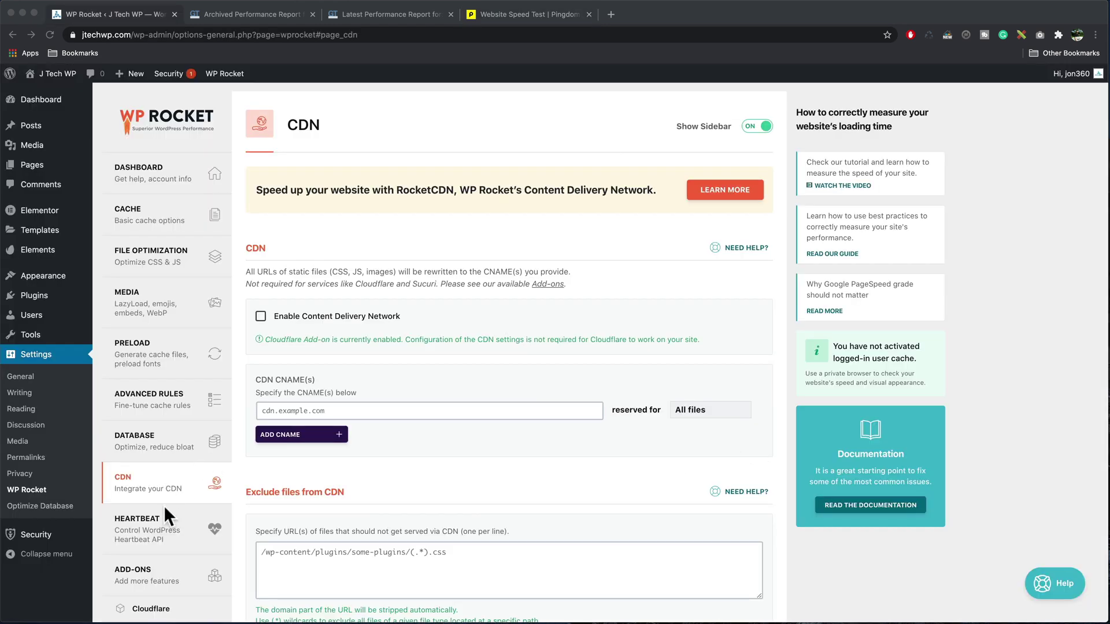
# Go to WP Rocket's Image Optimization section and install and activate the Imagify plugin.
pyautogui.click(147, 527)
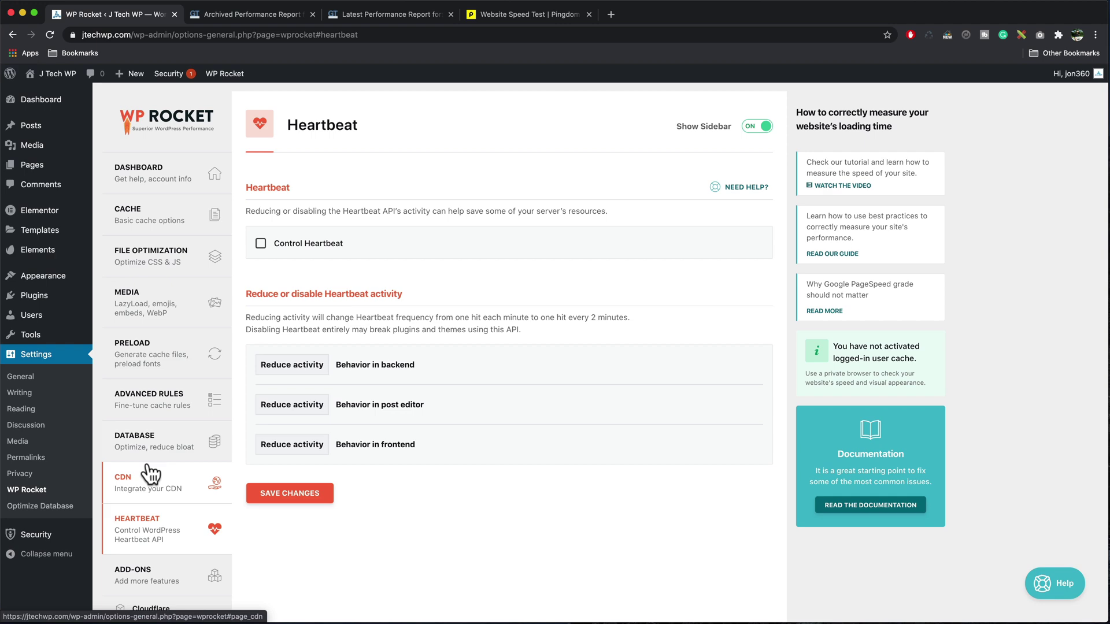
pyautogui.scroll(-3, 149, 492)
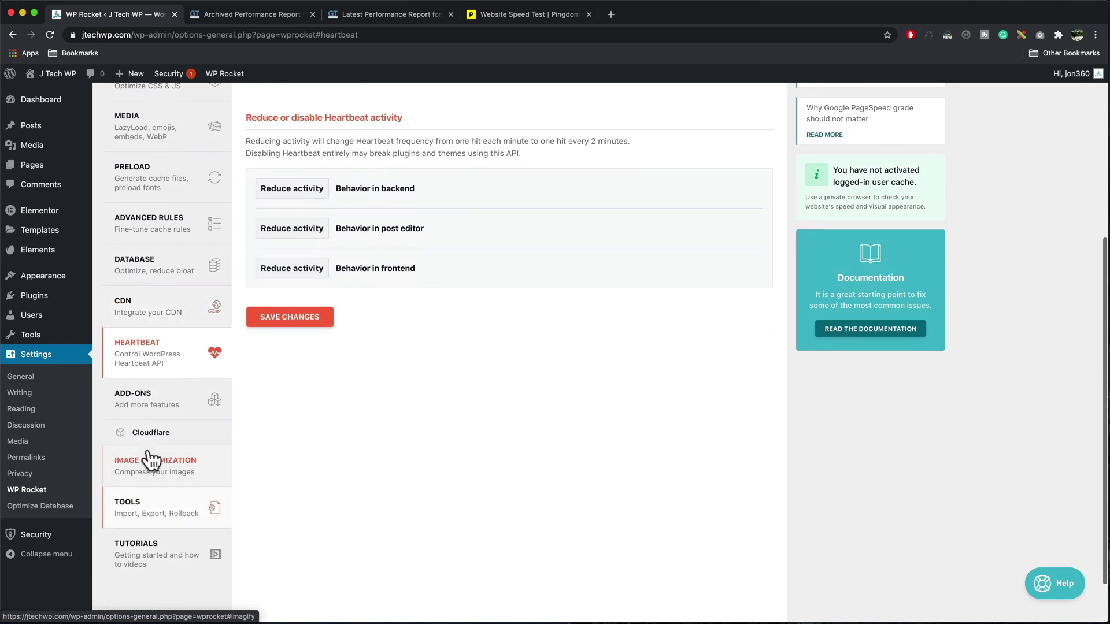
pyautogui.click(144, 399)
pyautogui.scroll(-7, 382, 446)
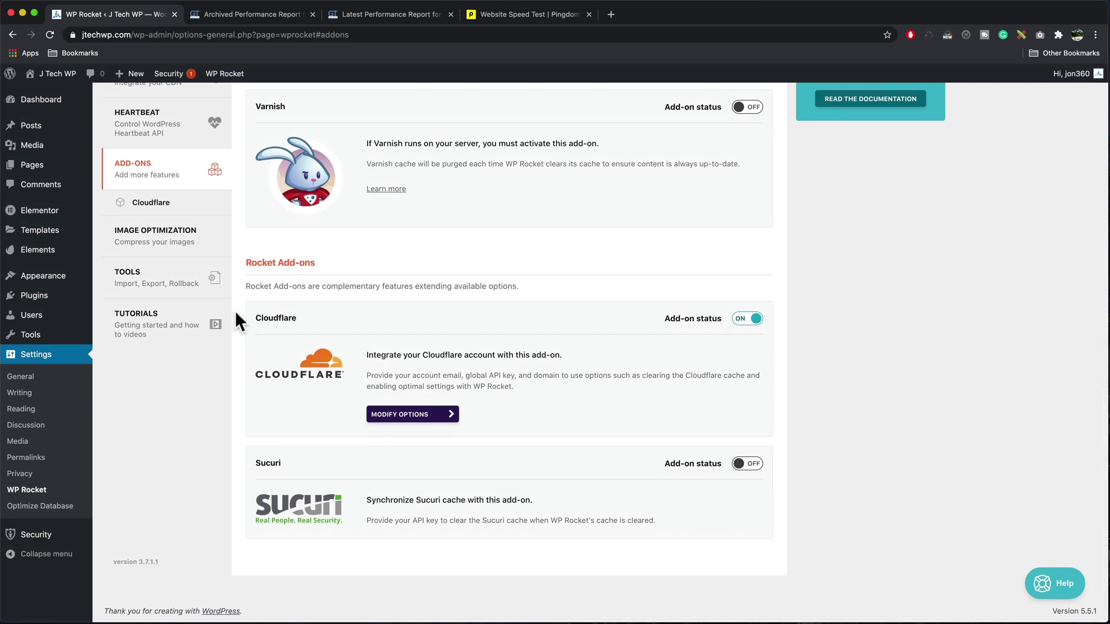
pyautogui.scroll(5, 235, 315)
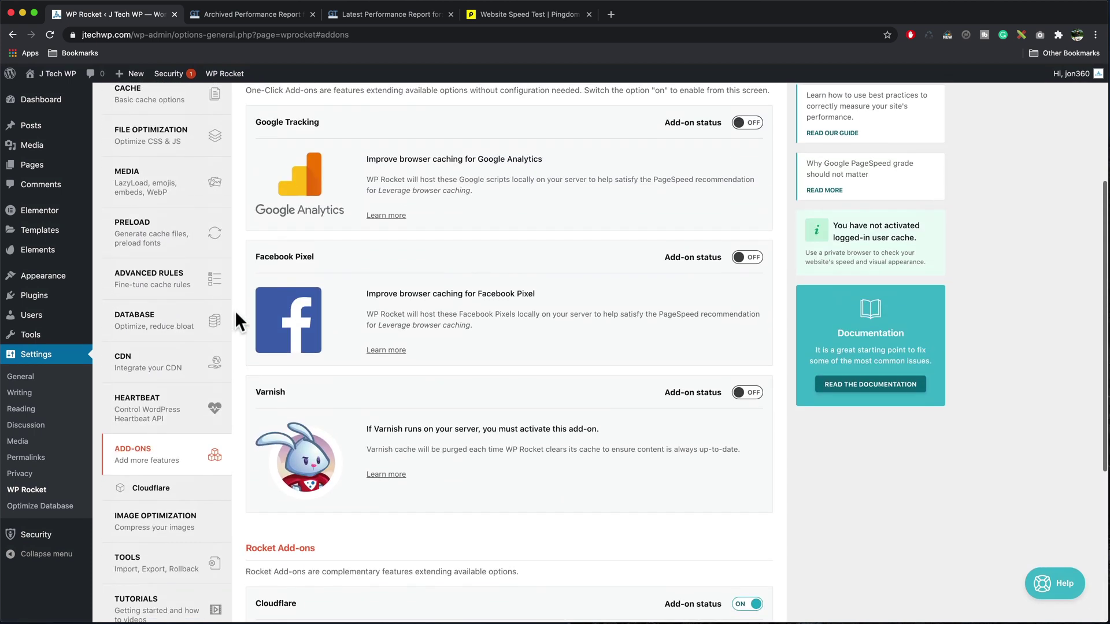
pyautogui.click(155, 522)
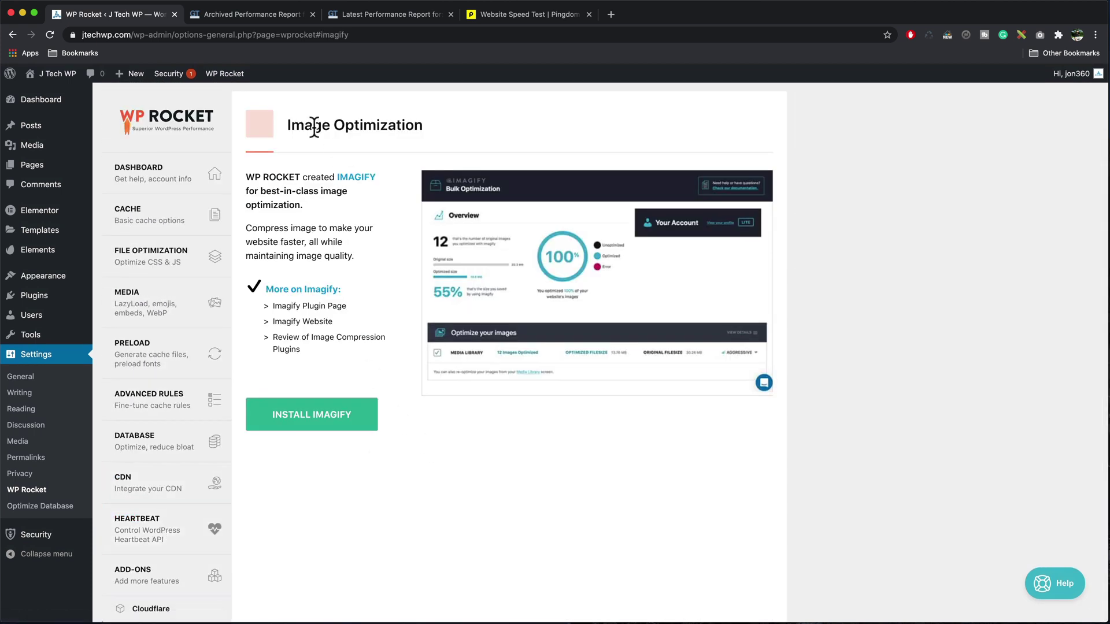
pyautogui.click(305, 426)
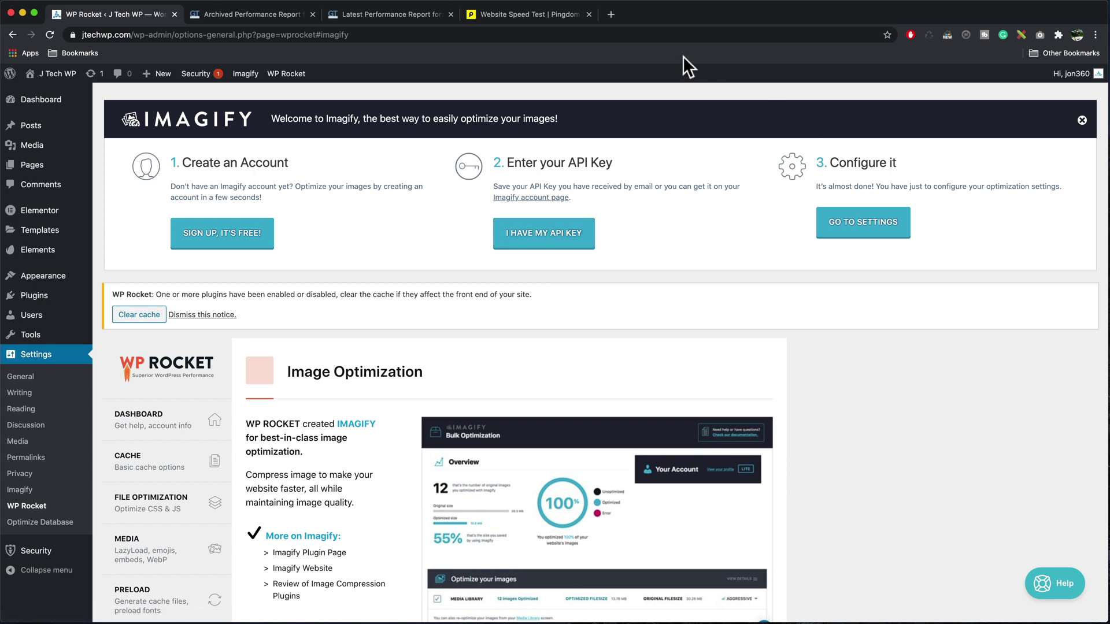
# Copy the API access token from app.imagify.io's API & Integration page, then return to WordPress.
pyautogui.click(612, 14)
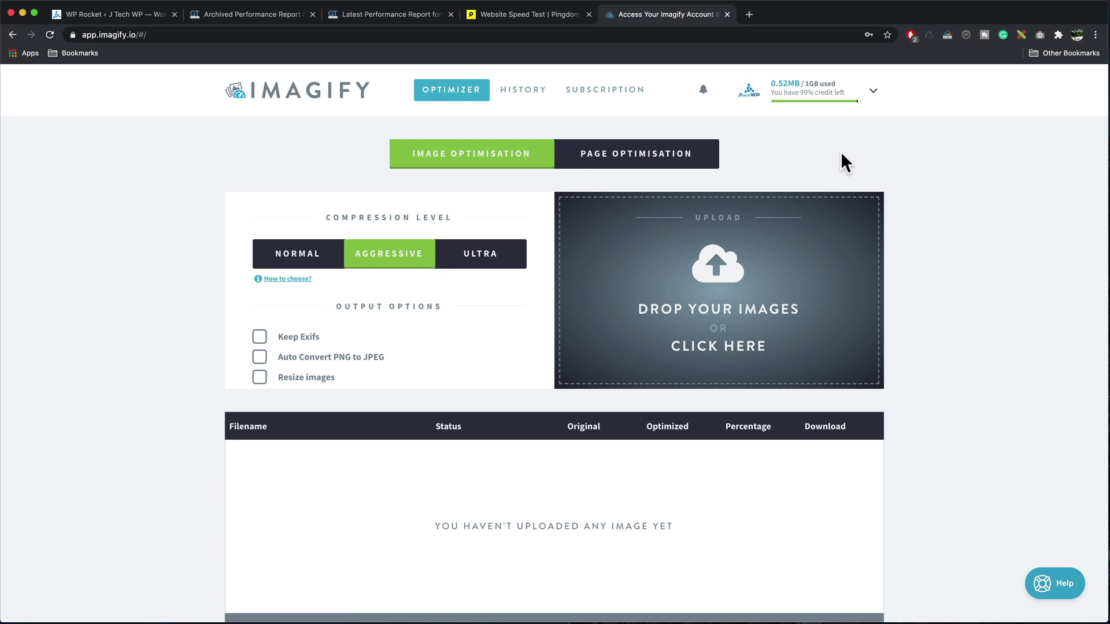
pyautogui.click(877, 103)
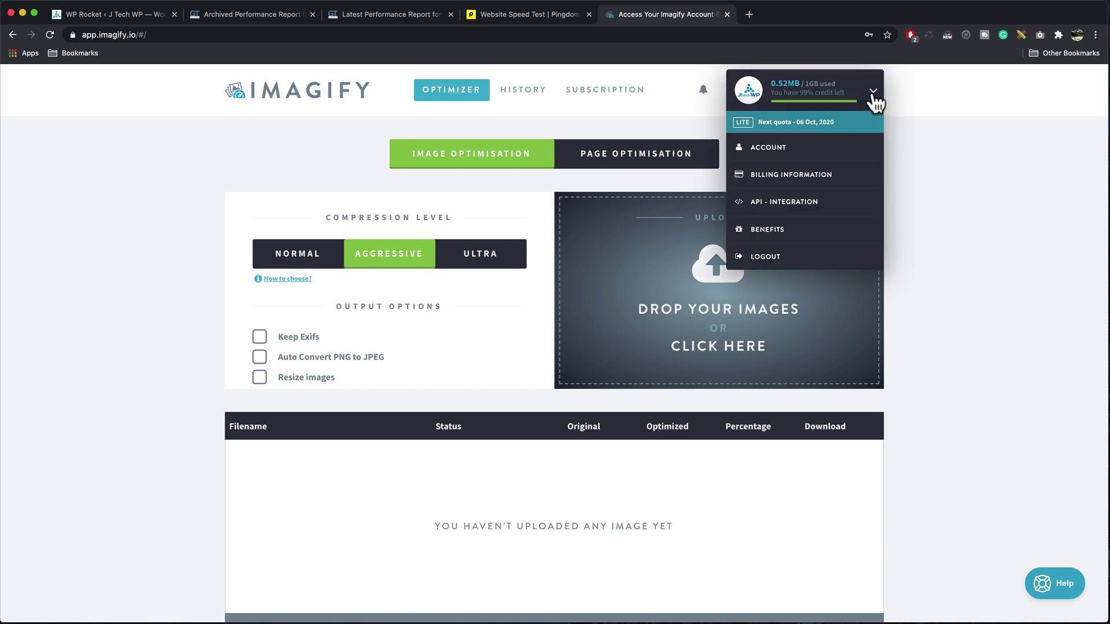
pyautogui.click(812, 213)
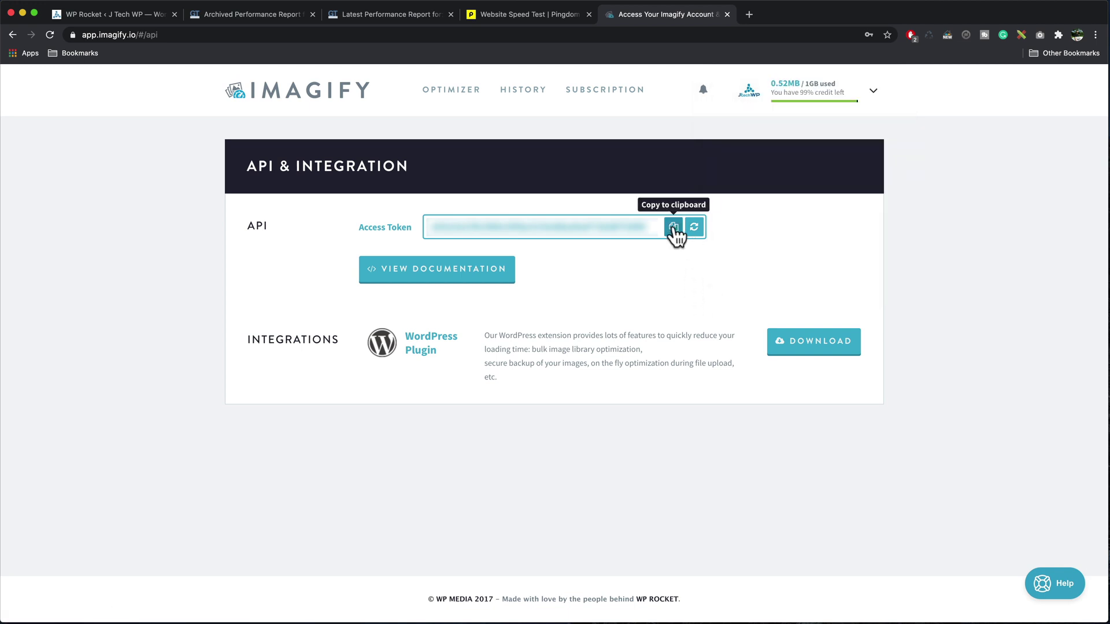
pyautogui.click(673, 228)
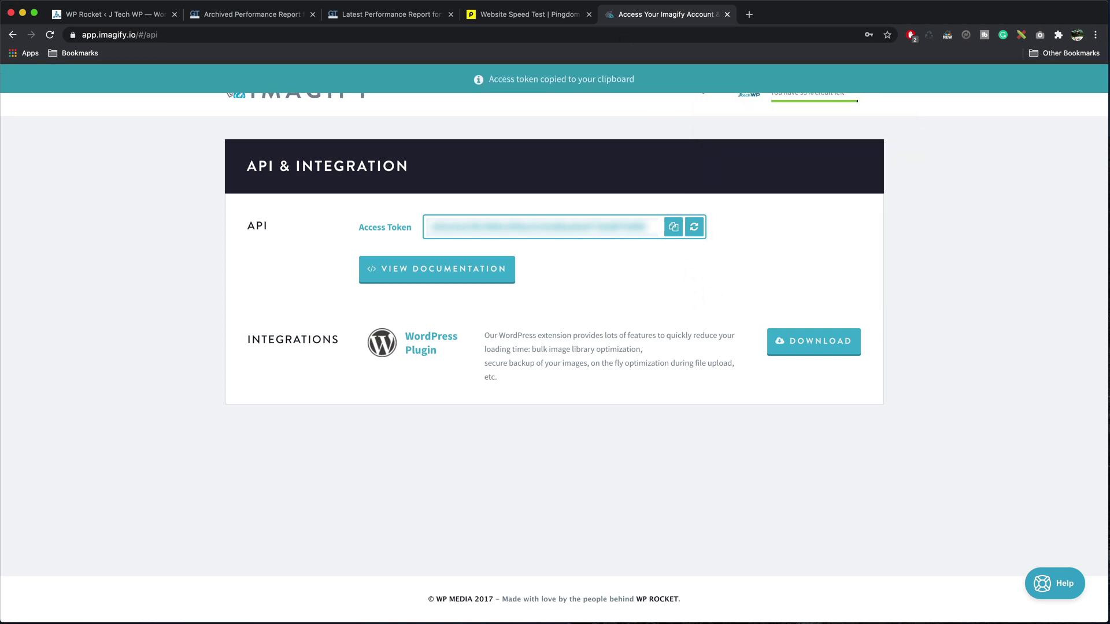
pyautogui.click(111, 13)
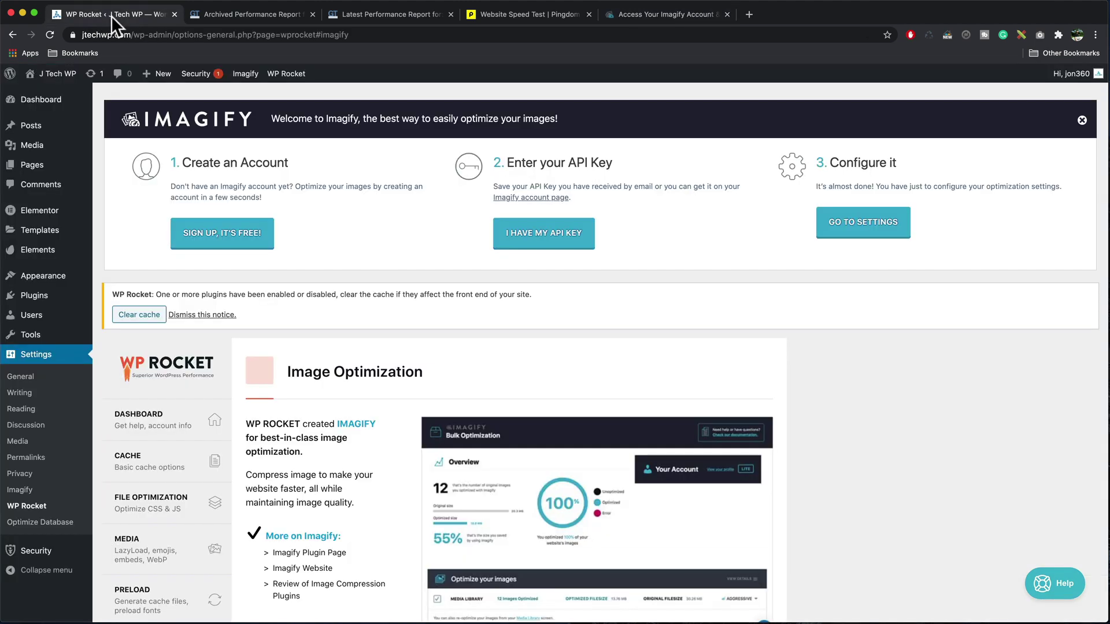
# Connect Imagify by pasting the copied API key and confirming the success message.
pyautogui.click(542, 248)
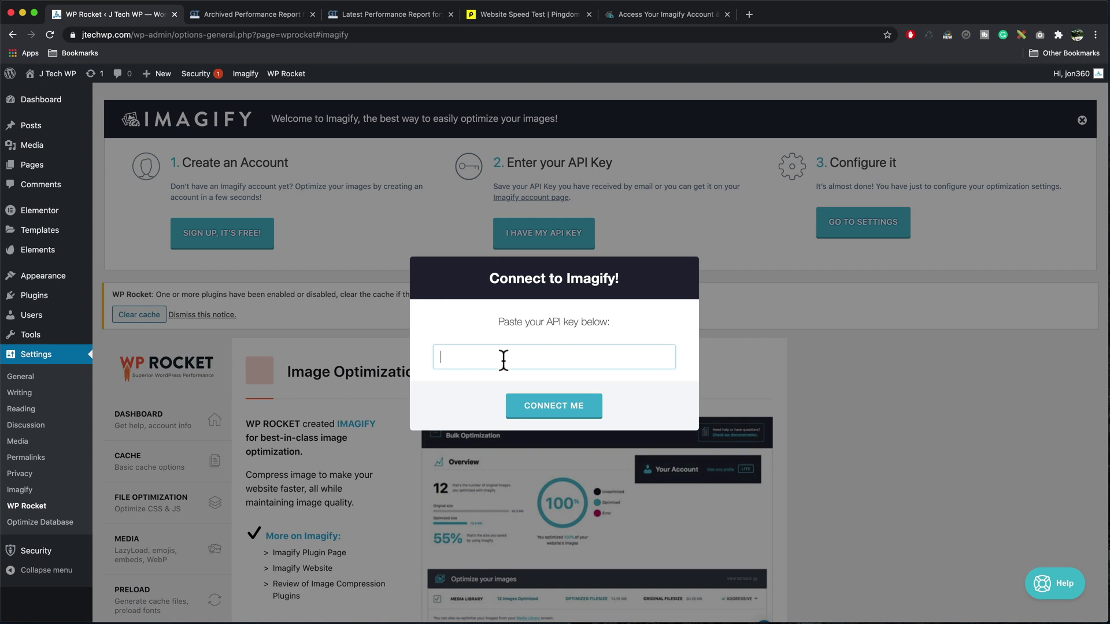
pyautogui.press('super+v')
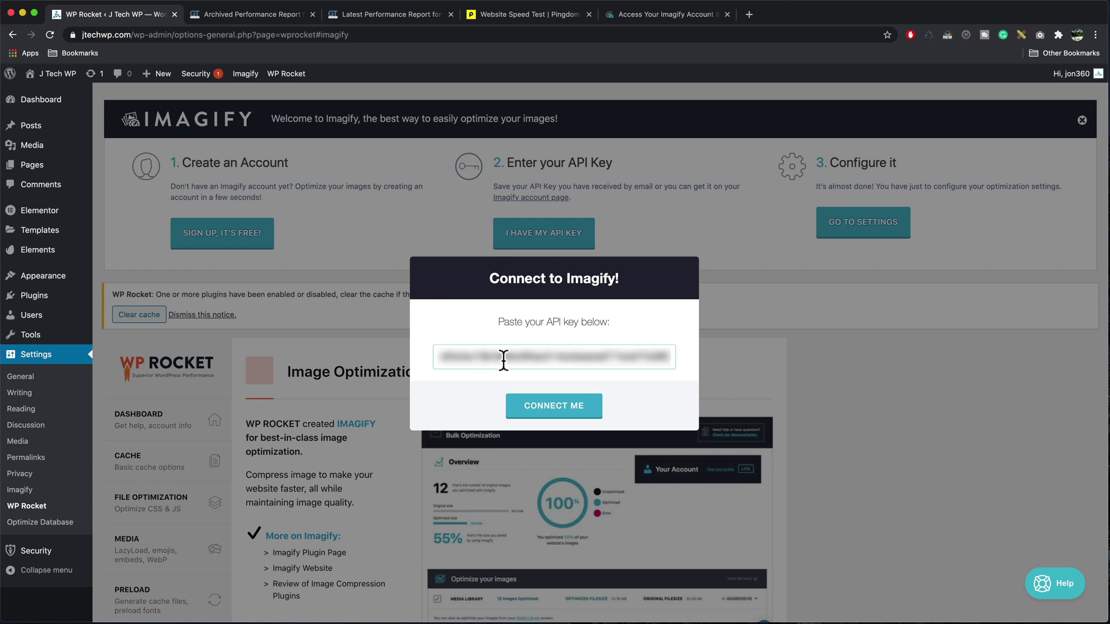
pyautogui.click(572, 411)
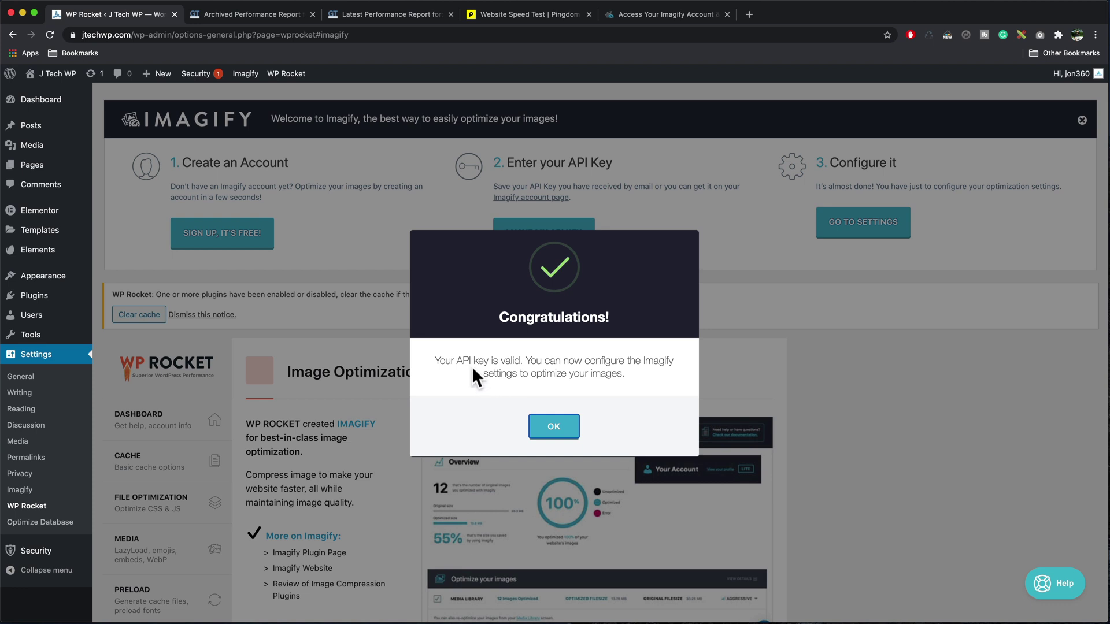
pyautogui.click(557, 433)
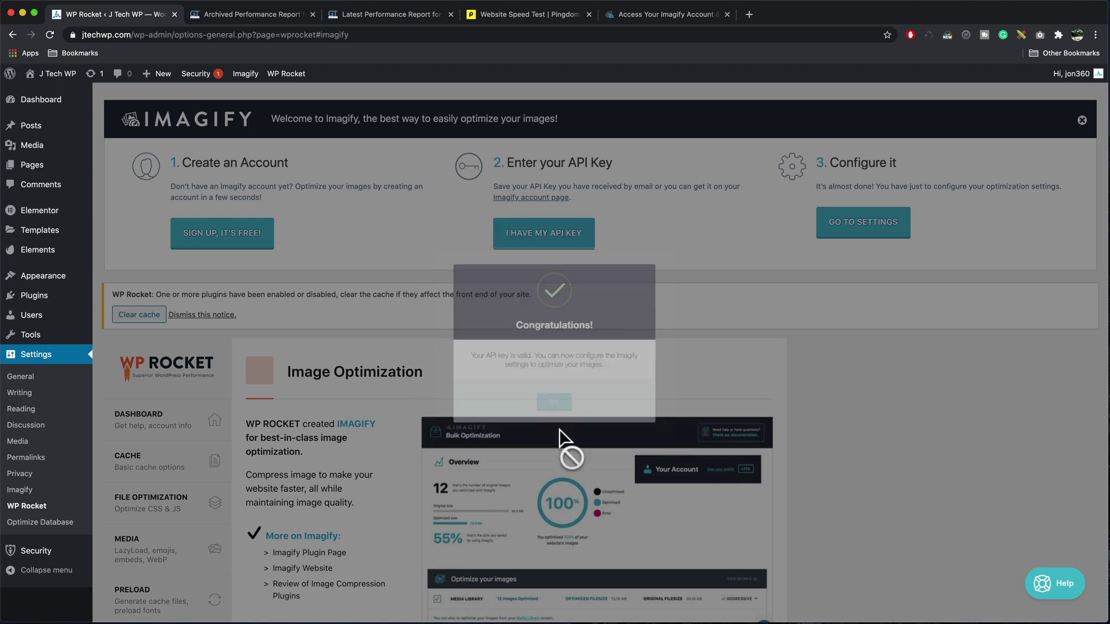
# In Imagify settings, enable 'Display images in webp format'.
pyautogui.click(862, 234)
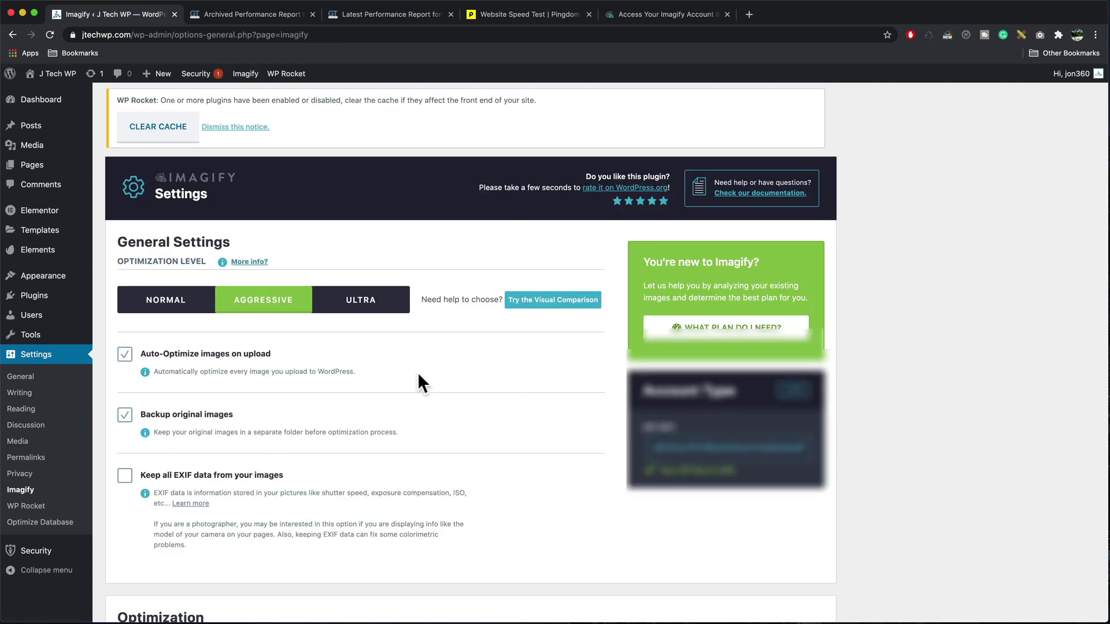
pyautogui.scroll(-1, 418, 380)
pyautogui.scroll(-2, 419, 382)
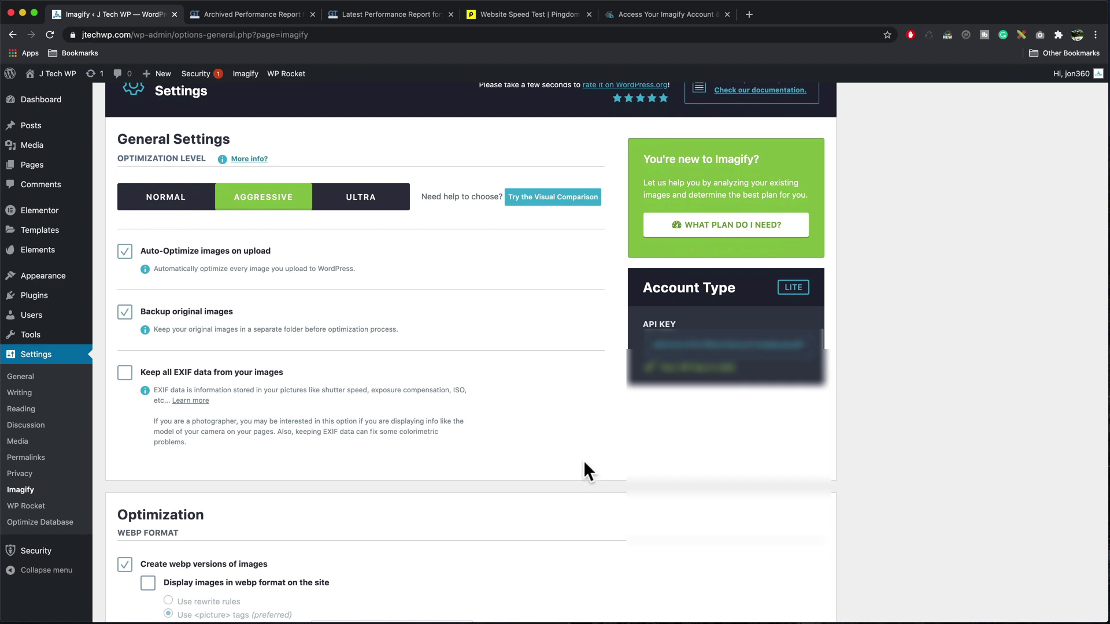
pyautogui.scroll(-10, 584, 460)
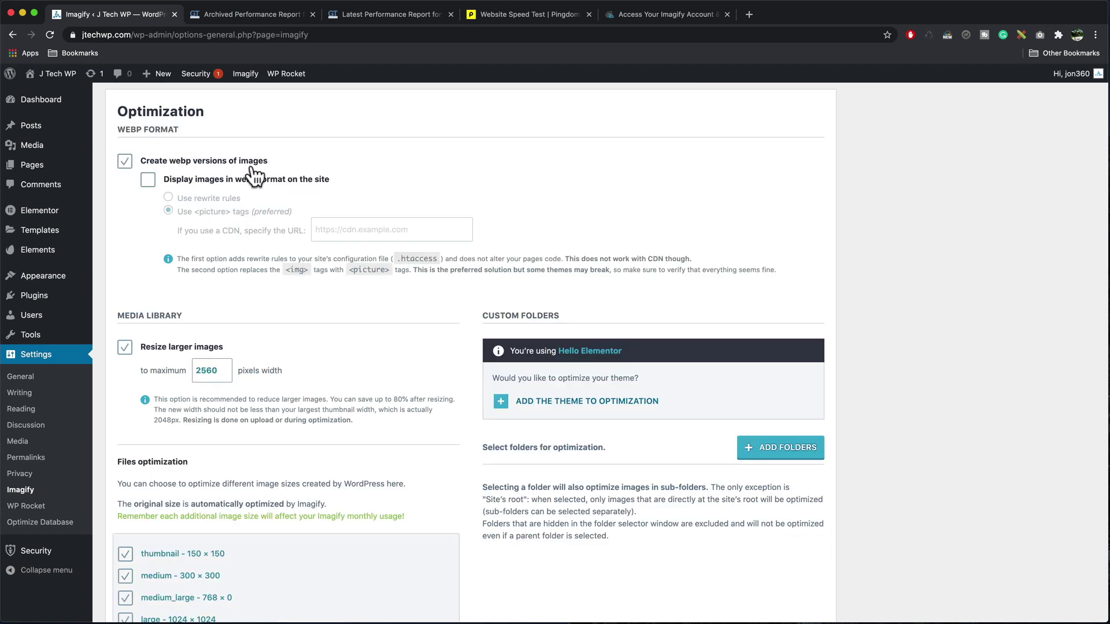
pyautogui.click(147, 184)
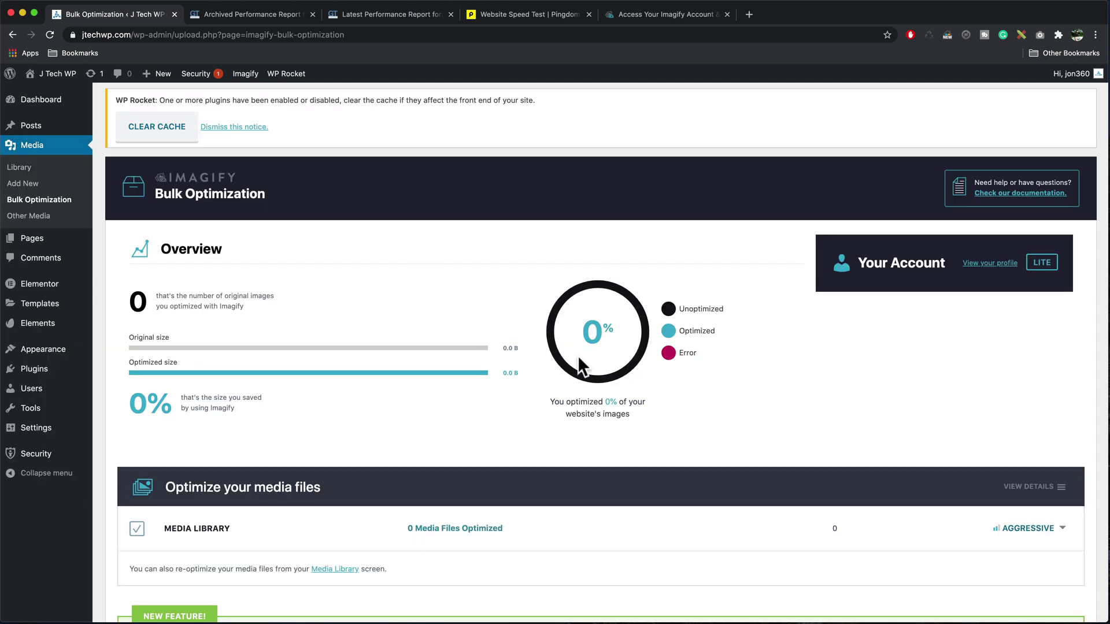
pyautogui.scroll(-3, 577, 355)
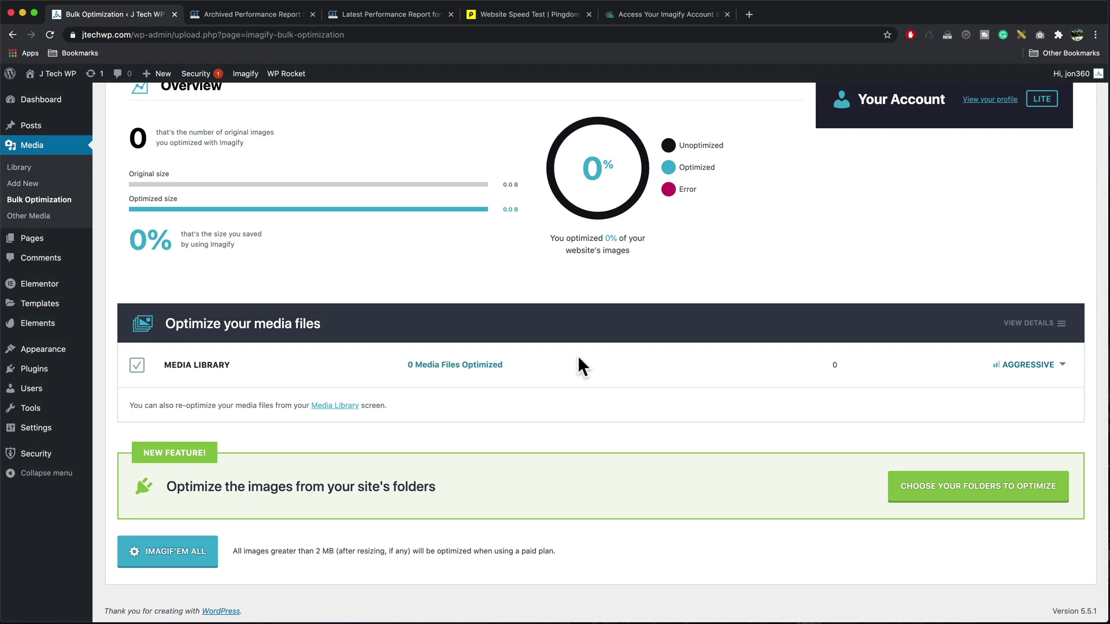
# Bulk-optimize all media images with Imagify, reaching 100% optimized and 75% size saved.
pyautogui.click(165, 553)
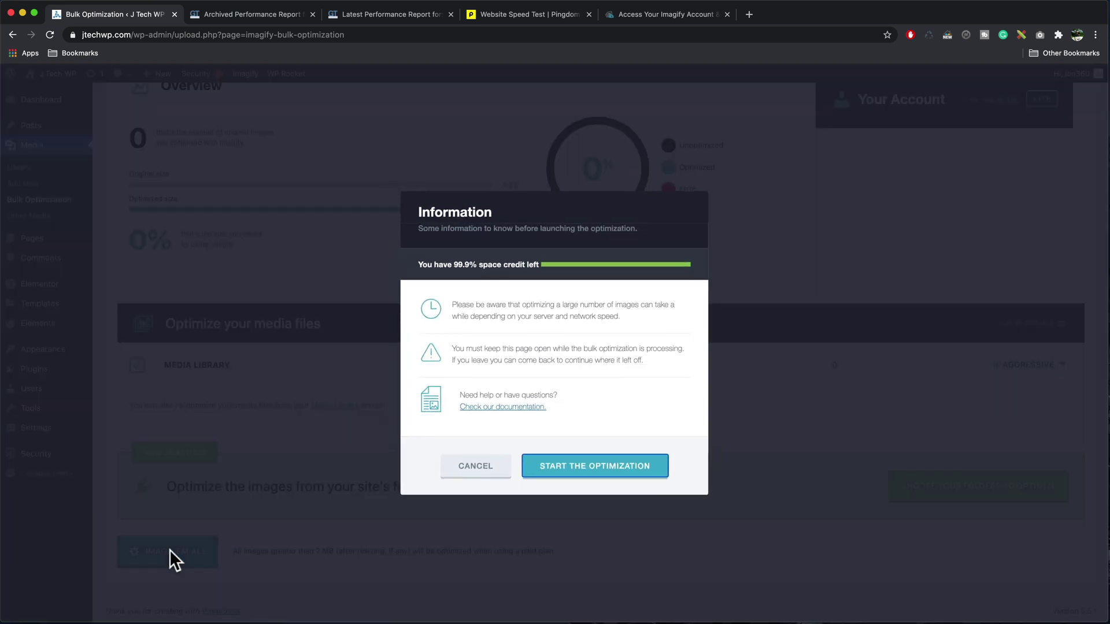
pyautogui.click(587, 473)
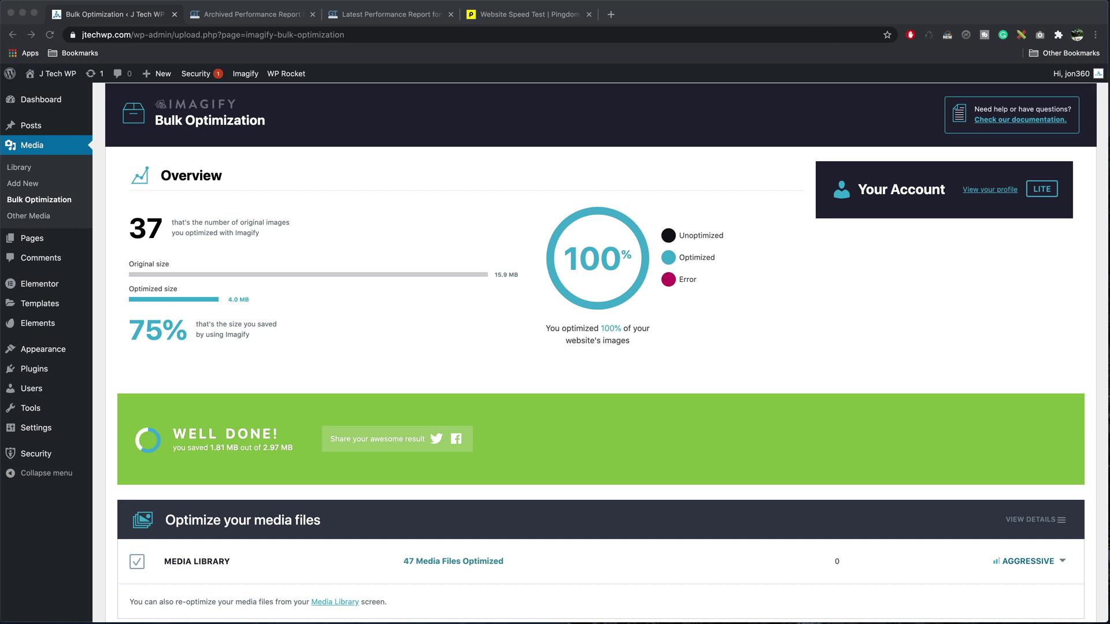
# In GTmetrix, expand Serve scaled images and compare the logo's original size with its 471x107 display.
pyautogui.press('super+3')
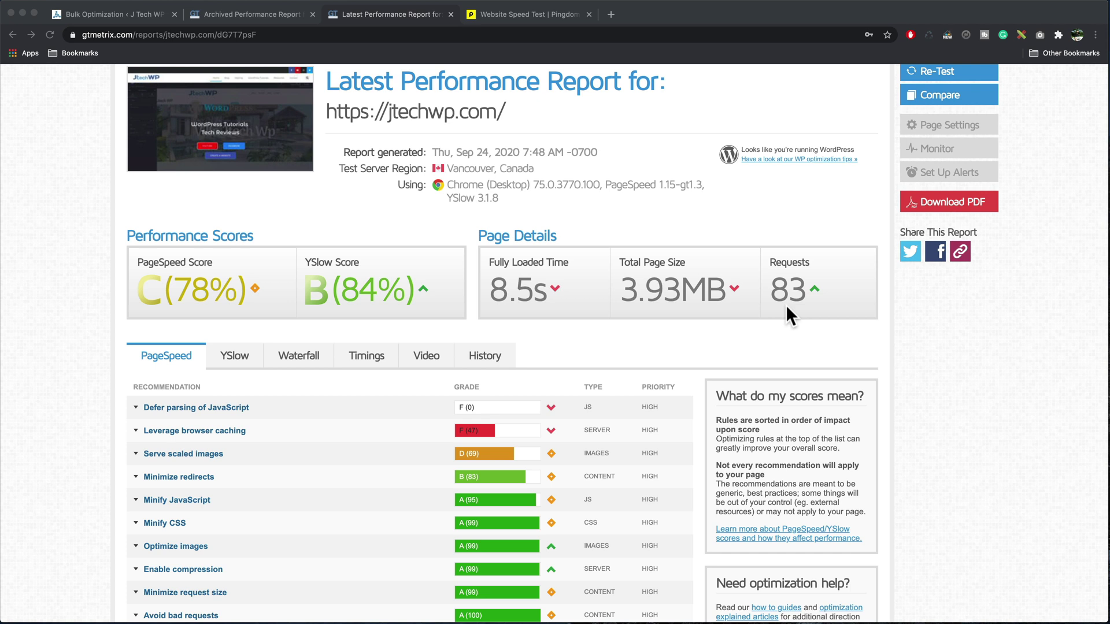
pyautogui.click(135, 451)
pyautogui.click(136, 453)
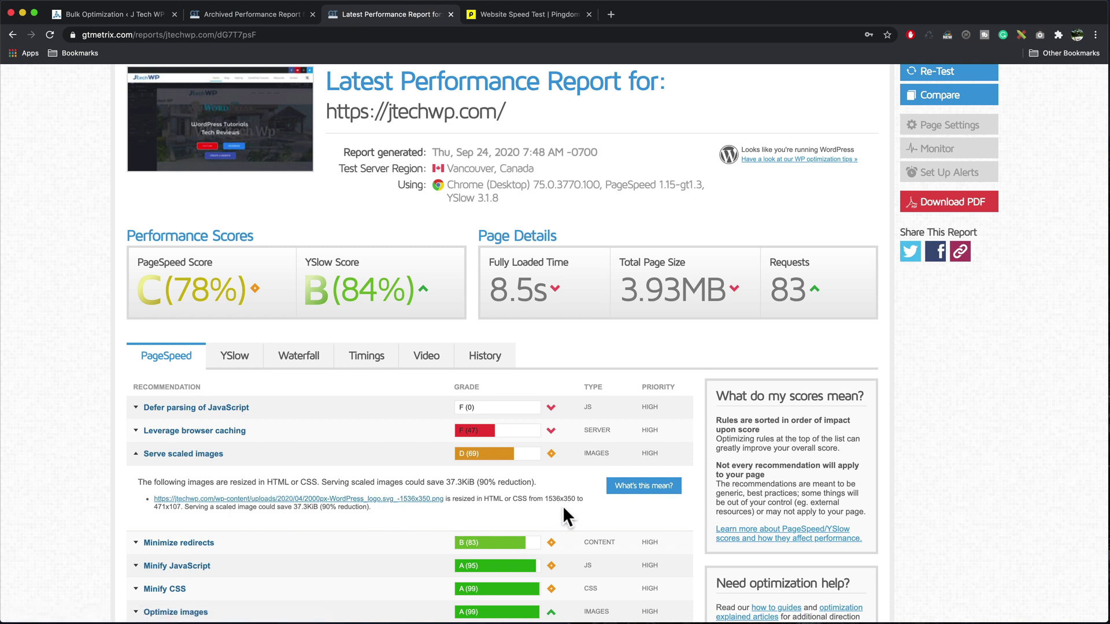
pyautogui.moveTo(542, 499); pyautogui.dragTo(570, 497)
pyautogui.moveTo(154, 507); pyautogui.dragTo(181, 508)
# Review the Leverage browser caching list, then expand the Defer parsing of JavaScript details.
pyautogui.click(139, 431)
pyautogui.scroll(-3, 295, 511)
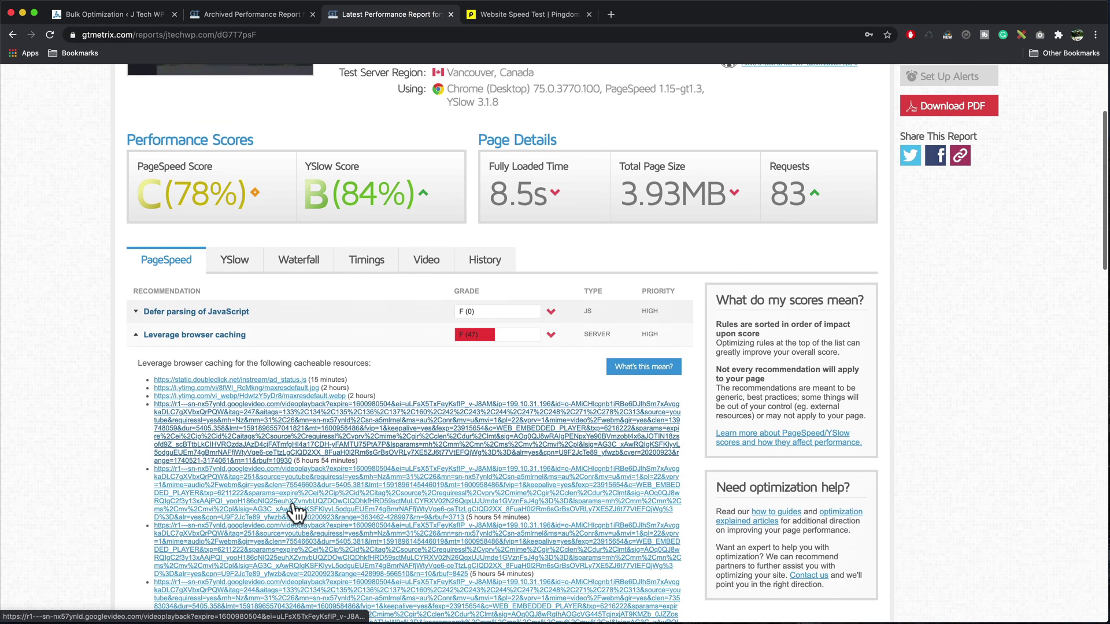
pyautogui.scroll(-2, 295, 512)
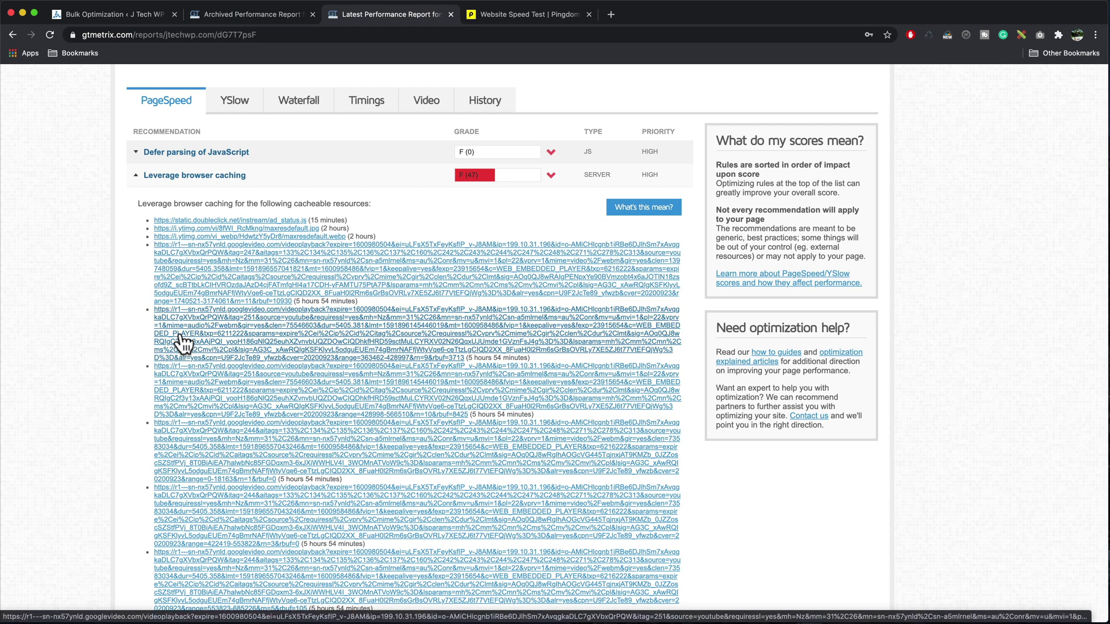
pyautogui.scroll(2, 184, 344)
pyautogui.click(140, 314)
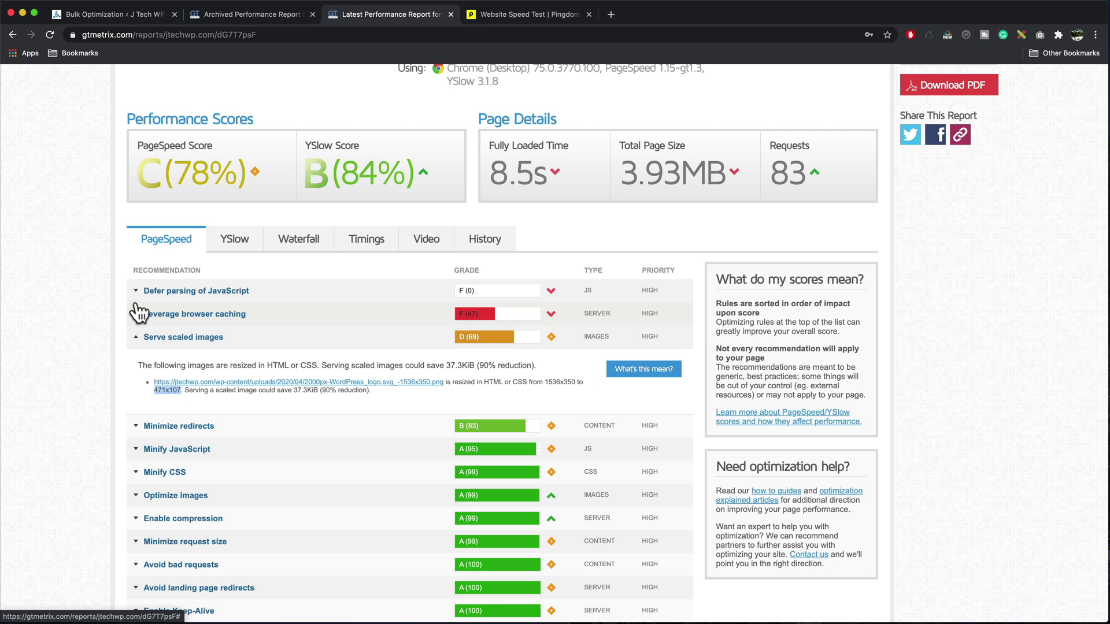
pyautogui.click(137, 292)
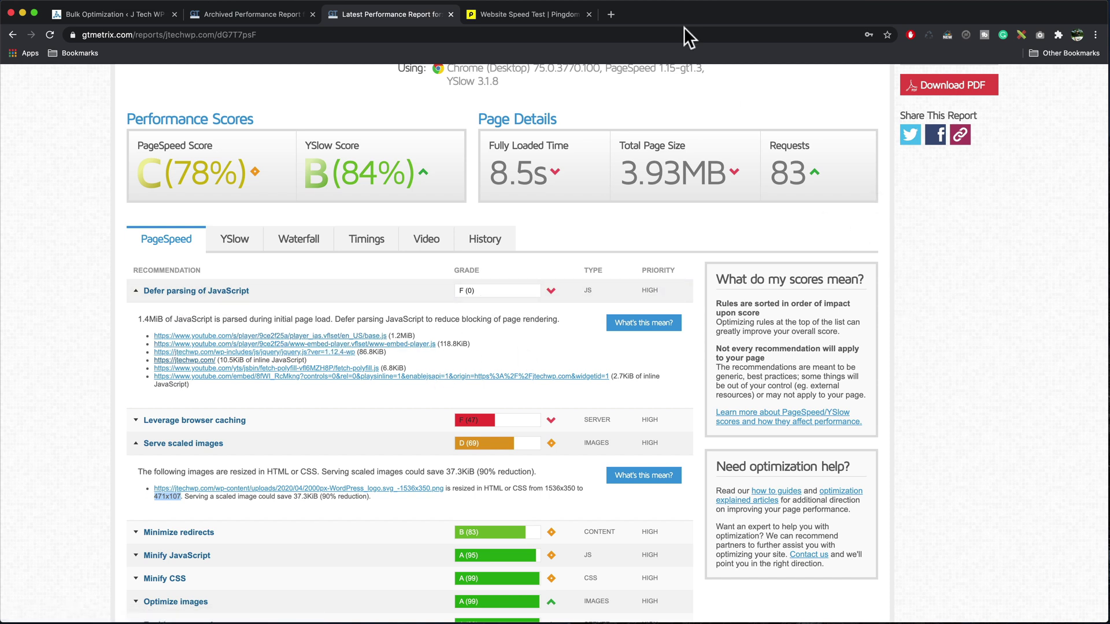
# In Elementor, switch the homepage hero background from video to a classic laptop image and update.
pyautogui.click(90, 20)
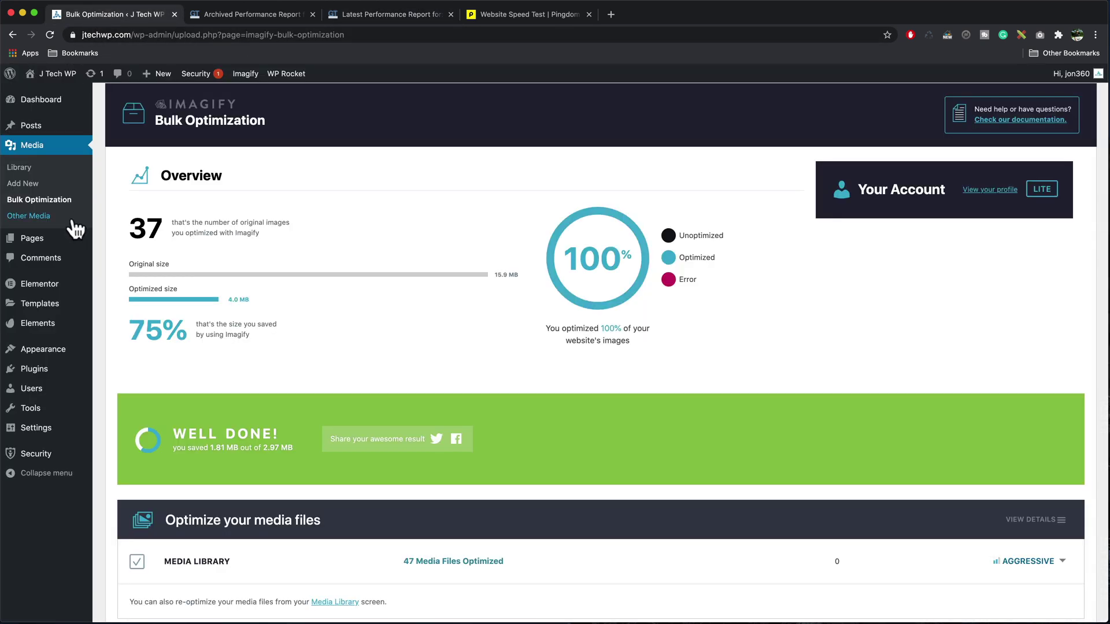
pyautogui.click(40, 240)
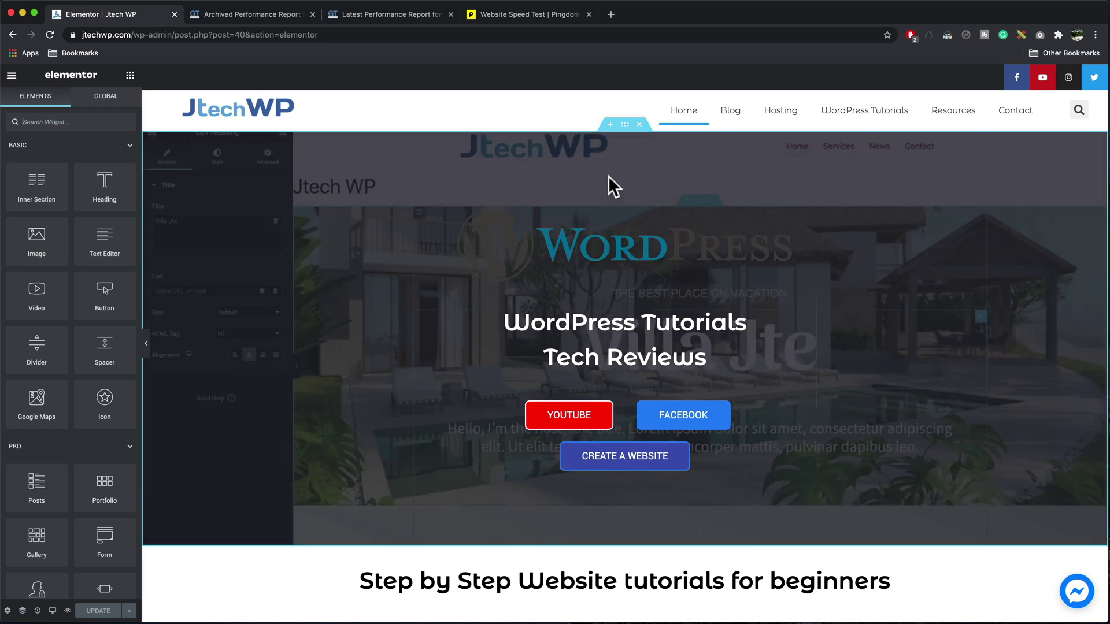
pyautogui.click(625, 125)
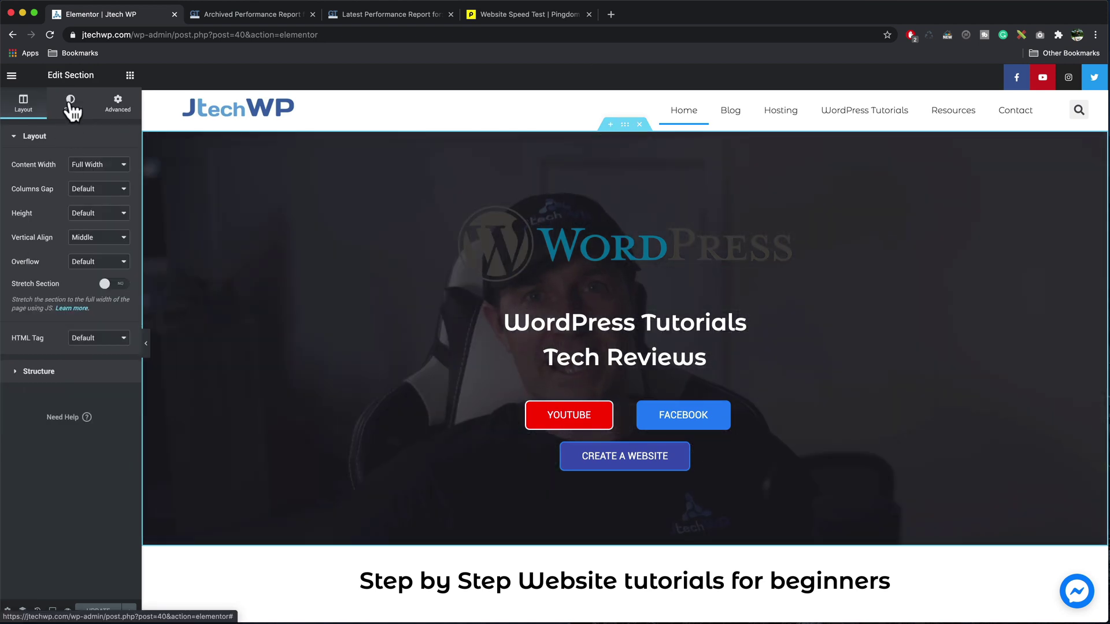
pyautogui.click(70, 104)
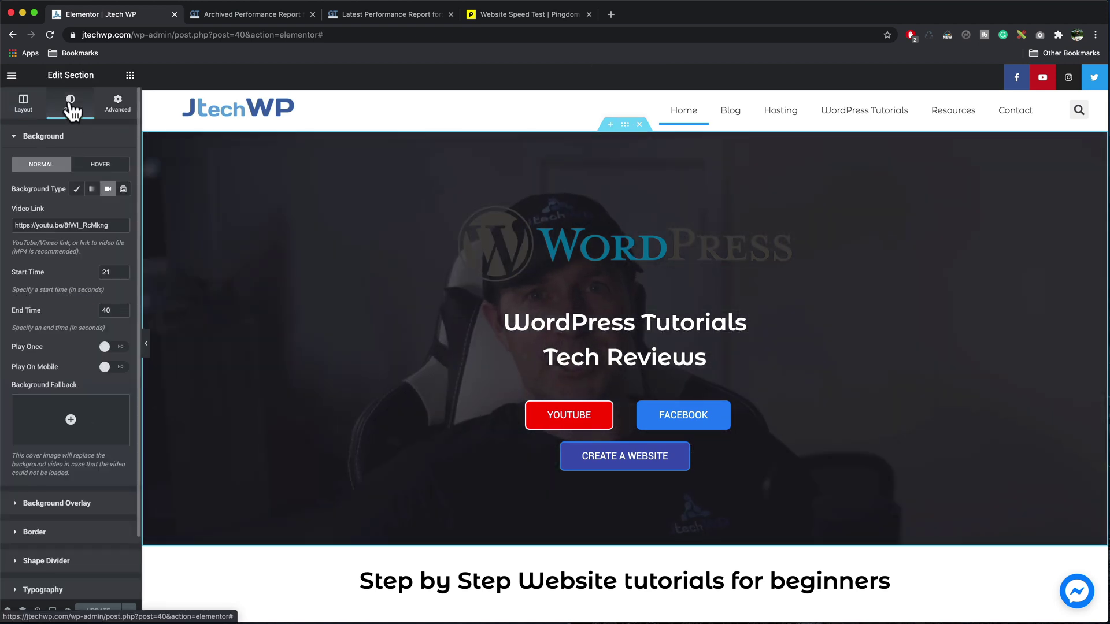
pyautogui.click(77, 190)
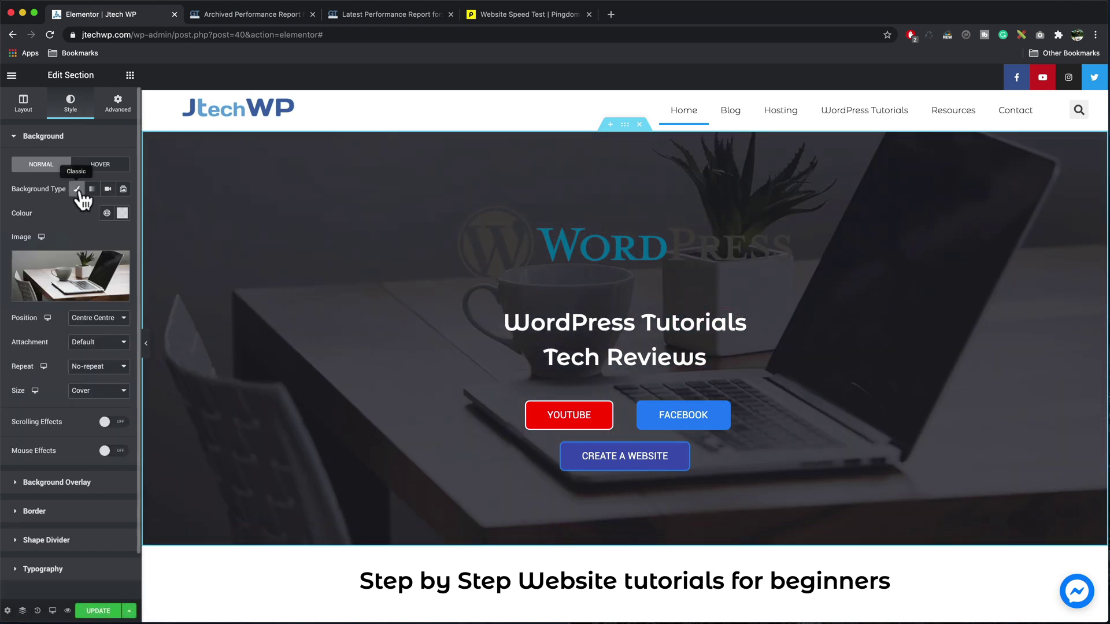
pyautogui.click(95, 610)
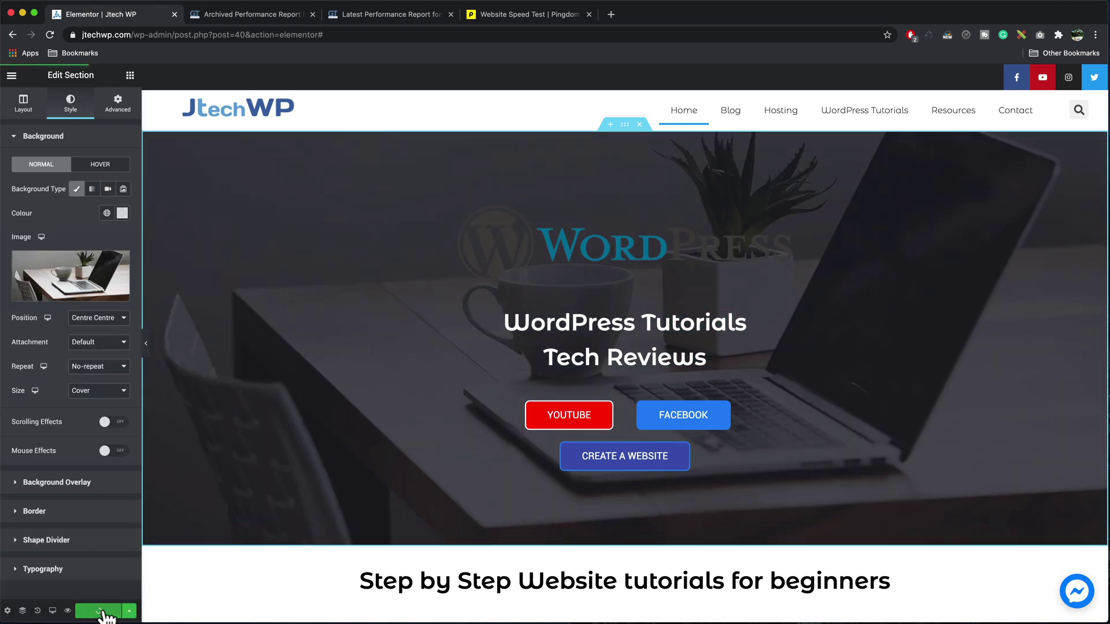
pyautogui.click(430, 21)
pyautogui.scroll(5, 743, 232)
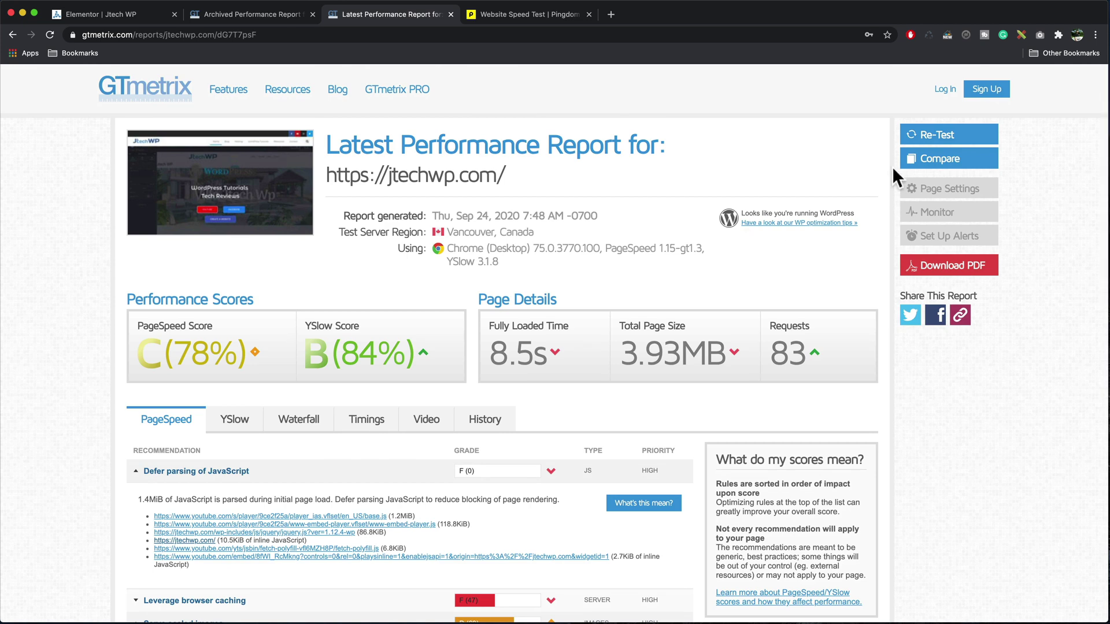
# Rerun the GTmetrix test, highlight the 1.19MB total page size and expand Serve scaled images.
pyautogui.click(953, 139)
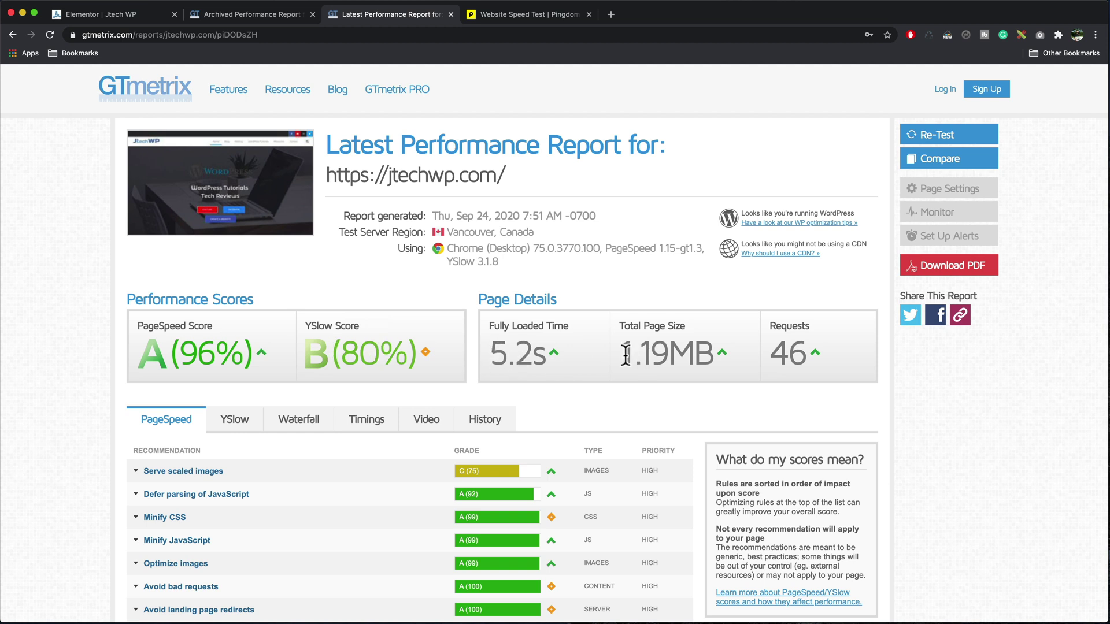
pyautogui.moveTo(620, 354); pyautogui.dragTo(699, 352)
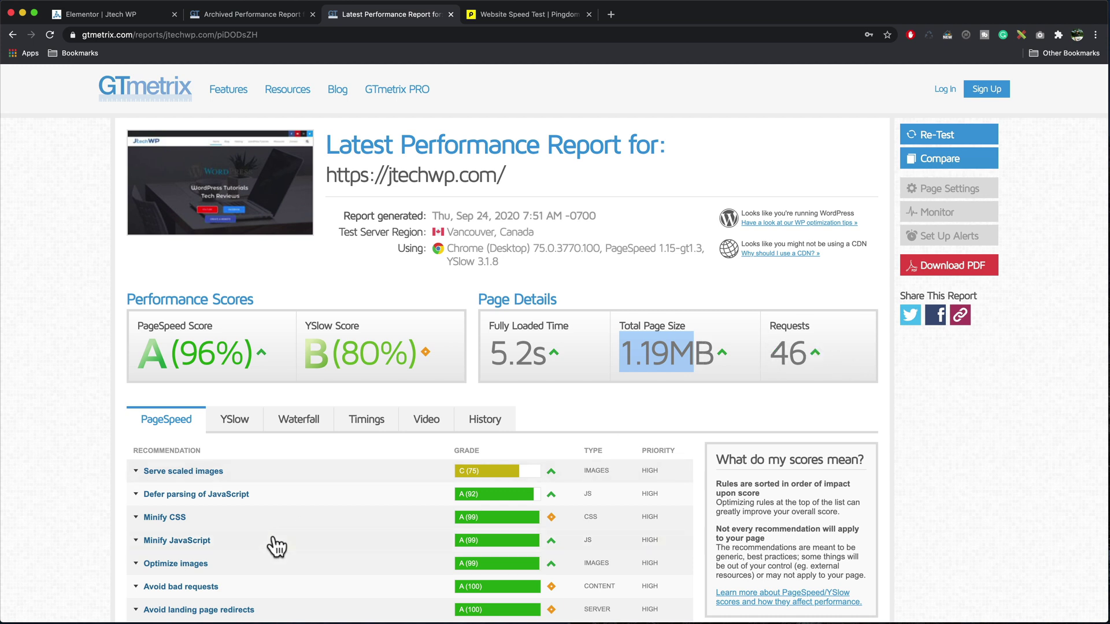
pyautogui.click(136, 472)
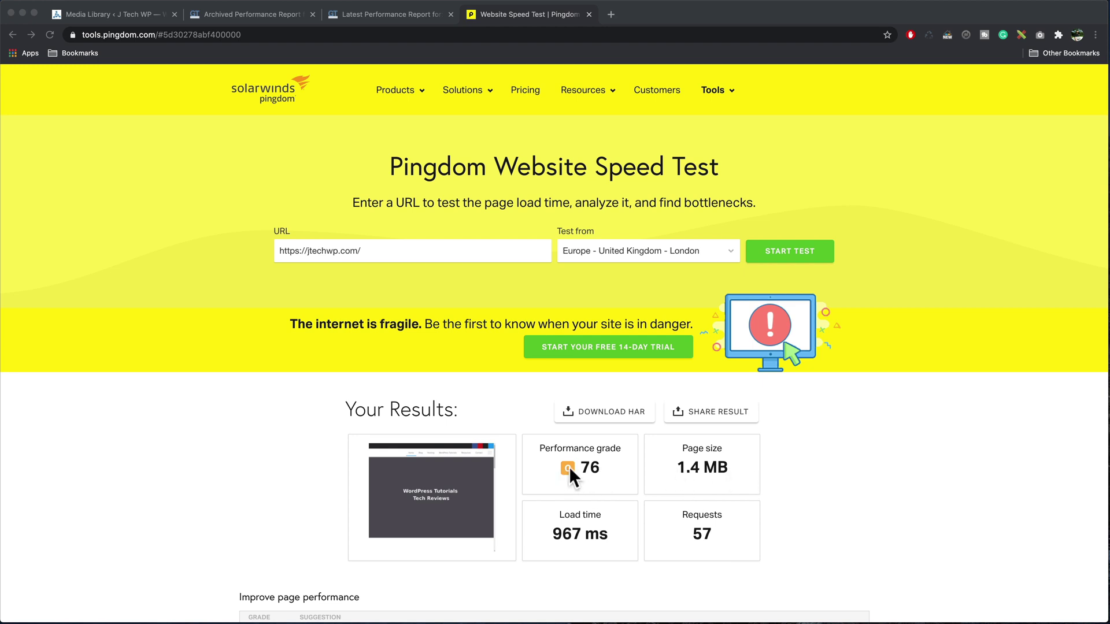
# Scroll through Pingdom's jtechwp.com breakdown, where images are the largest content at 707.8 KB.
pyautogui.scroll(-8, 858, 457)
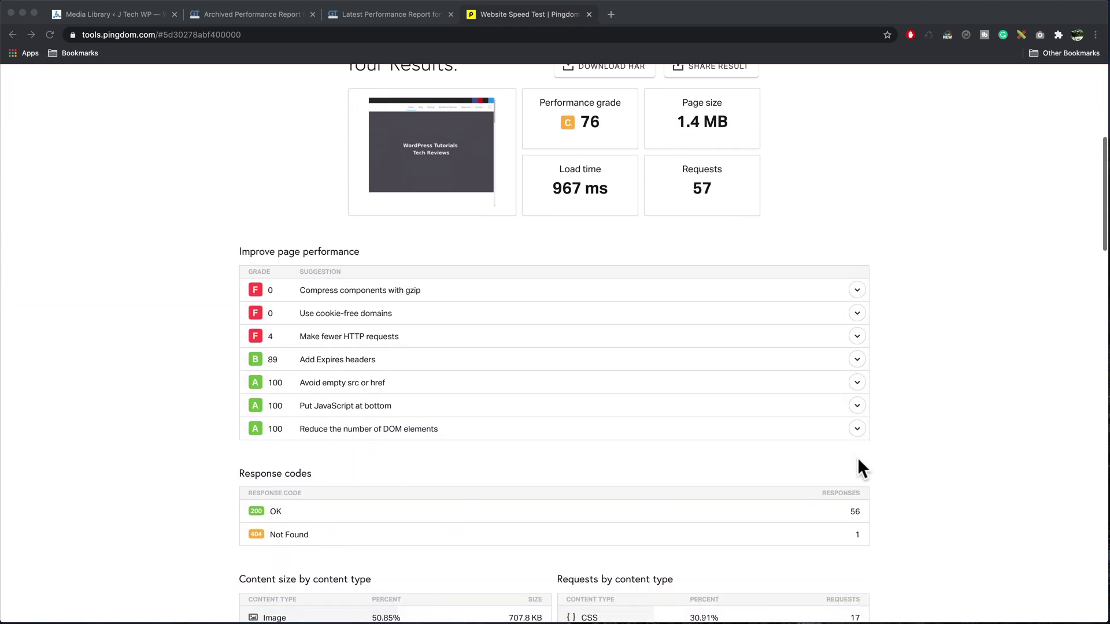
pyautogui.scroll(-6, 858, 457)
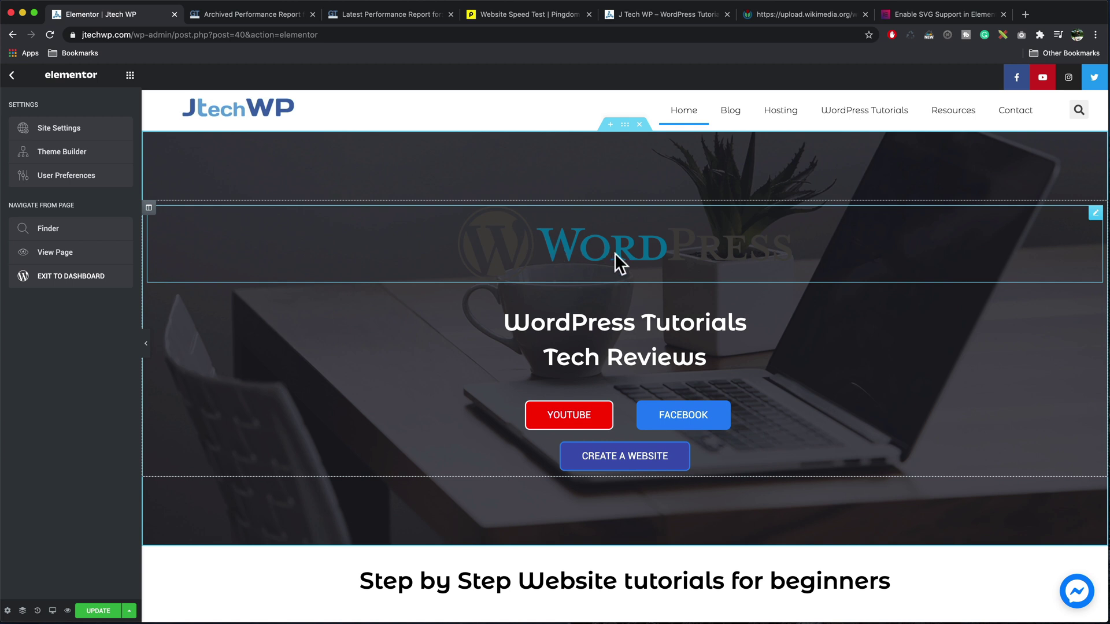
# Check the WordPress logo SVG file, then add an Icon widget above the hero logo in Elementor.
pyautogui.click(808, 14)
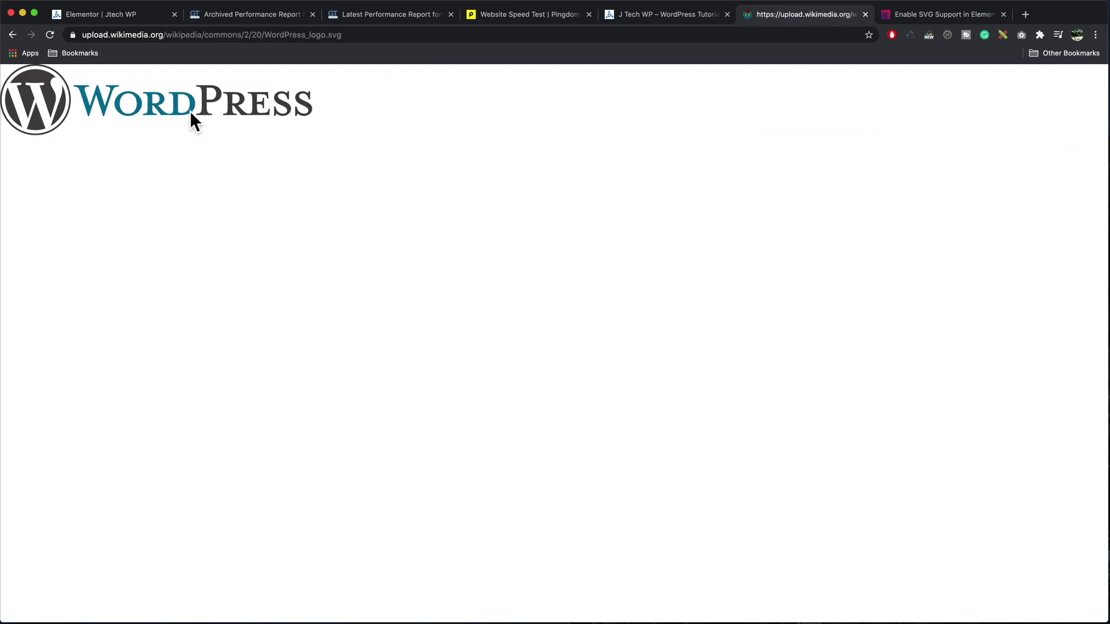
pyautogui.click(83, 17)
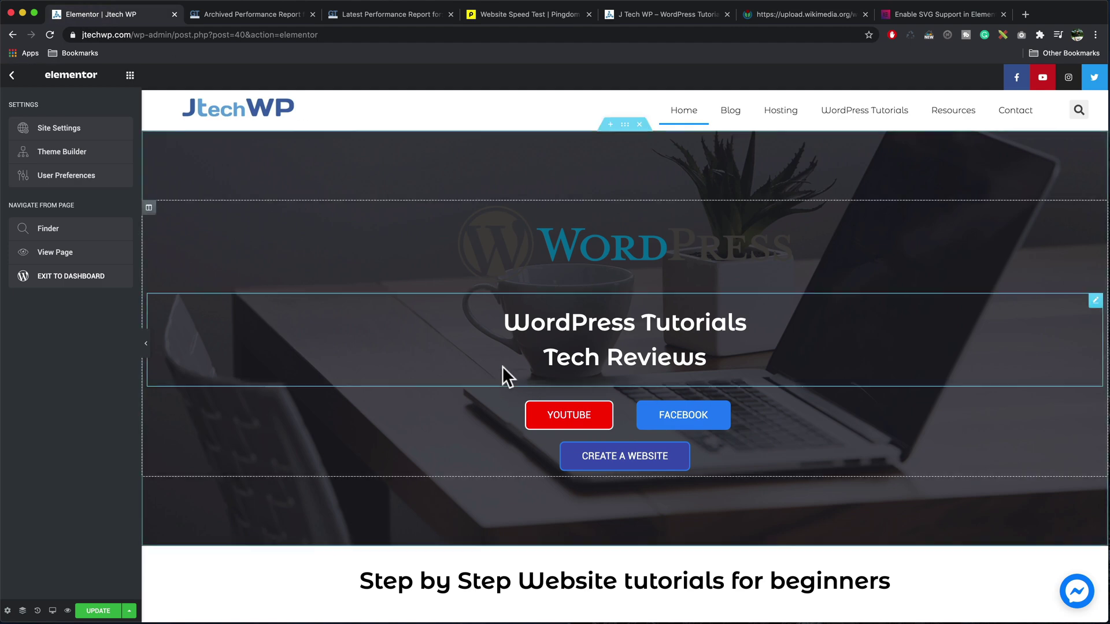
pyautogui.click(13, 76)
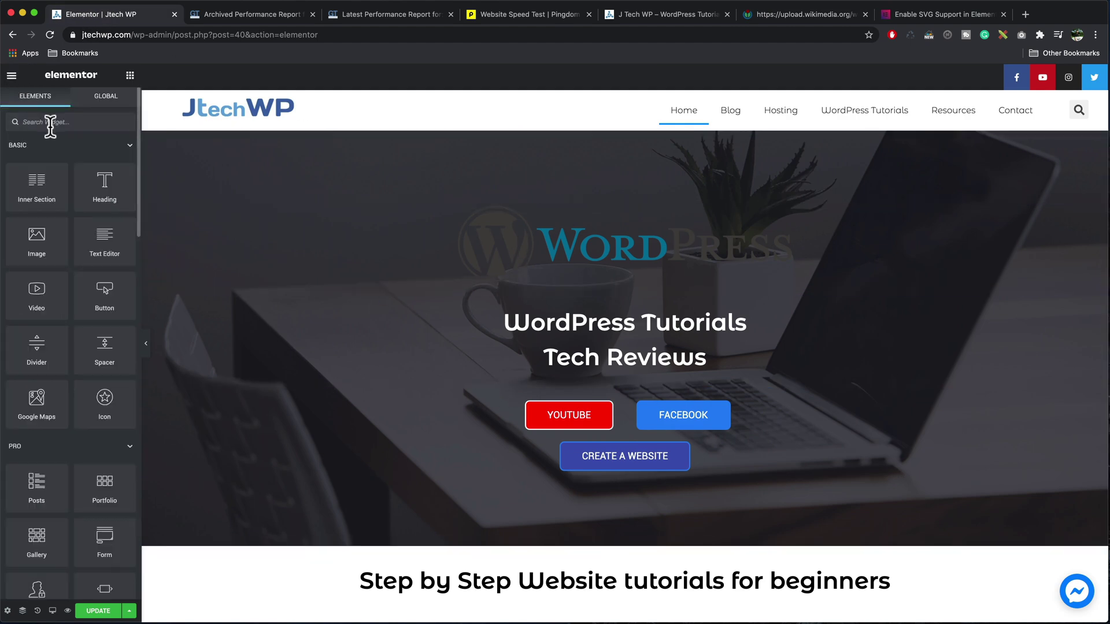
pyautogui.write('icon')
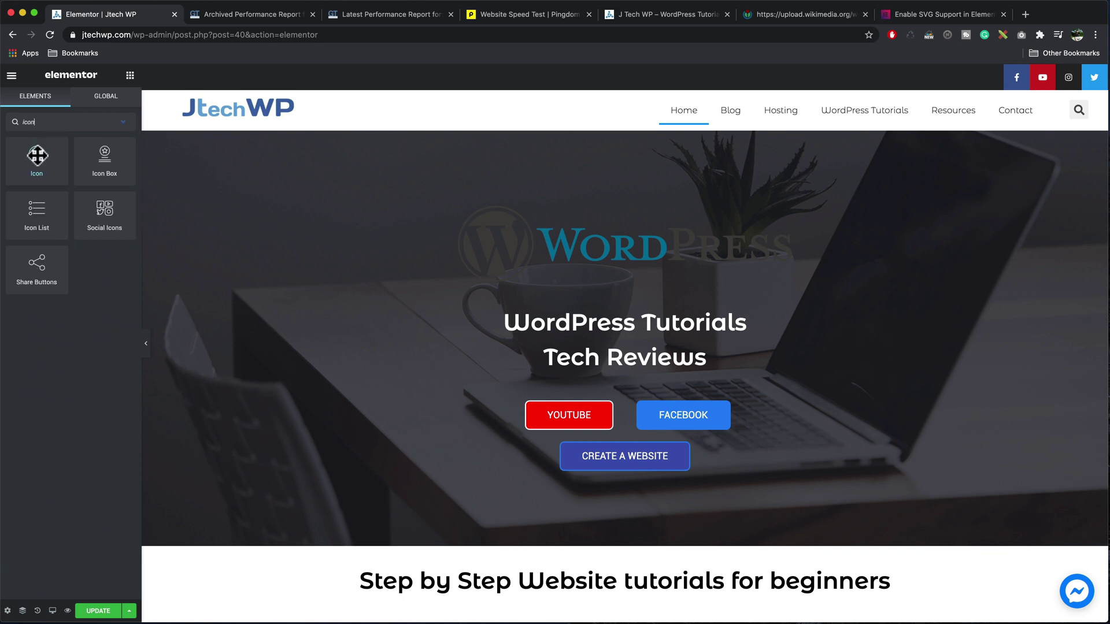
pyautogui.moveTo(37, 155); pyautogui.dragTo(495, 220)
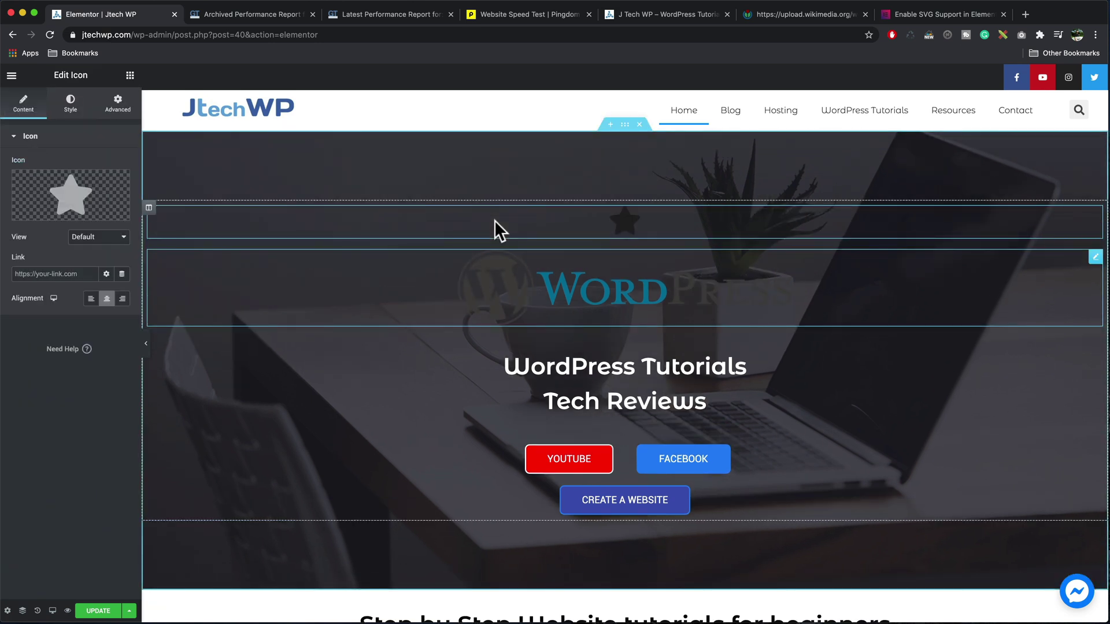
# Enable SVG uploads and insert WordPress_logo.svg as the icon's custom SVG.
pyautogui.moveTo(72, 202)
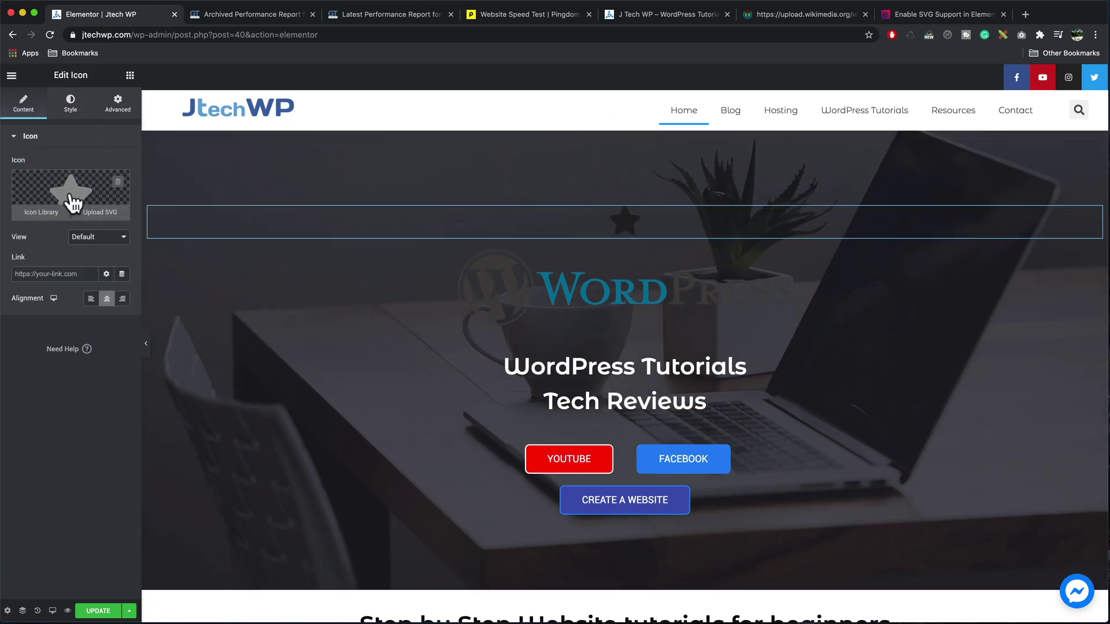
pyautogui.click(106, 214)
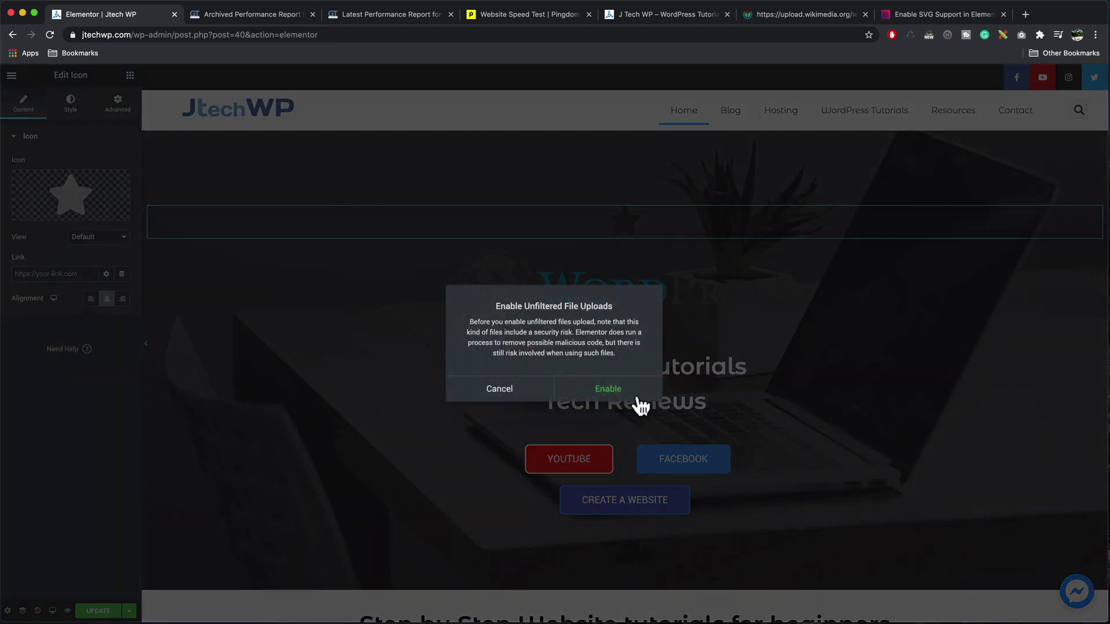
pyautogui.click(609, 393)
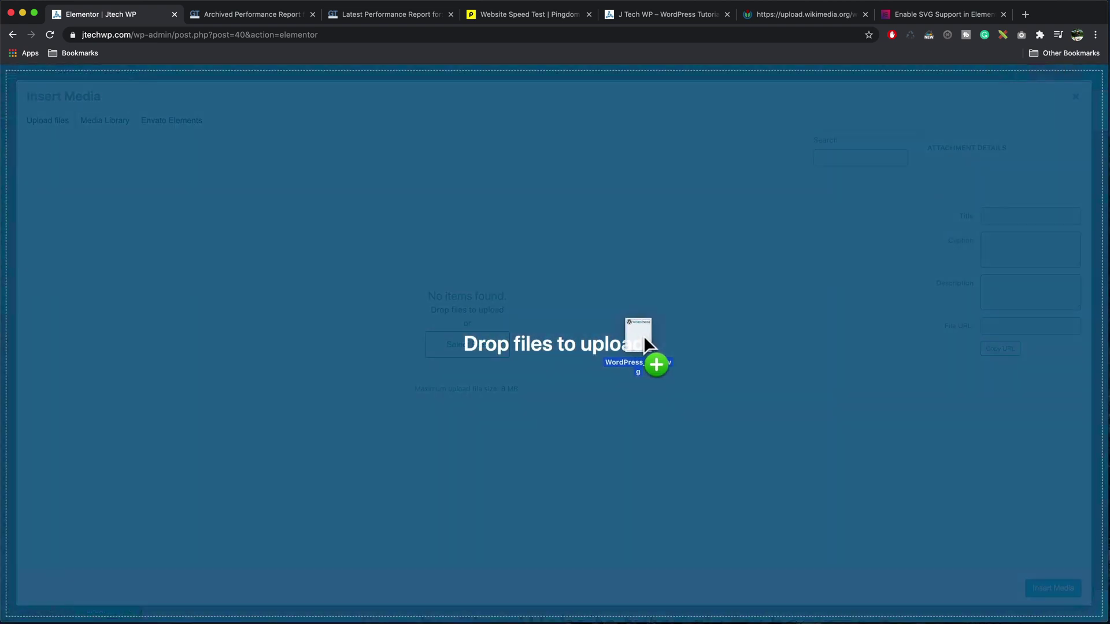
pyautogui.moveTo(643, 335); pyautogui.dragTo(634, 338)
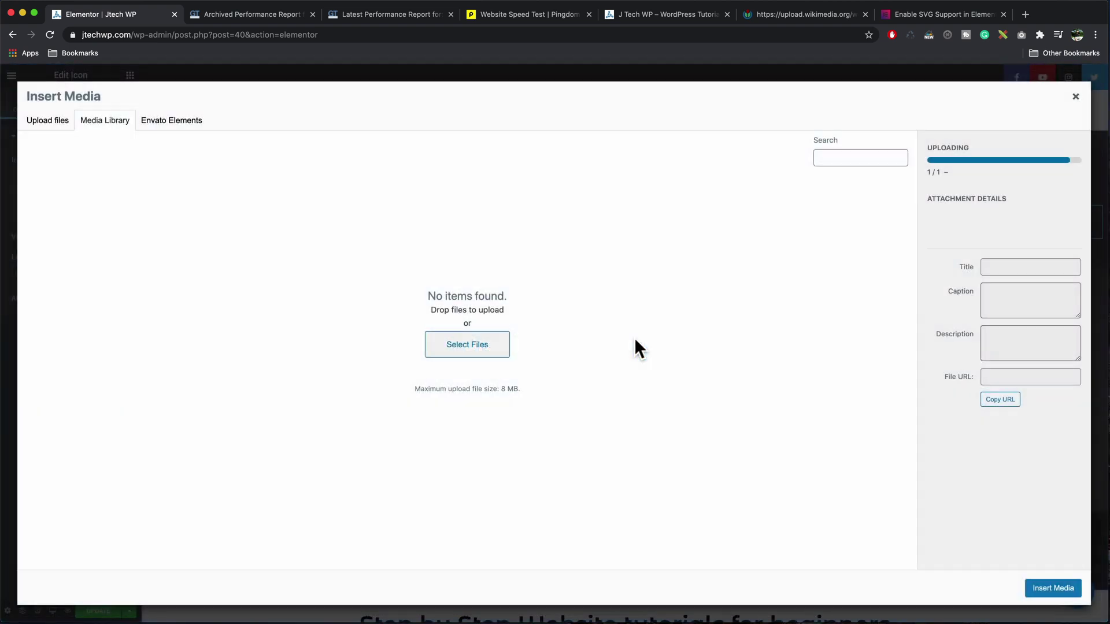
pyautogui.click(1052, 588)
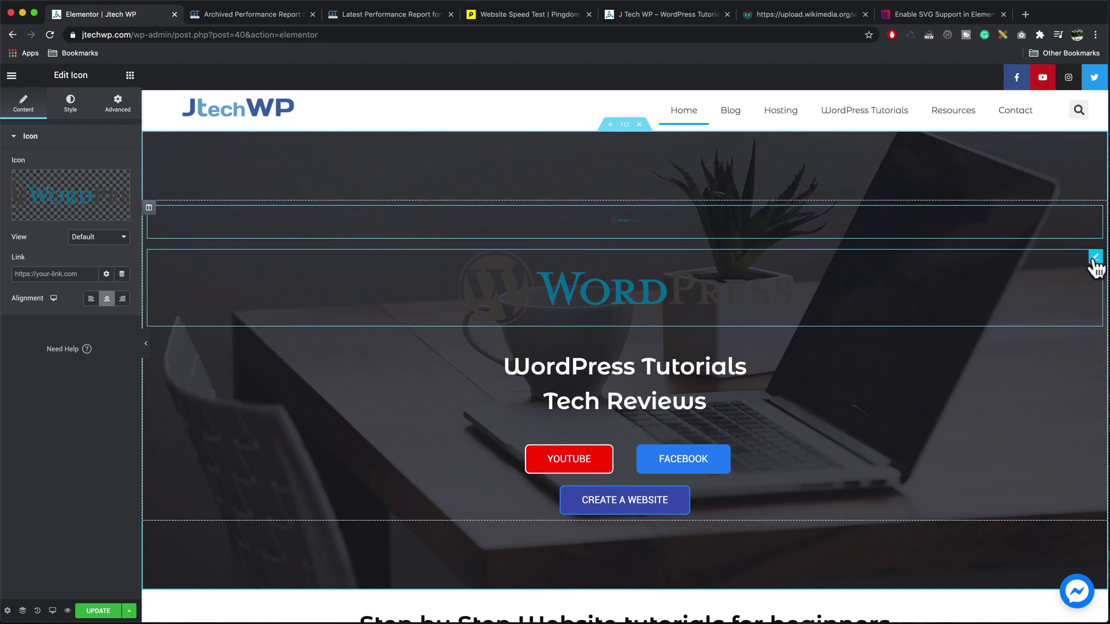
# Delete the old WordPress logo image widget and set the icon size to 78.
pyautogui.rightClick(1094, 262)
pyautogui.click(1039, 426)
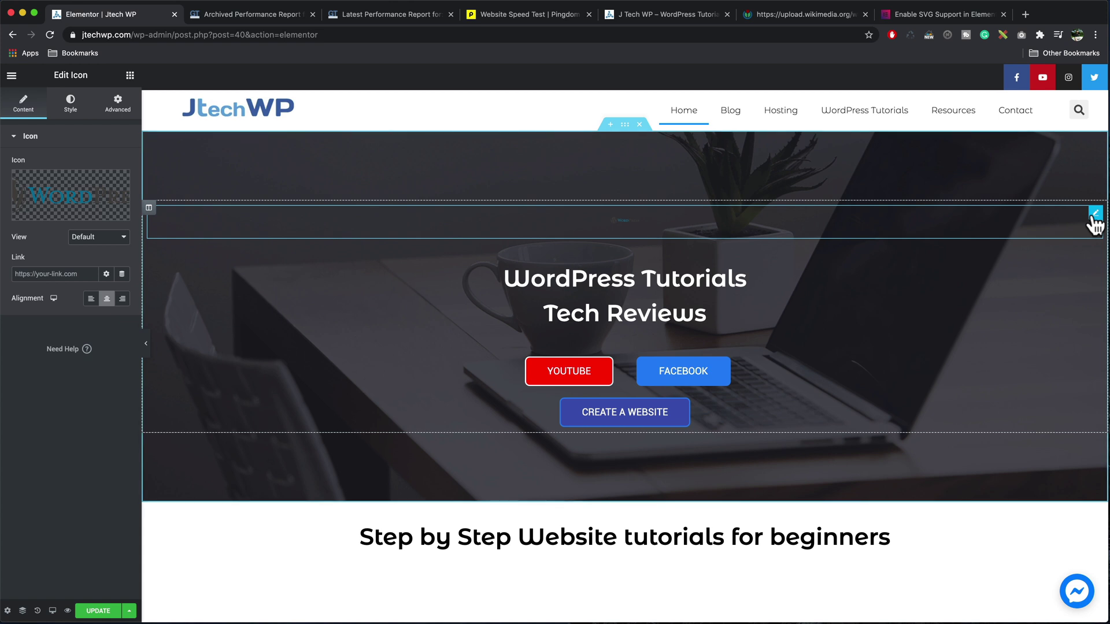
pyautogui.click(67, 114)
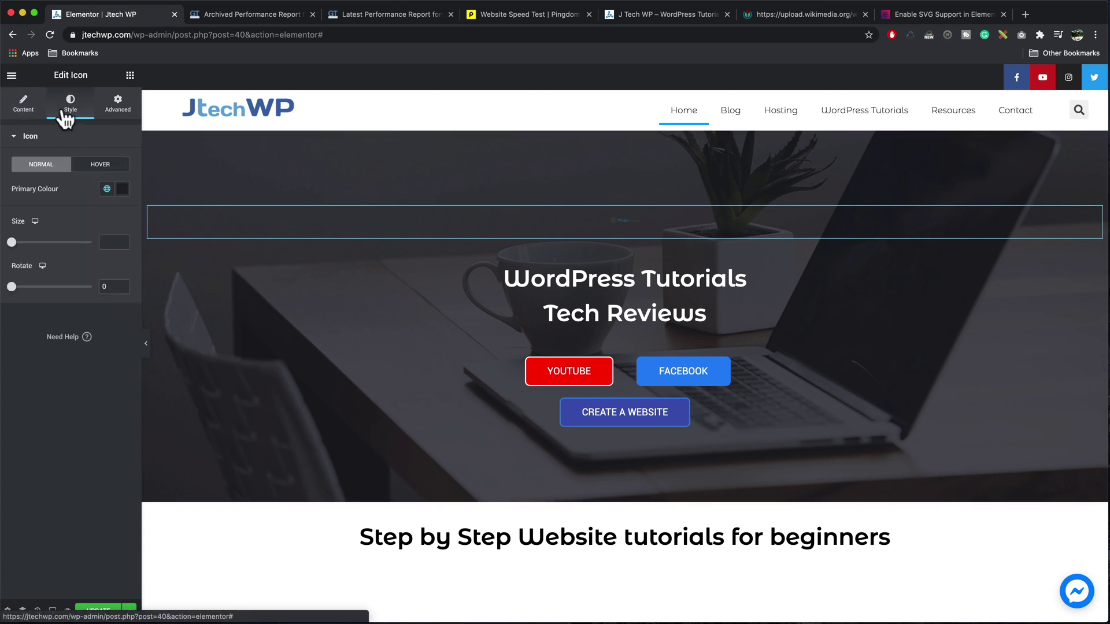
pyautogui.moveTo(12, 243); pyautogui.dragTo(41, 249)
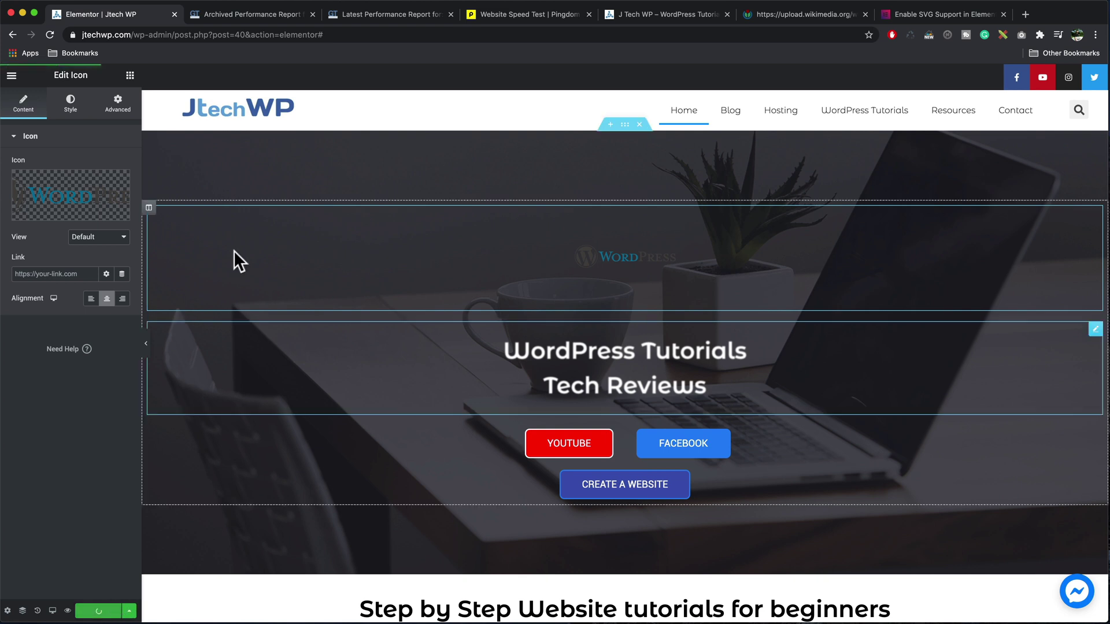
# Compare the archived pre-optimization report with the latest one showing PageSpeed A (99%) and YSlow A (93%).
pyautogui.click(269, 15)
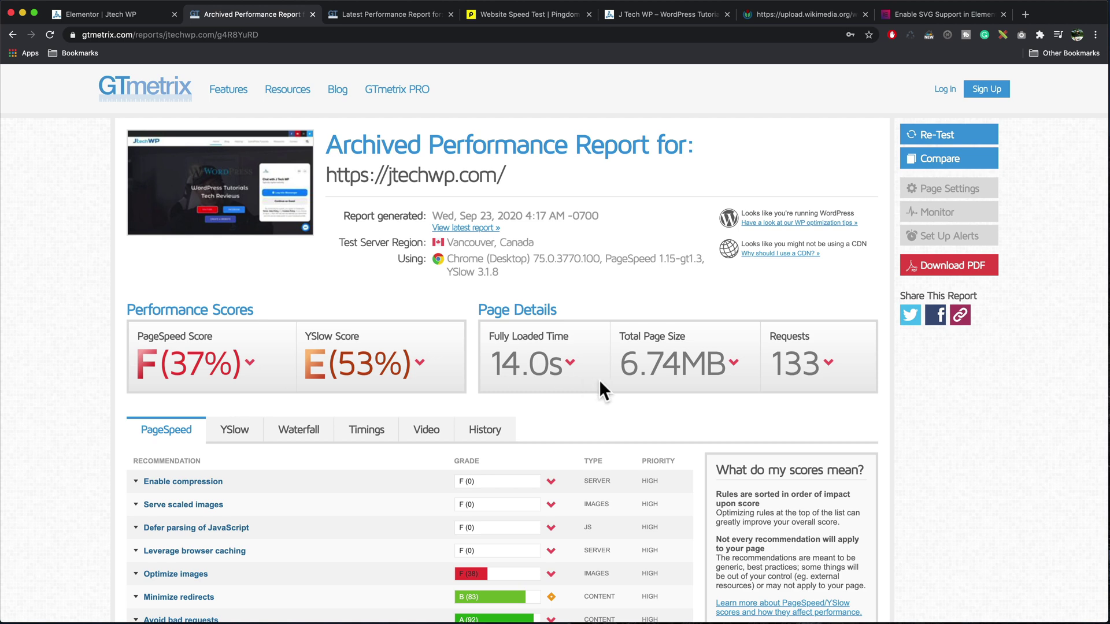
pyautogui.click(381, 15)
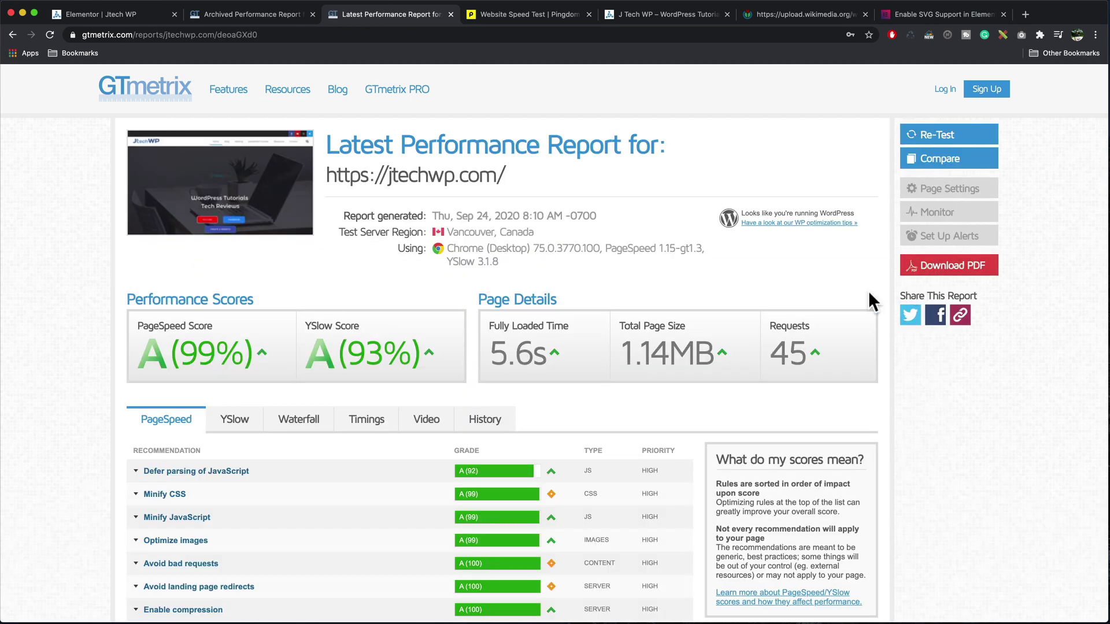
pyautogui.scroll(-5, 372, 450)
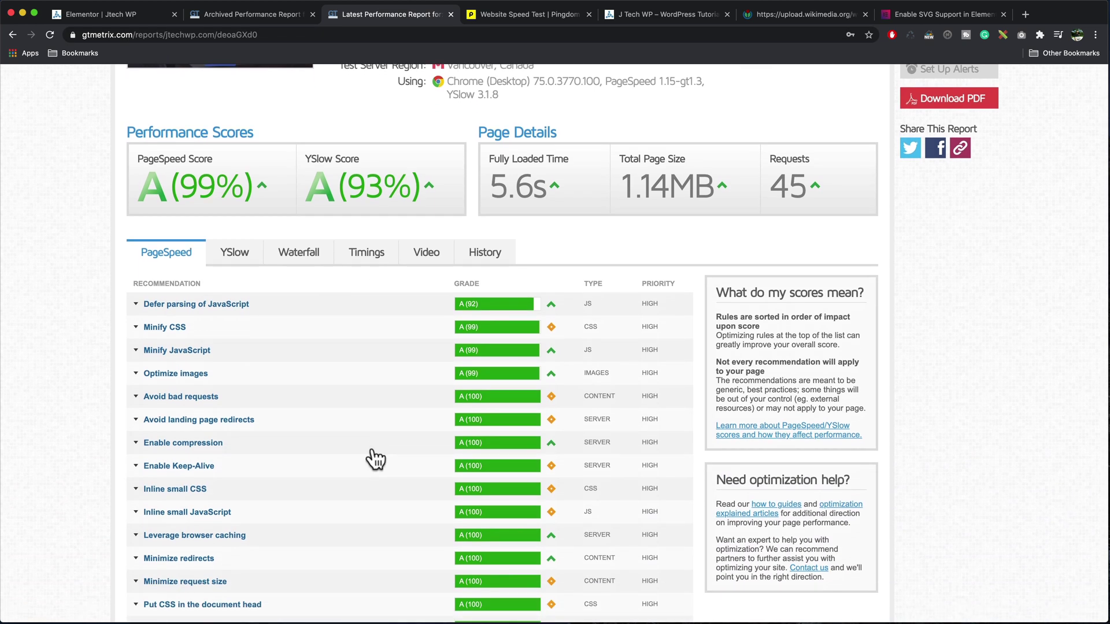
pyautogui.scroll(-3, 374, 458)
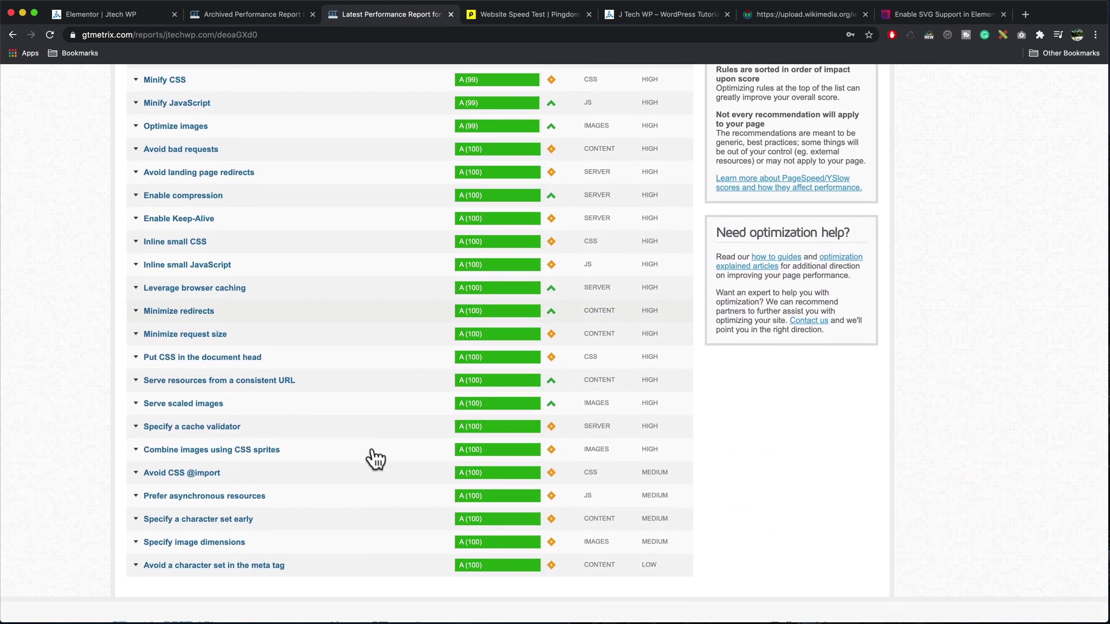
pyautogui.scroll(3, 375, 458)
pyautogui.scroll(3, 374, 459)
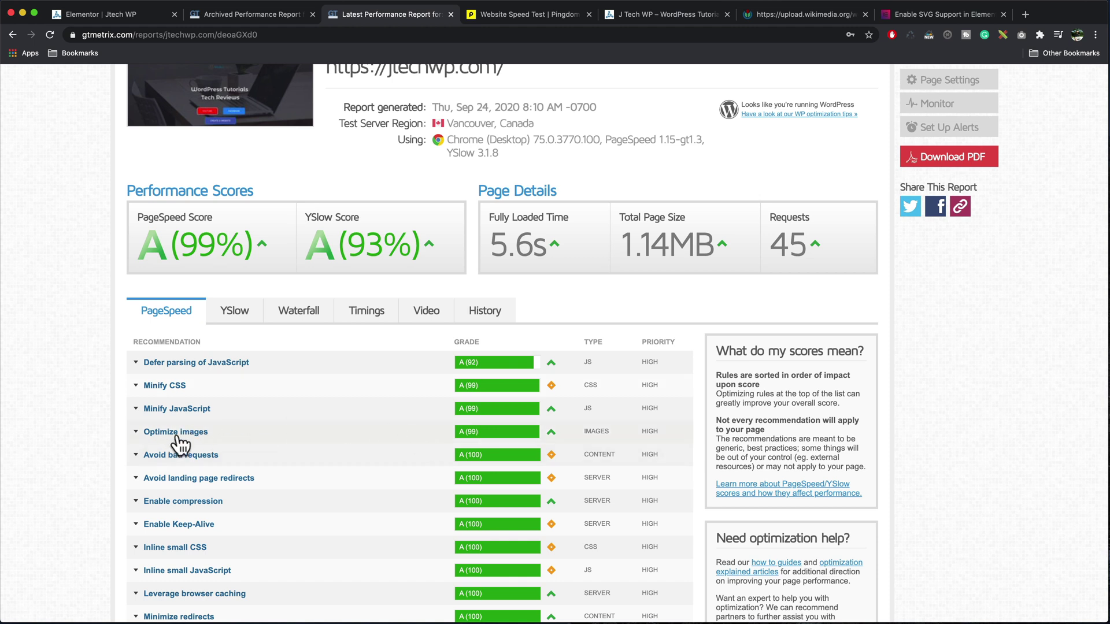
# Review the Optimize images recommendation details, then collapse them.
pyautogui.click(135, 433)
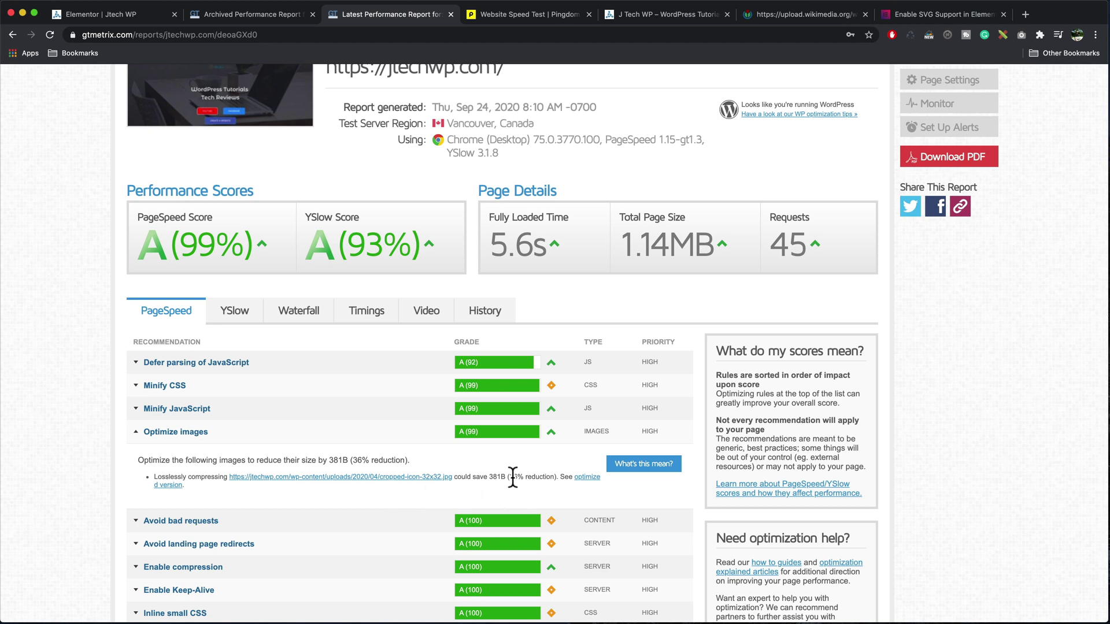
pyautogui.click(135, 433)
pyautogui.scroll(2, 516, 433)
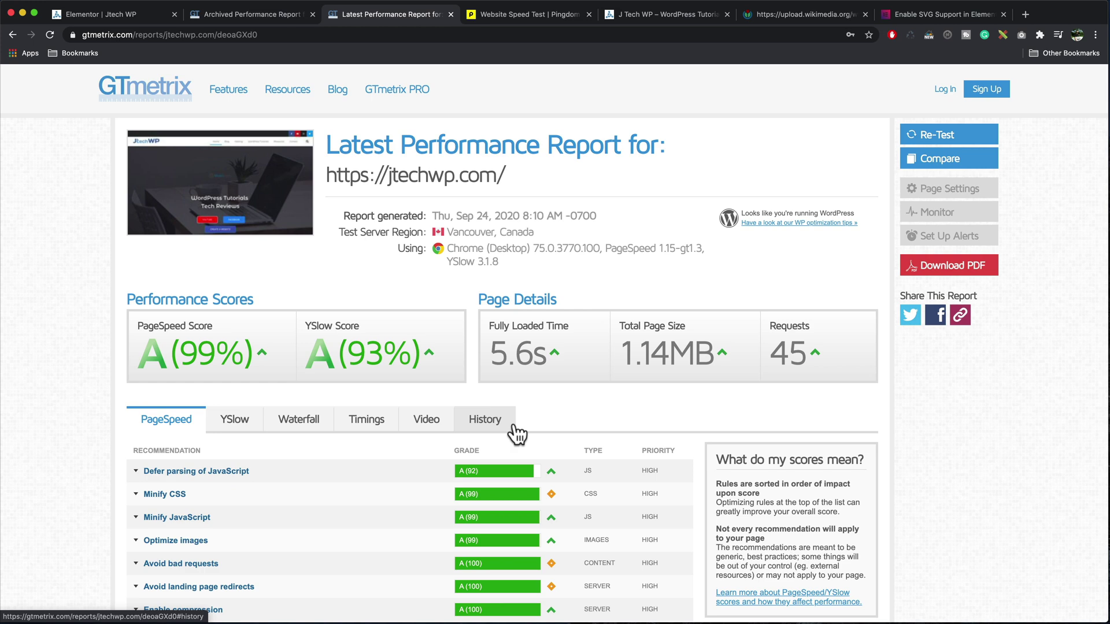